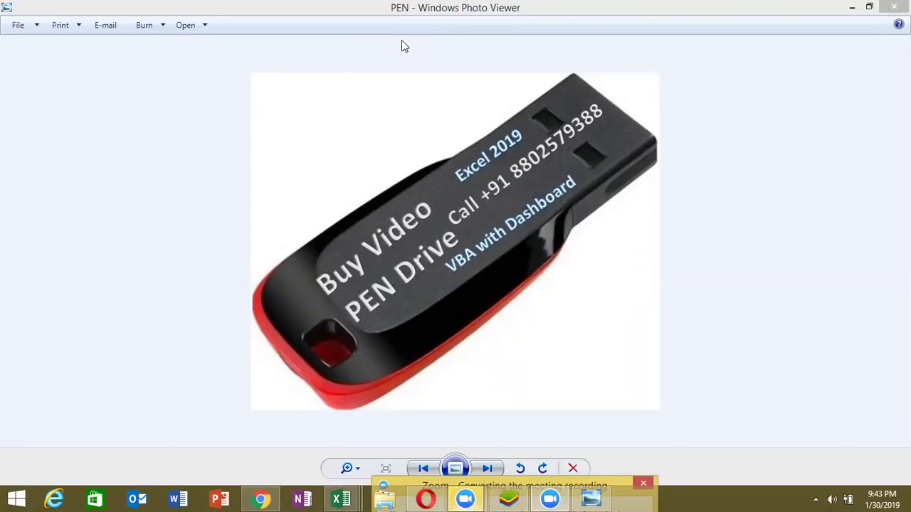
Step: Close the PEN advert image in Windows Photo Viewer with Alt+F4
{"action": "key", "text": "alt+F4"}
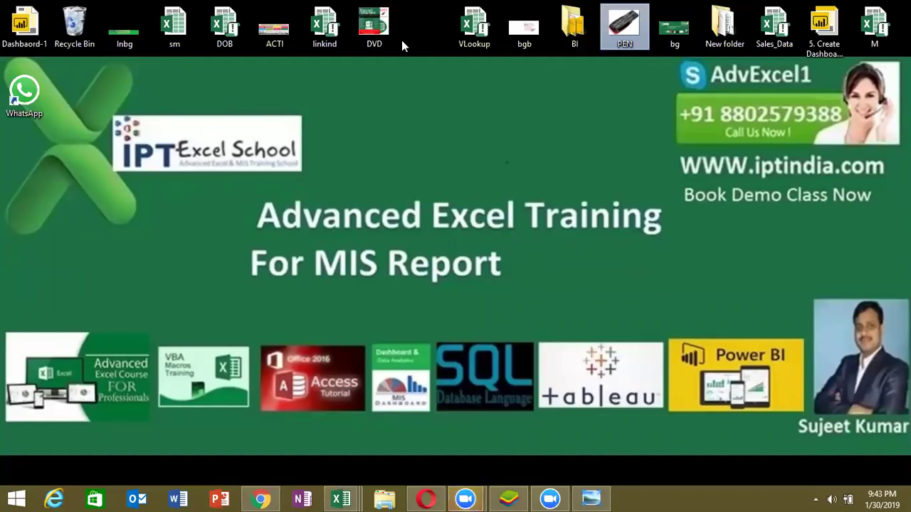
Step: Delete the WhatsApp shortcut icon from the desktop
{"action": "left_click", "coordinate": [402, 40]}
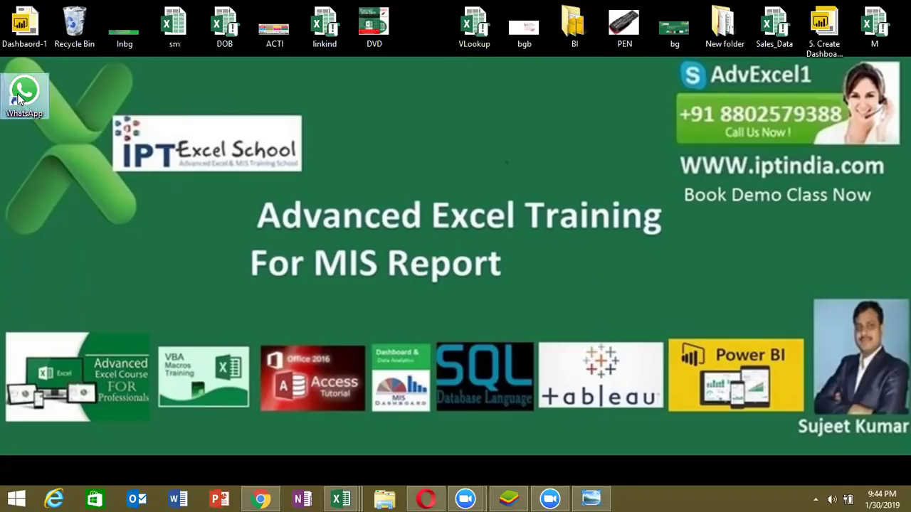
{"action": "key", "text": "Delete"}
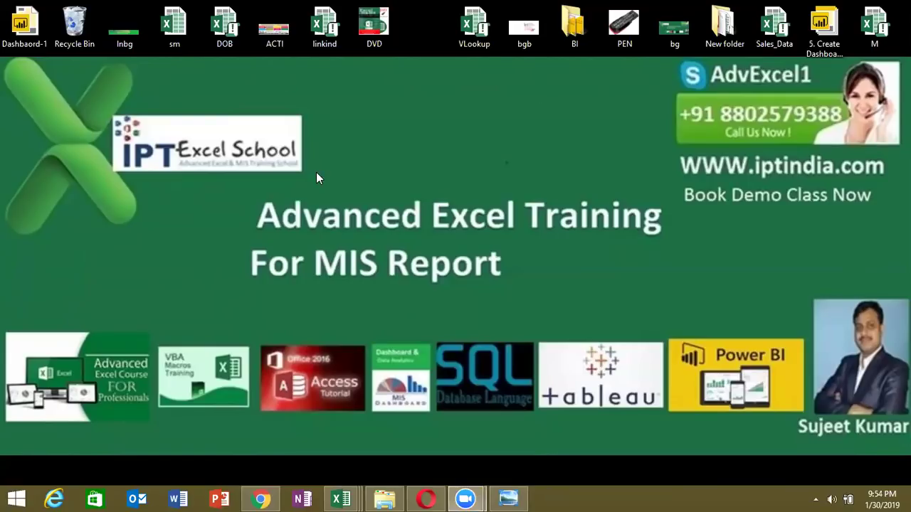
Step: In Chrome's Gmail inbox, tick the Security alert, Google apps and Zoom meeting emails
{"action": "left_click", "coordinate": [260, 500]}
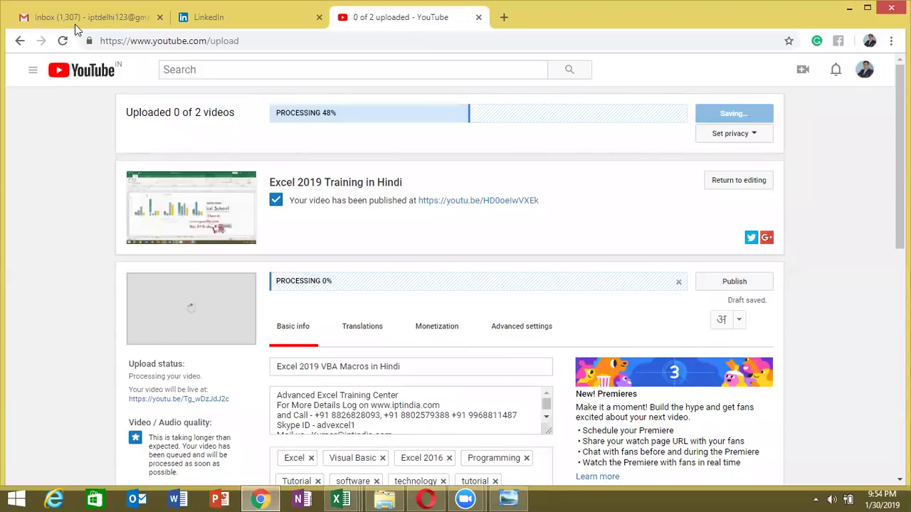
{"action": "left_click", "coordinate": [74, 25]}
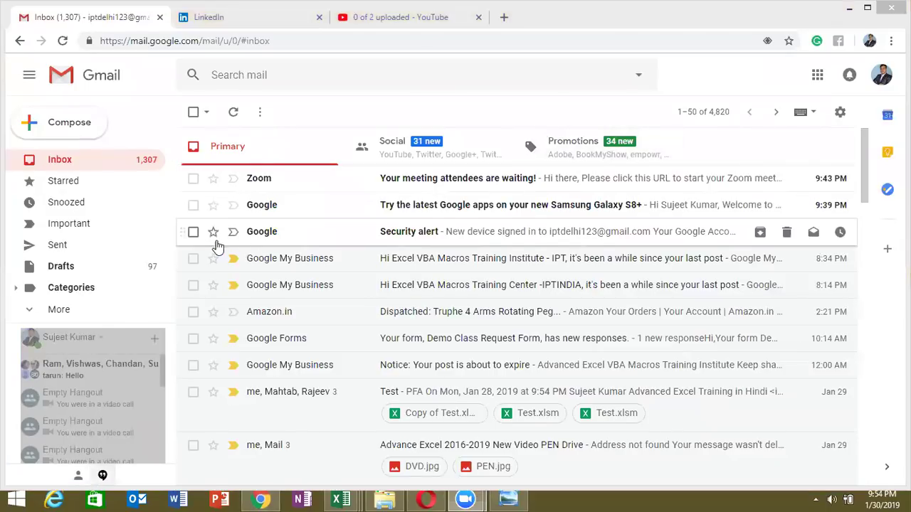
{"action": "left_click", "coordinate": [193, 232]}
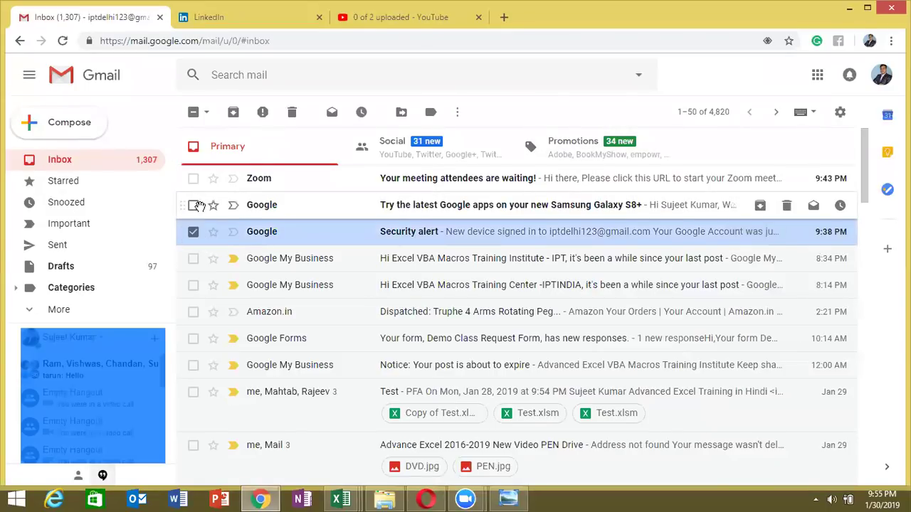
{"action": "left_click", "coordinate": [195, 205]}
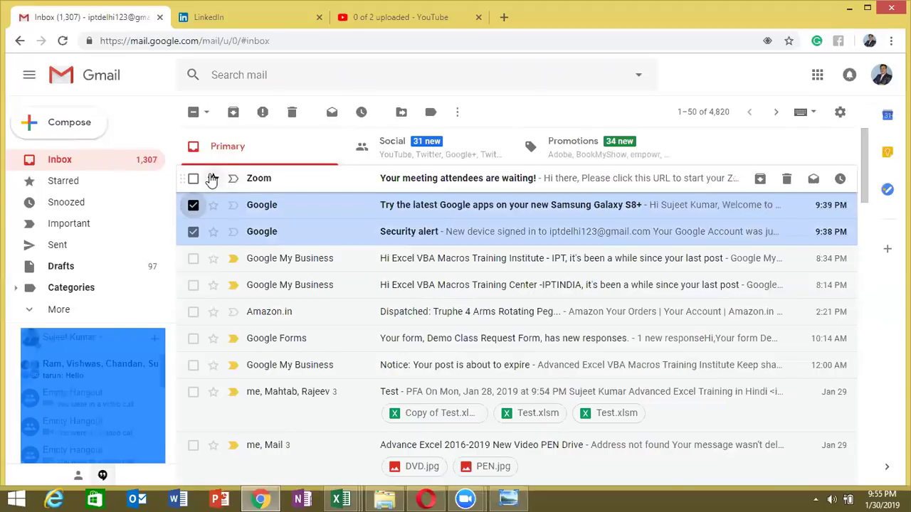
{"action": "left_click", "coordinate": [191, 180]}
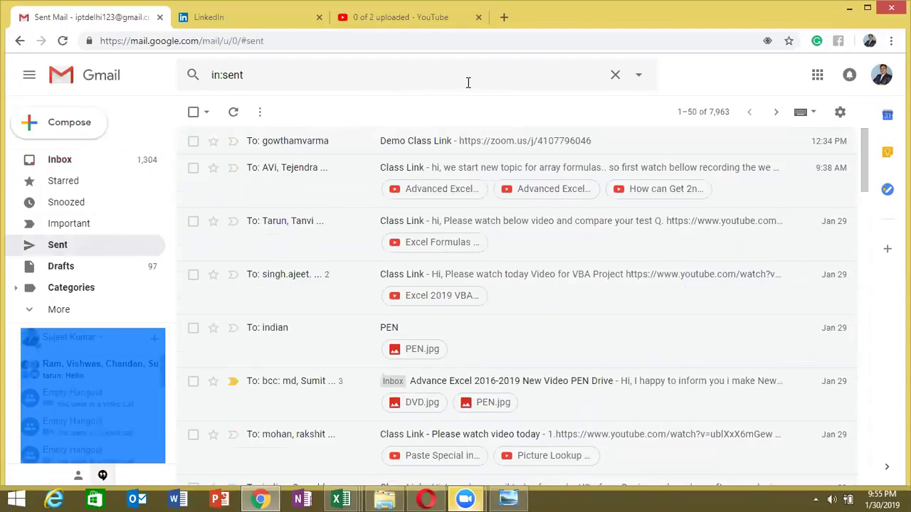
{"action": "mouse_move", "coordinate": [498, 177]}
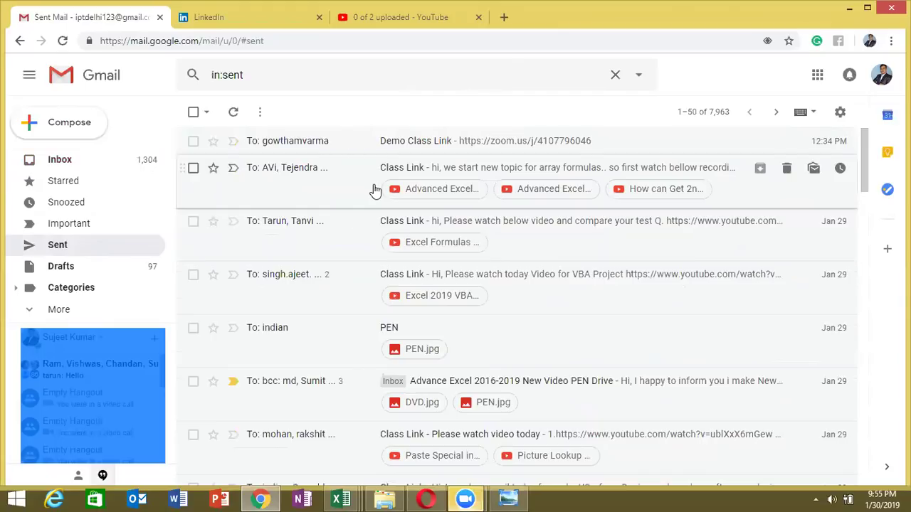
Step: Open the sent Class Link email and view its sender and recipient details
{"action": "left_click", "coordinate": [363, 232]}
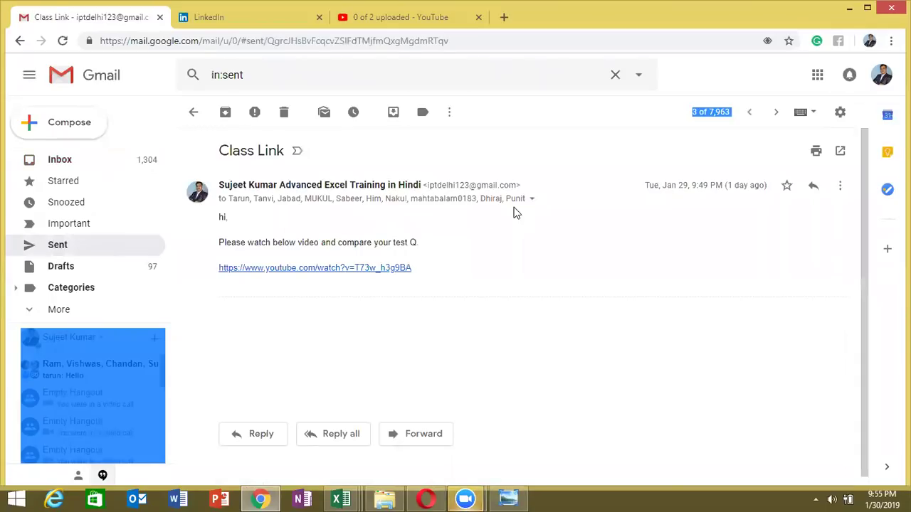
{"action": "left_click", "coordinate": [532, 199]}
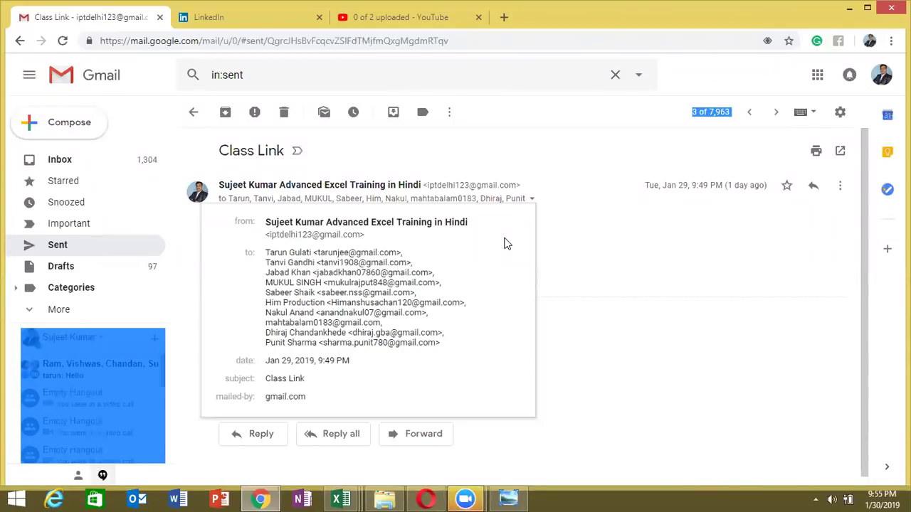
{"action": "left_click", "coordinate": [659, 212]}
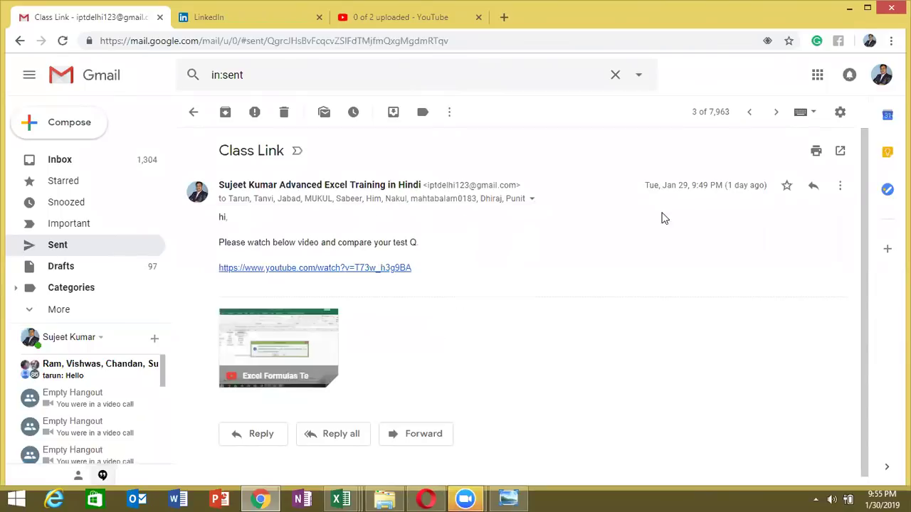
Step: Discard the unused reply draft on the Class Link email
{"action": "left_click", "coordinate": [814, 187]}
{"action": "type", "text": "raj"}
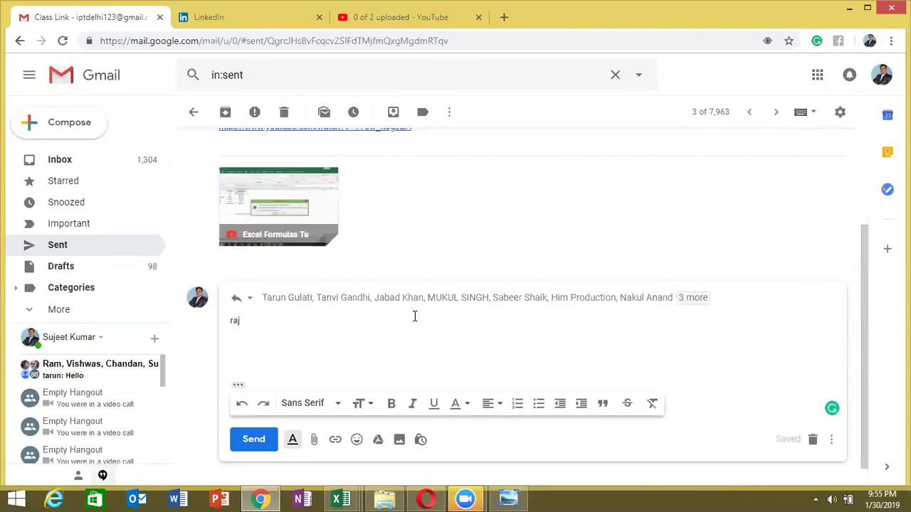
{"action": "key", "text": "BackSpace"}
{"action": "key", "text": "BackSpace"}
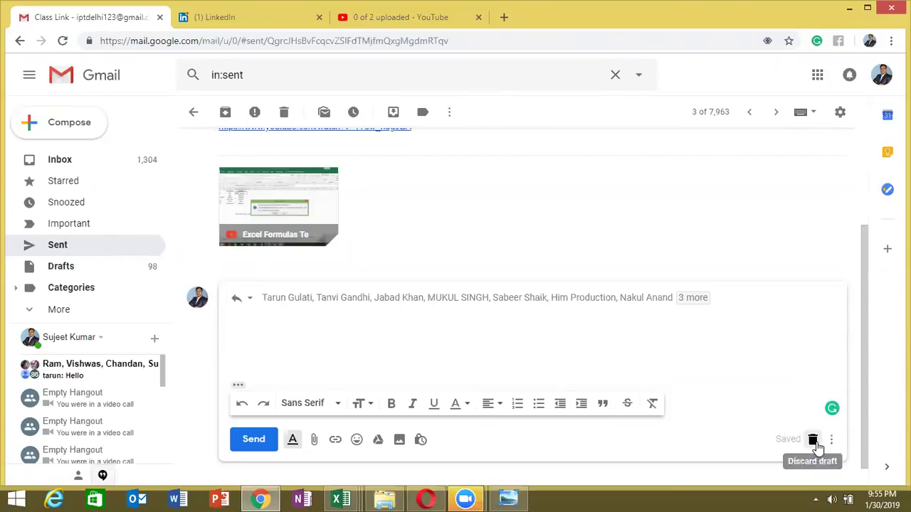
{"action": "left_click", "coordinate": [813, 441]}
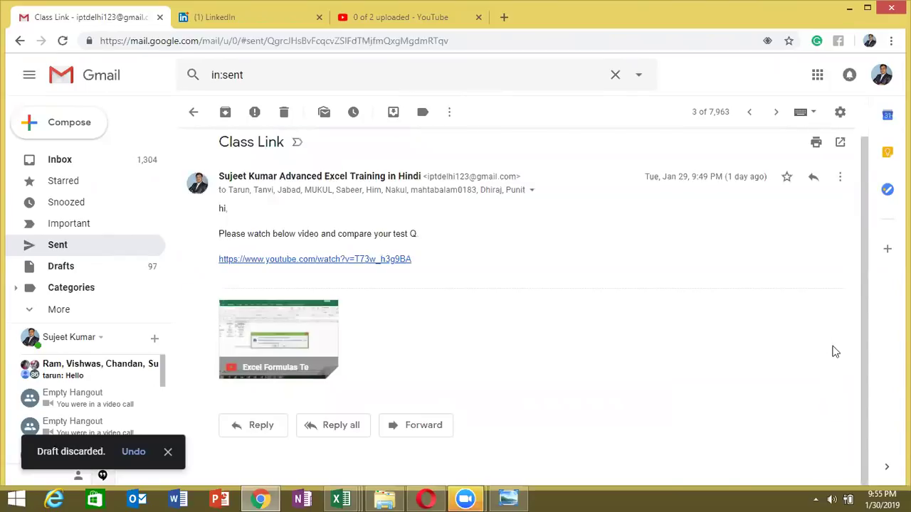
Step: Forward the Class Link email to the suggested contact and minimise Chrome
{"action": "left_click", "coordinate": [840, 177]}
{"action": "left_click", "coordinate": [768, 239]}
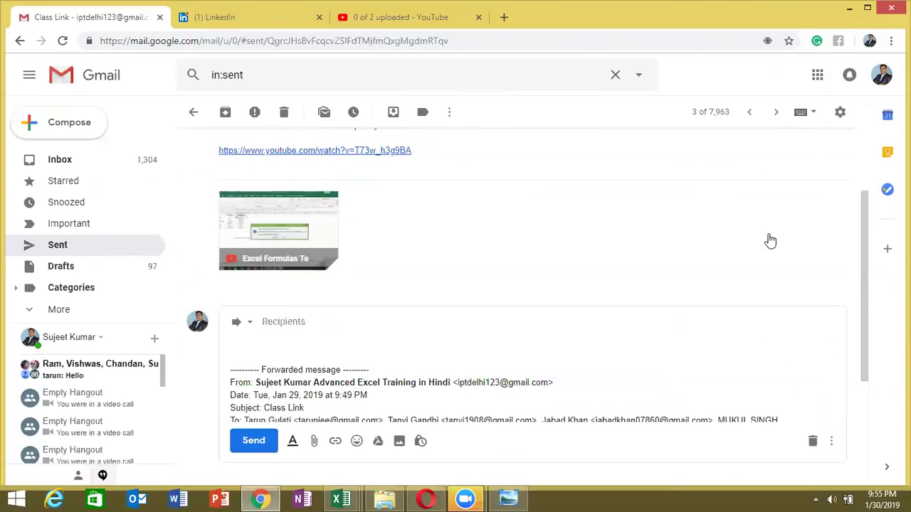
{"action": "type", "text": "ra"}
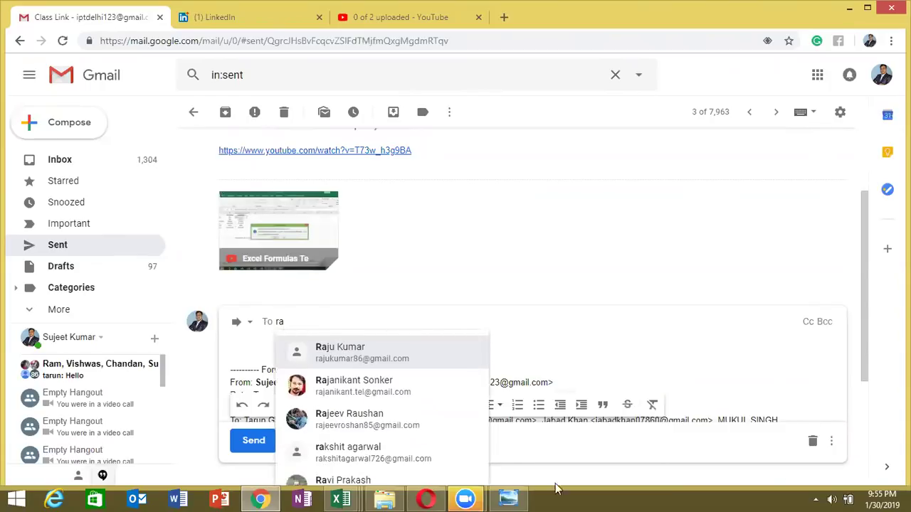
{"action": "left_click", "coordinate": [413, 424]}
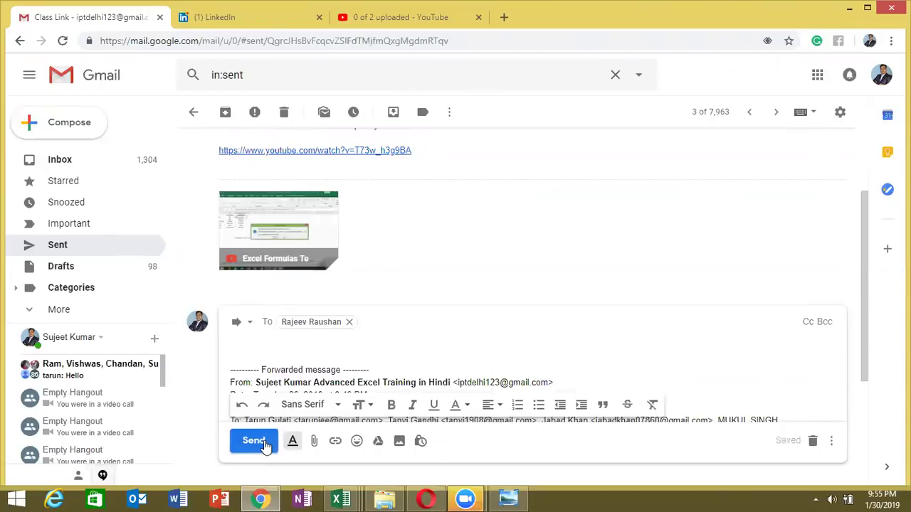
{"action": "left_click", "coordinate": [266, 444]}
{"action": "left_click", "coordinate": [262, 498]}
{"action": "mouse_move", "coordinate": [340, 499]}
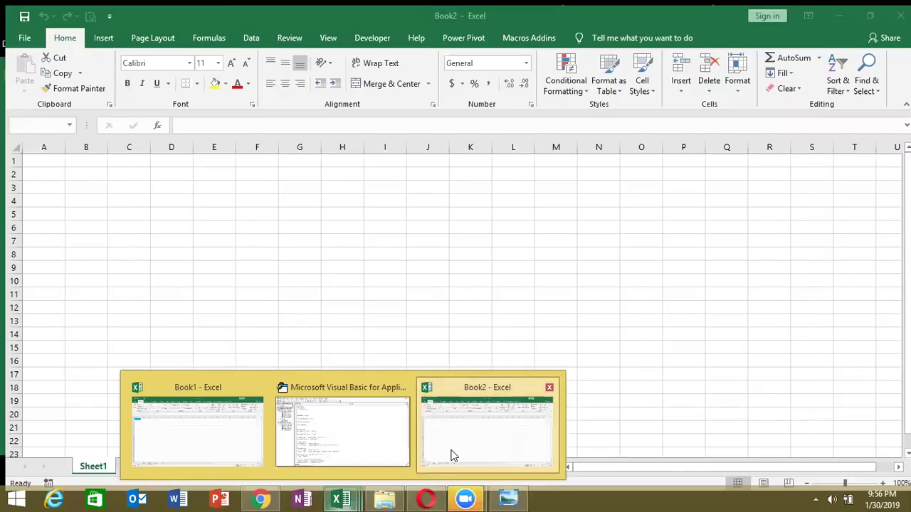
Step: In Book2, browse the Lookup & Reference function list on the Formulas ribbon
{"action": "left_click", "coordinate": [453, 456]}
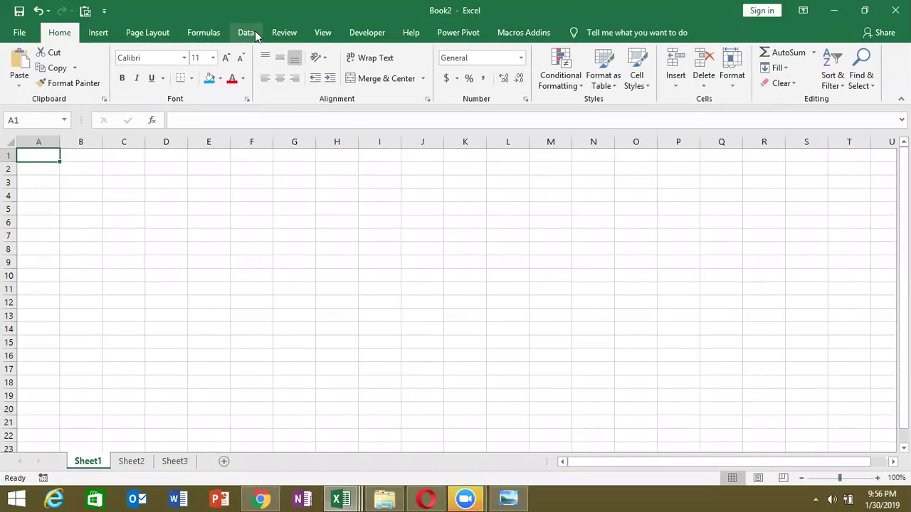
{"action": "left_click", "coordinate": [208, 34]}
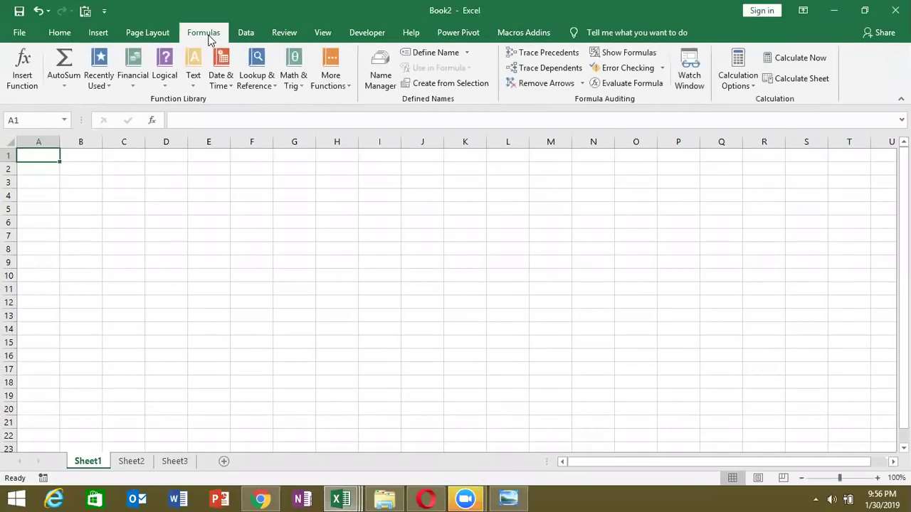
{"action": "left_click", "coordinate": [257, 83]}
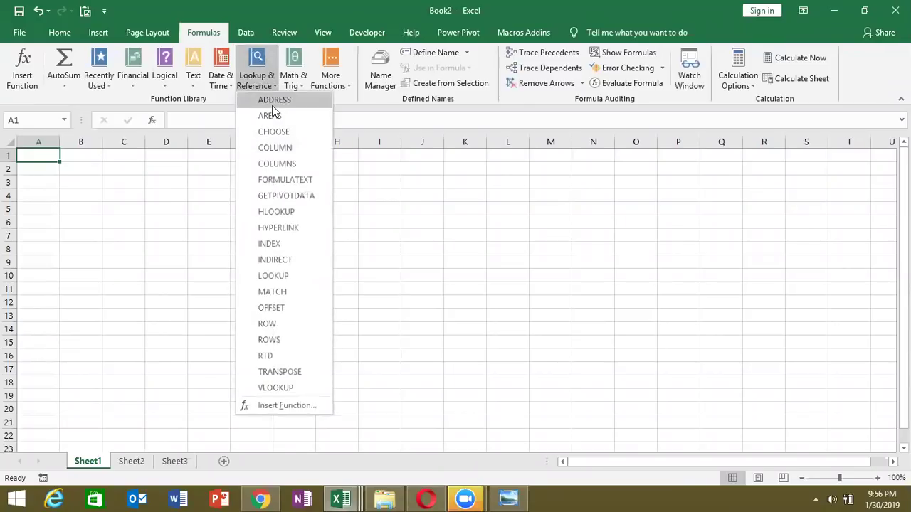
{"action": "left_click", "coordinate": [39, 165]}
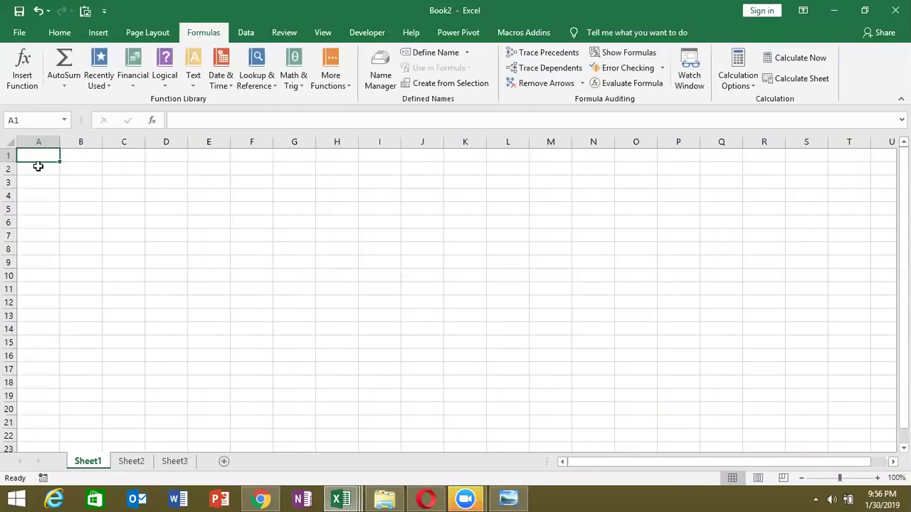
Step: Enter labels R and C in B2:C2, with row 1 and column 5 in B3:C3
{"action": "key", "text": "Down"}
{"action": "key", "text": "Right"}
{"action": "key", "text": "Right"}
{"action": "key", "text": "Left"}
{"action": "type", "text": "R"}
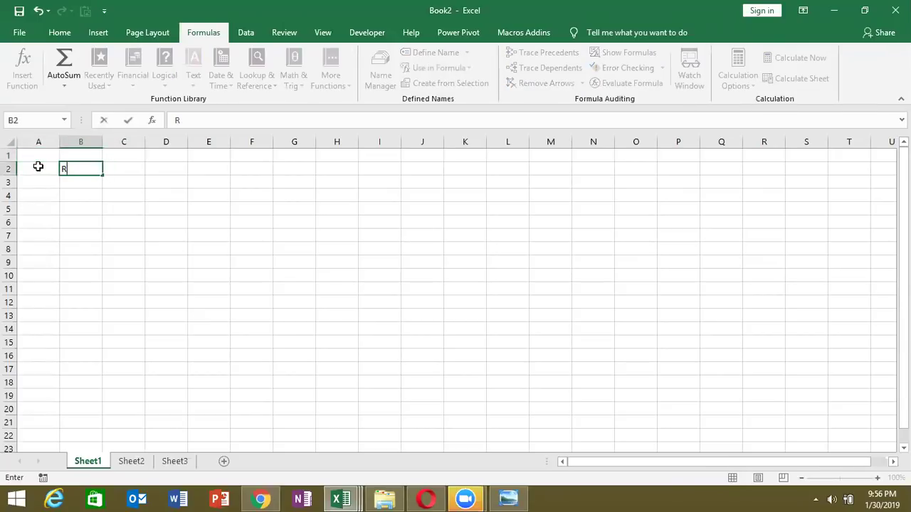
{"action": "key", "text": "Tab"}
{"action": "type", "text": "C"}
{"action": "key", "text": "Return"}
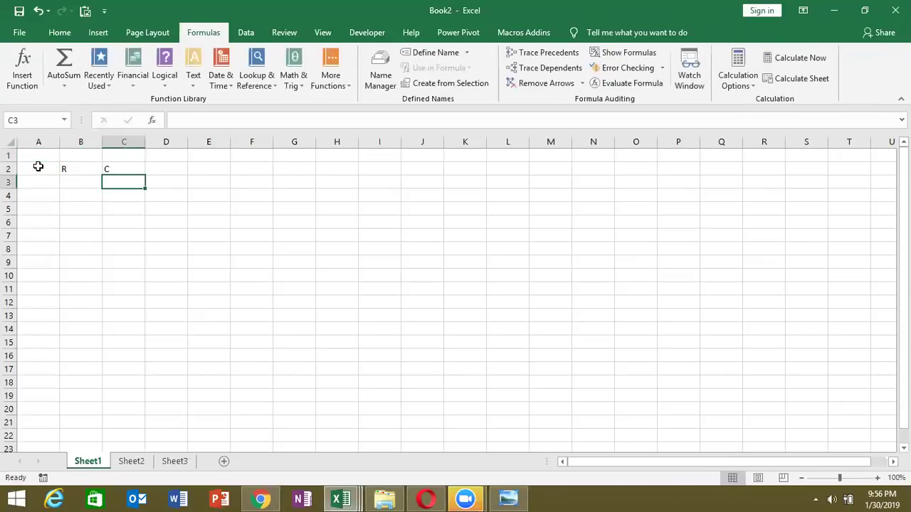
{"action": "key", "text": "Left"}
{"action": "type", "text": "1"}
{"action": "key", "text": "Tab"}
{"action": "type", "text": "5"}
{"action": "key", "text": "Tab"}
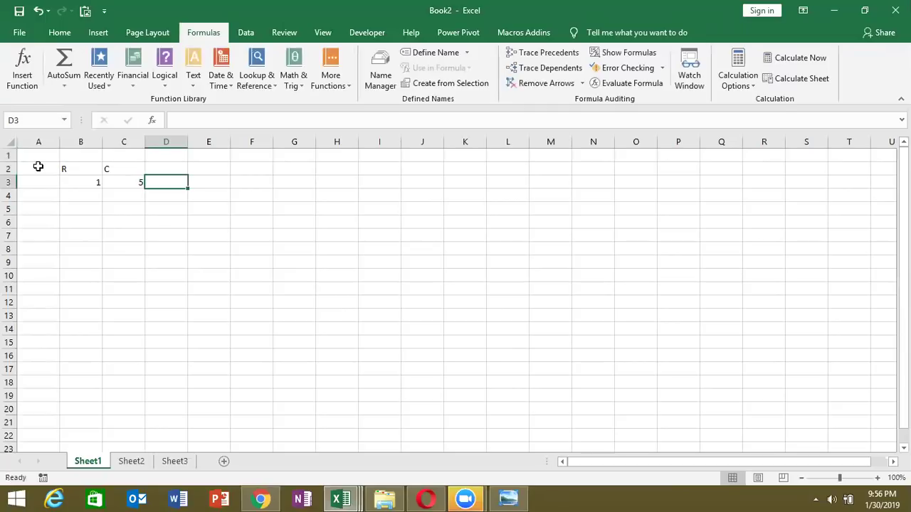
Step: Abandon the unfinished =ADDRESS( entry in D3 and start typing =a5 in D5
{"action": "type", "text": "="}
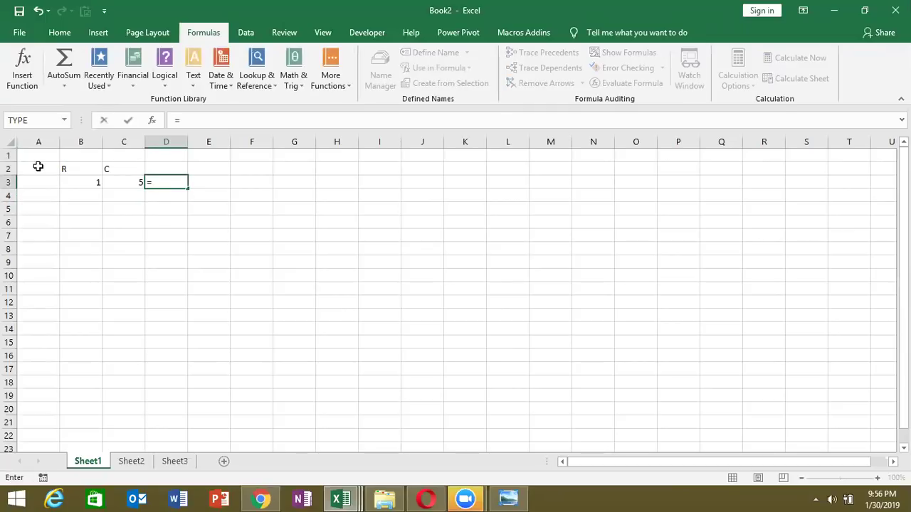
{"action": "type", "text": "add"}
{"action": "key", "text": "Tab"}
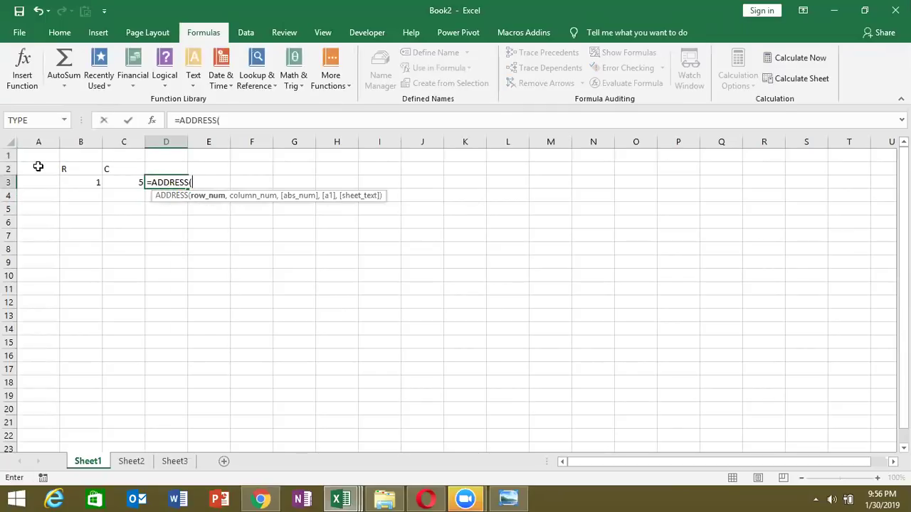
{"action": "key", "text": "Escape"}
{"action": "key", "text": "Down"}
{"action": "key", "text": "Down"}
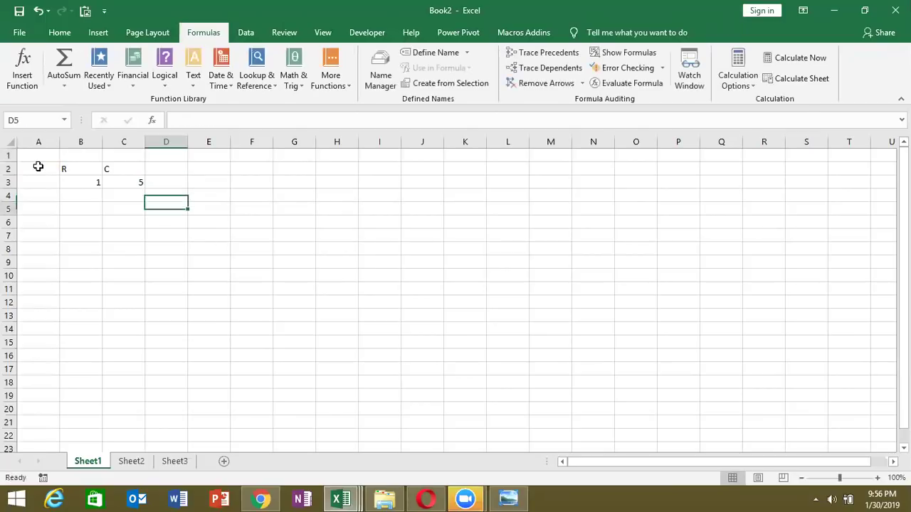
{"action": "type", "text": "=a5"}
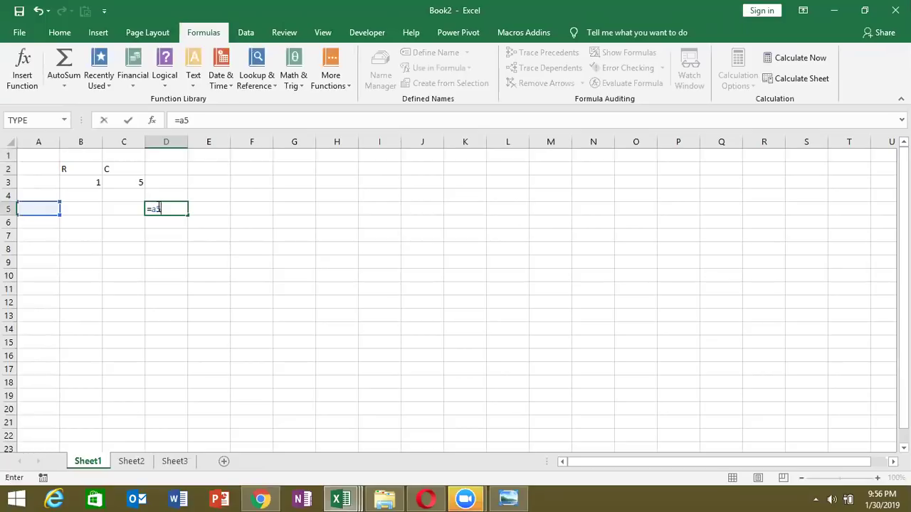
Step: Enter =ADDRESS(B3,C3) in D3 so it returns $E$1
{"action": "key", "text": "Escape"}
{"action": "left_click_drag", "start_coordinate": [95, 182], "coordinate": [118, 184]}
{"action": "left_click", "coordinate": [94, 184]}
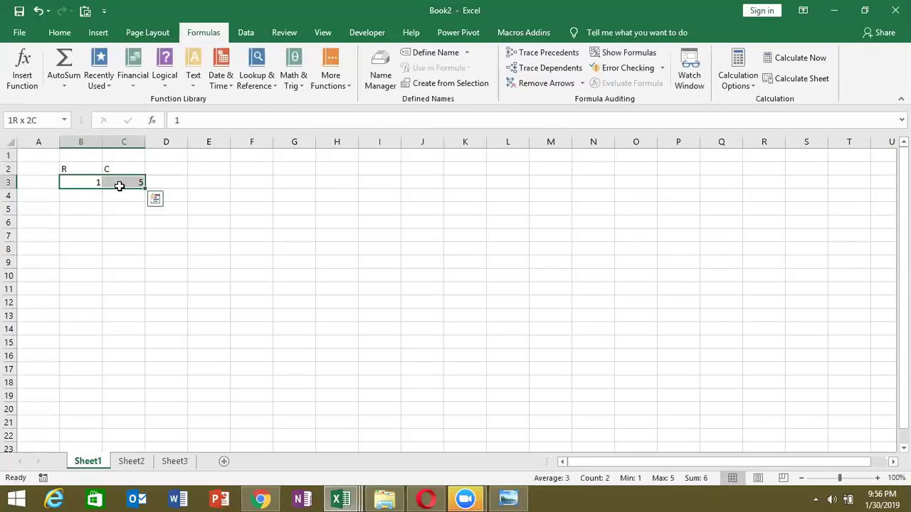
{"action": "left_click", "coordinate": [156, 179]}
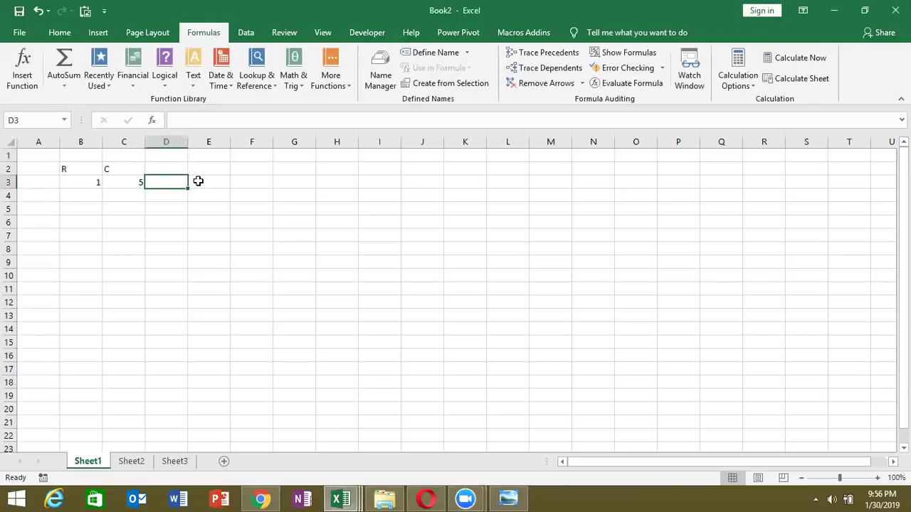
{"action": "type", "text": "=add"}
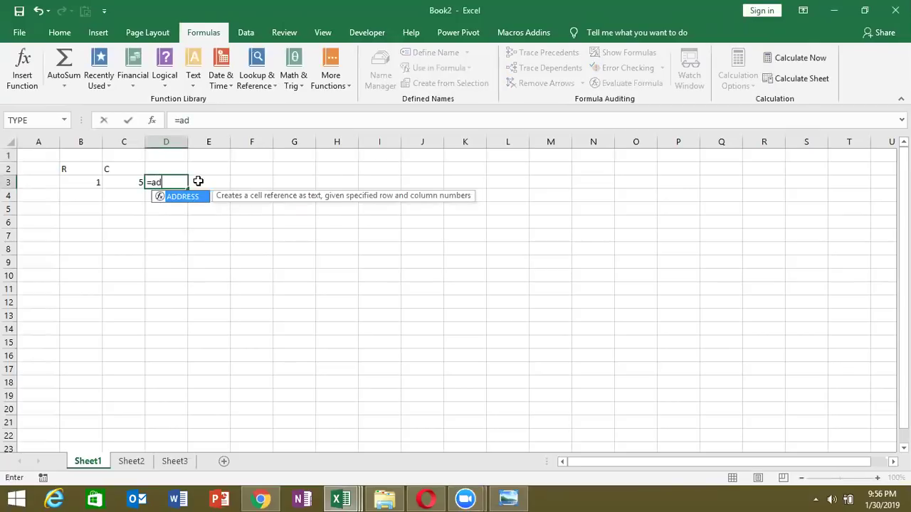
{"action": "key", "text": "Tab"}
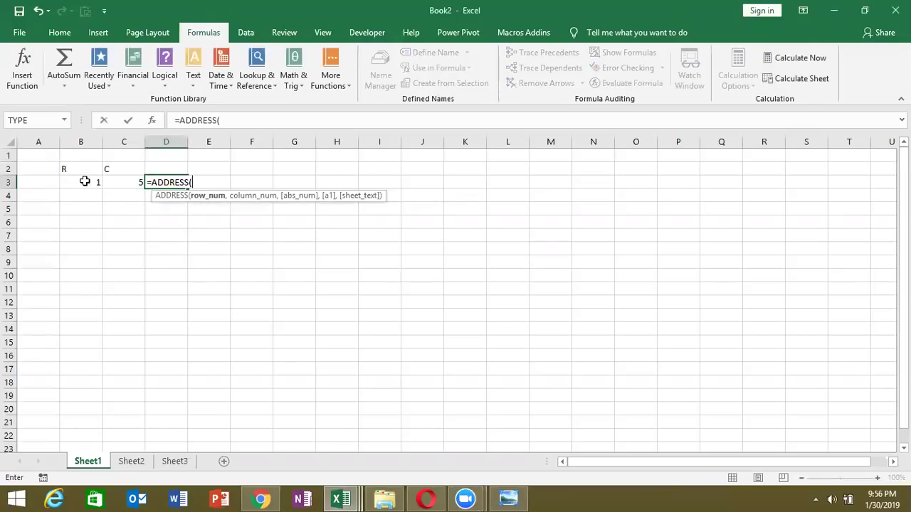
{"action": "left_click", "coordinate": [83, 182]}
{"action": "type", "text": ","}
{"action": "left_click", "coordinate": [122, 183]}
{"action": "key", "text": "Return"}
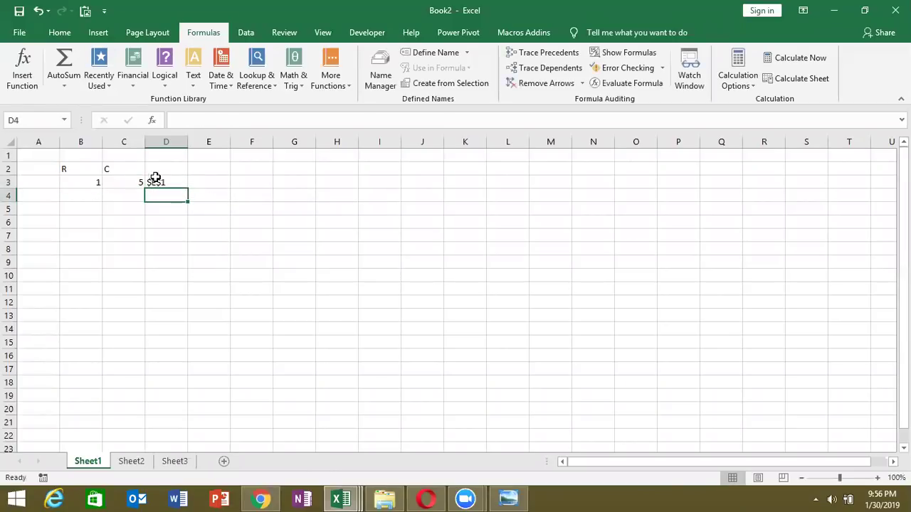
Step: Put 89 in E1 and enter =D3/5 in D4, which shows #VALUE!
{"action": "left_click", "coordinate": [155, 182]}
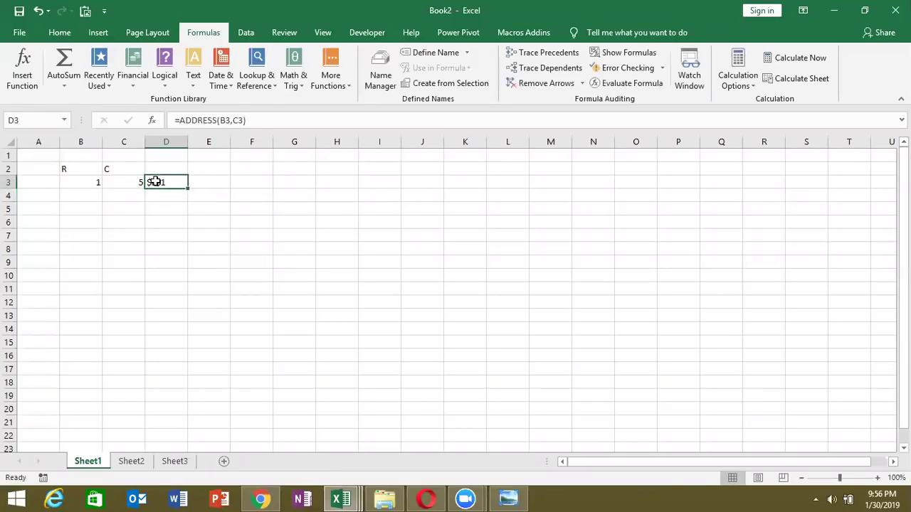
{"action": "left_click", "coordinate": [220, 154]}
{"action": "type", "text": "89"}
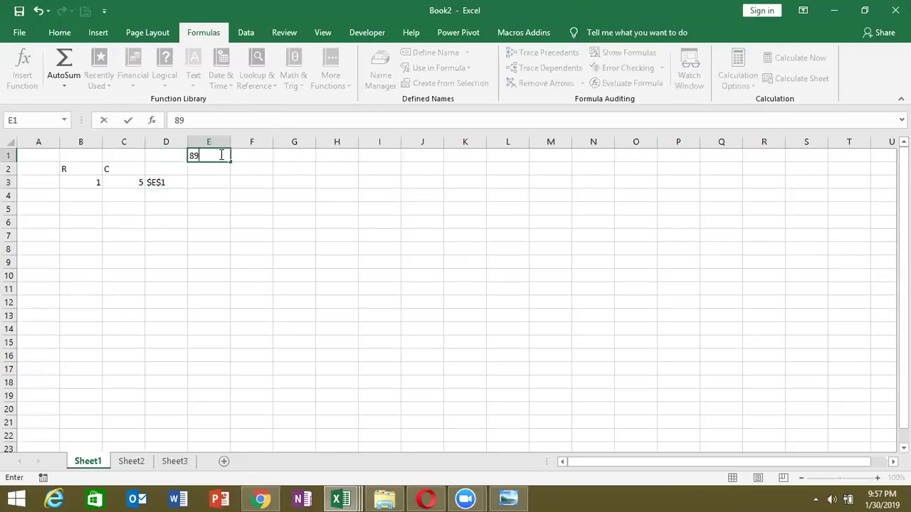
{"action": "left_click", "coordinate": [173, 195]}
{"action": "type", "text": "="}
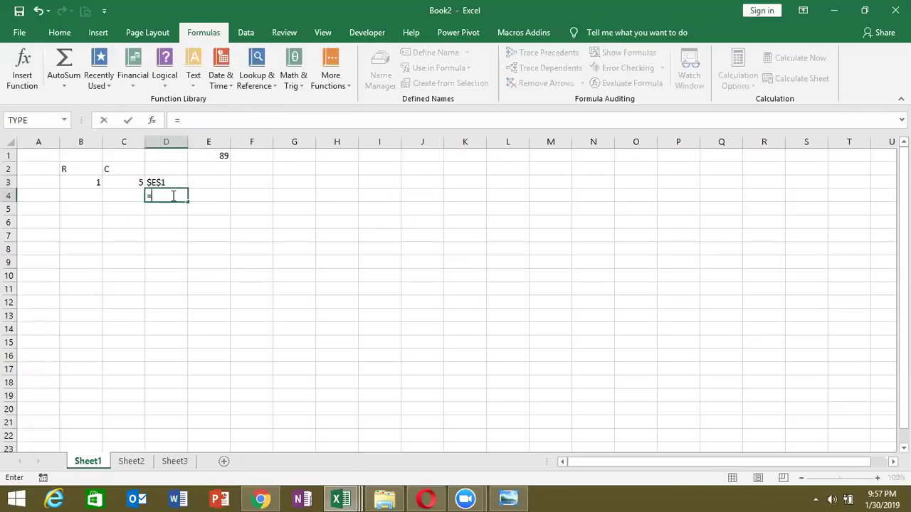
{"action": "key", "text": "Up"}
{"action": "type", "text": "/5"}
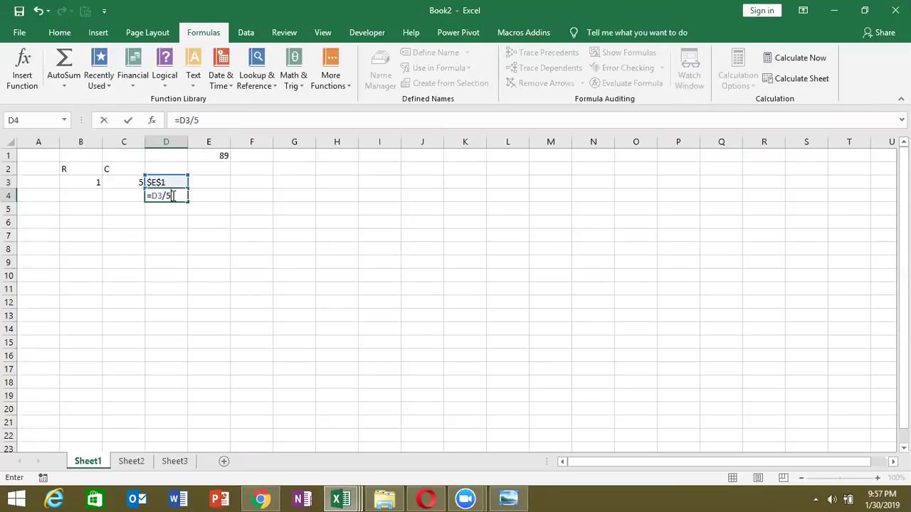
{"action": "key", "text": "ctrl+Return"}
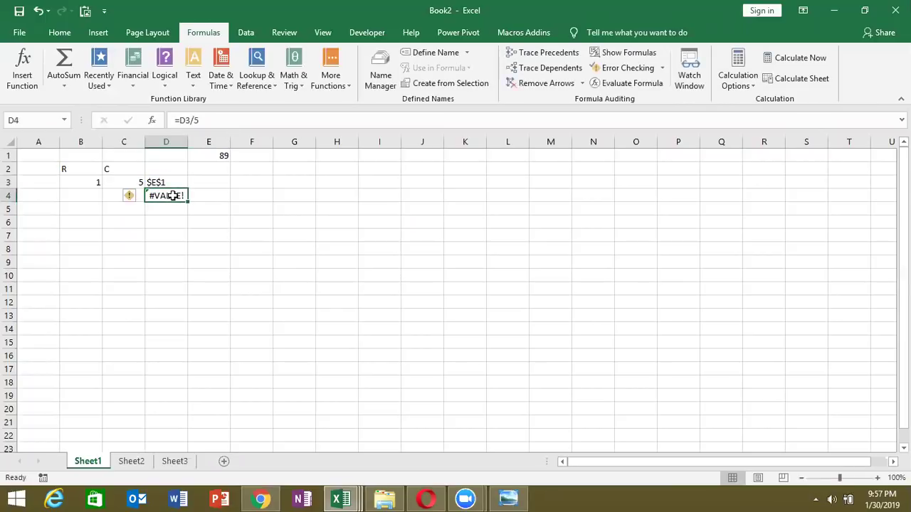
Step: Change D4 to =INDIRECT(D3)/5 so it shows 17.8
{"action": "key", "text": "Up"}
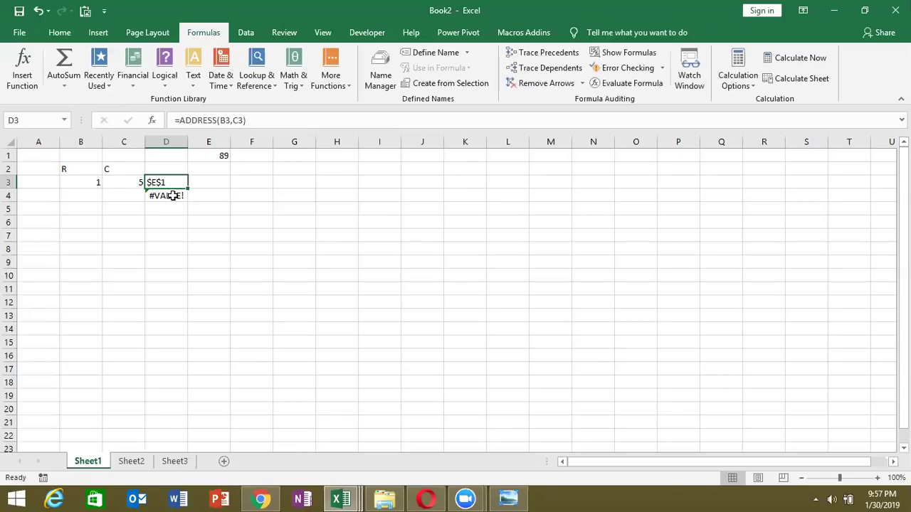
{"action": "left_click", "coordinate": [173, 196]}
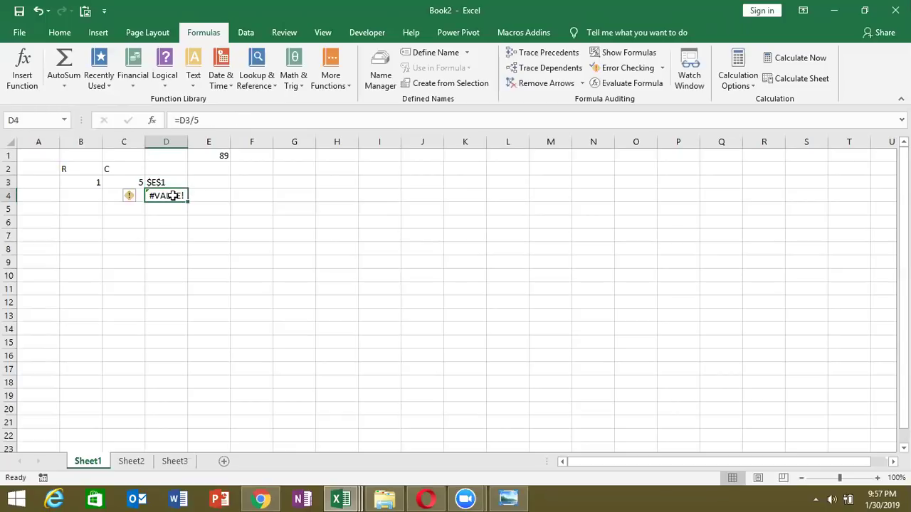
{"action": "double_click", "coordinate": [173, 196]}
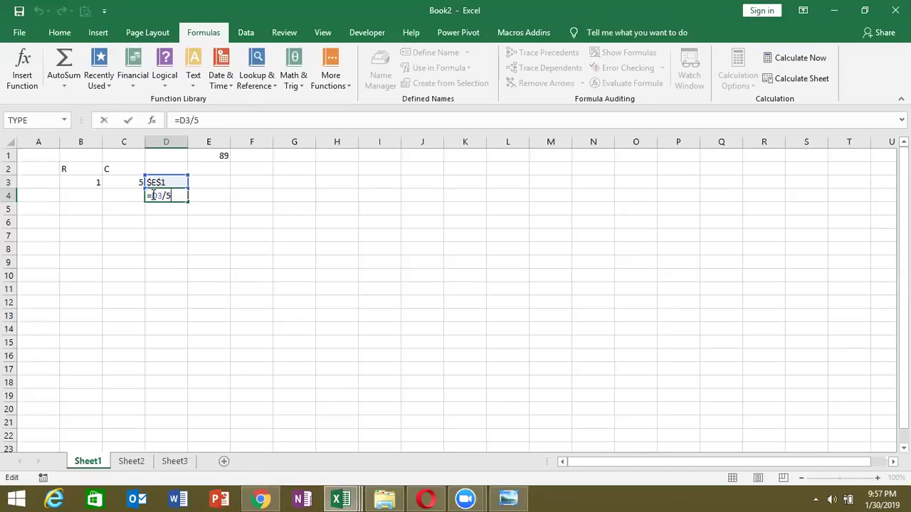
{"action": "type", "text": "in"}
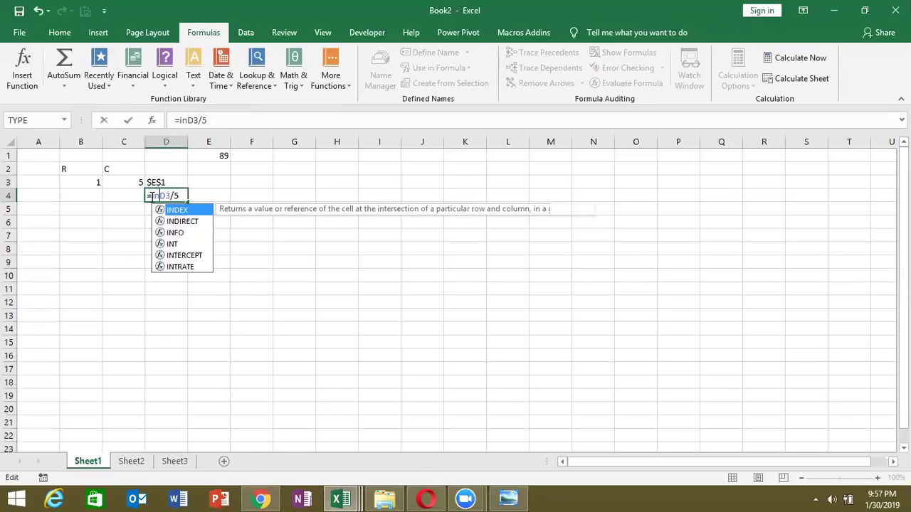
{"action": "key", "text": "Down"}
{"action": "key", "text": "Tab"}
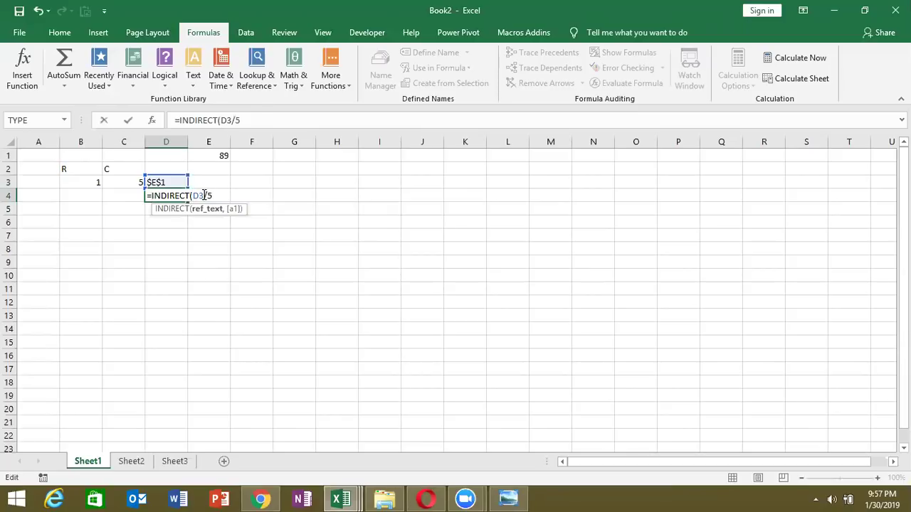
{"action": "left_click", "coordinate": [205, 195]}
{"action": "type", "text": ")"}
{"action": "key", "text": "Return"}
Step: Discard a stray 1 in D5, review D4's formula, then go to Sheet2
{"action": "type", "text": "1"}
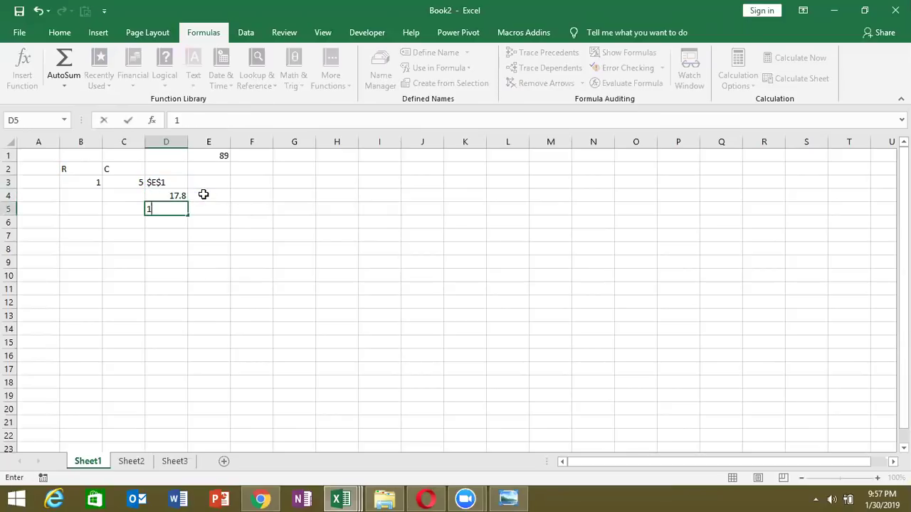
{"action": "key", "text": "Escape"}
{"action": "key", "text": "Up"}
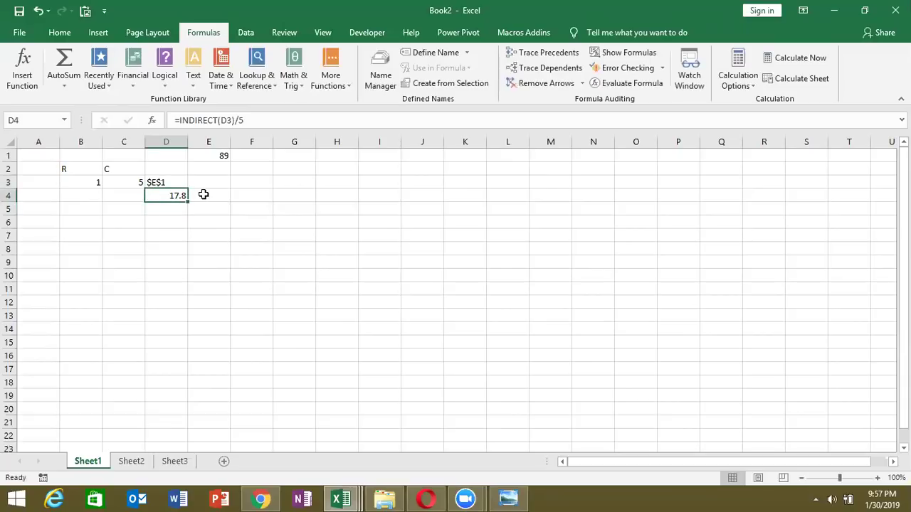
{"action": "left_click", "coordinate": [128, 462]}
Step: Put a Name header in A1 and fill a list of names down to row 12
{"action": "type", "text": "="}
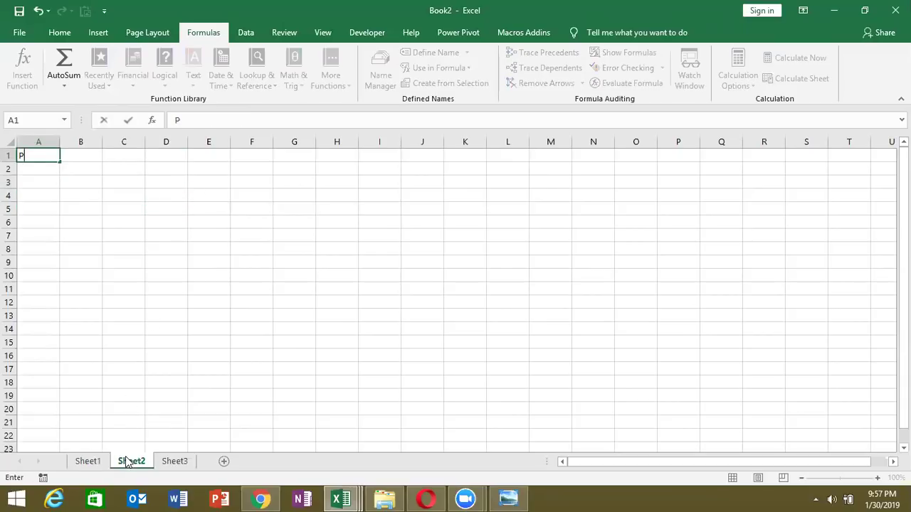
{"action": "key", "text": "BackSpace"}
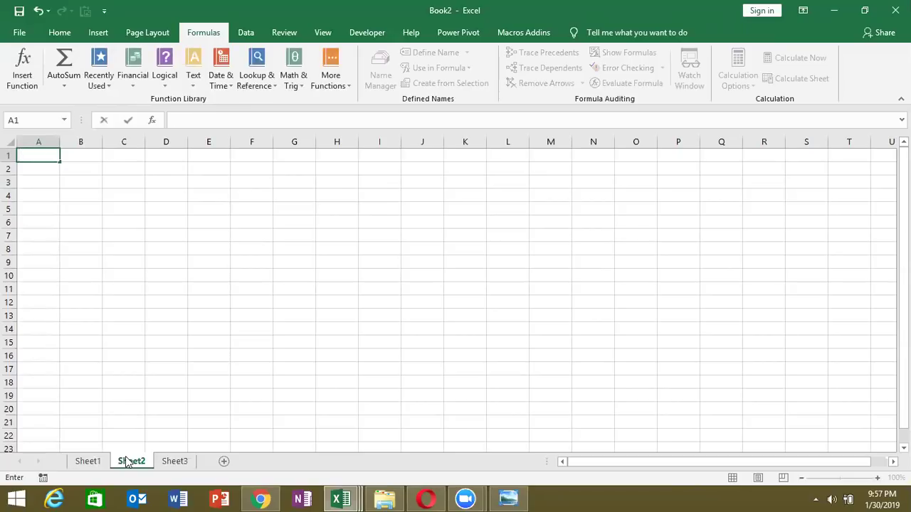
{"action": "type", "text": "Name"}
{"action": "key", "text": "Return"}
{"action": "type", "text": "Puja"}
{"action": "key", "text": "Return"}
{"action": "key", "text": "Up"}
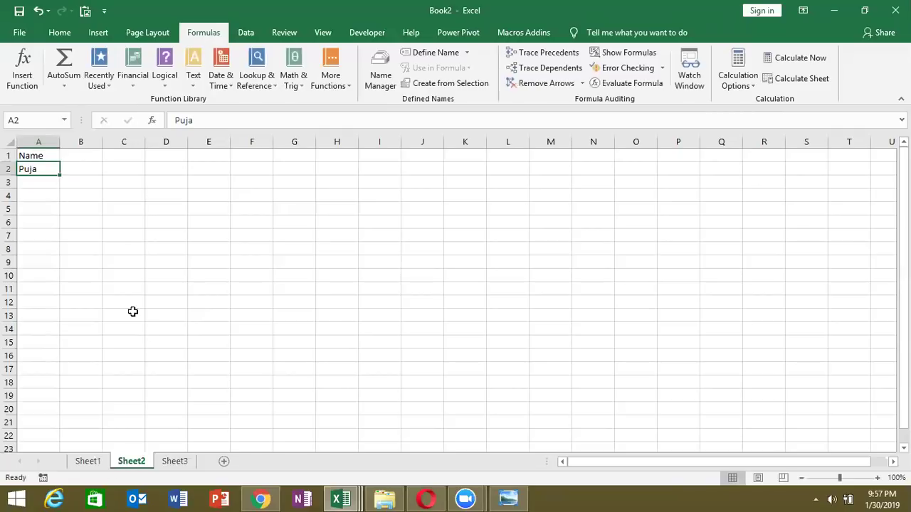
{"action": "left_click_drag", "start_coordinate": [61, 175], "coordinate": [61, 307]}
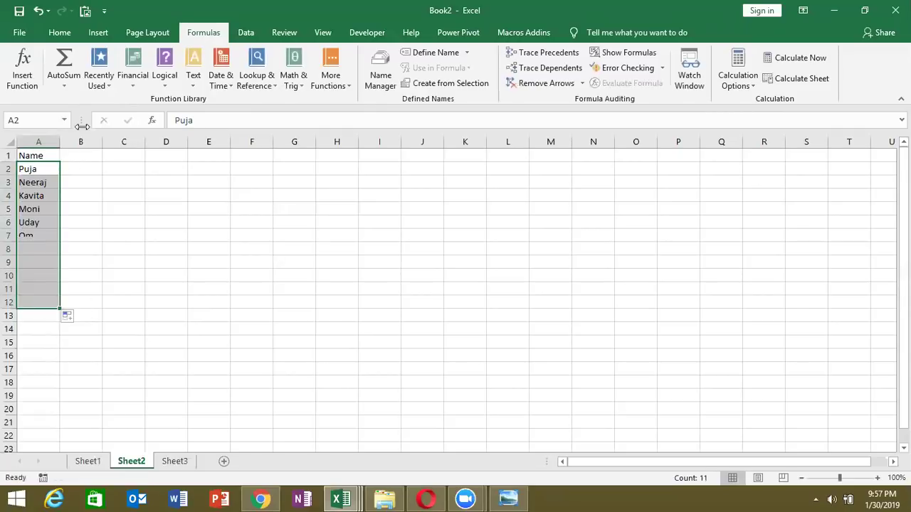
Step: Enter Jan in B1 and autofill month headers across to Dec
{"action": "left_click", "coordinate": [82, 153]}
{"action": "type", "text": "Jan"}
{"action": "key", "text": "Return"}
{"action": "left_click", "coordinate": [82, 154]}
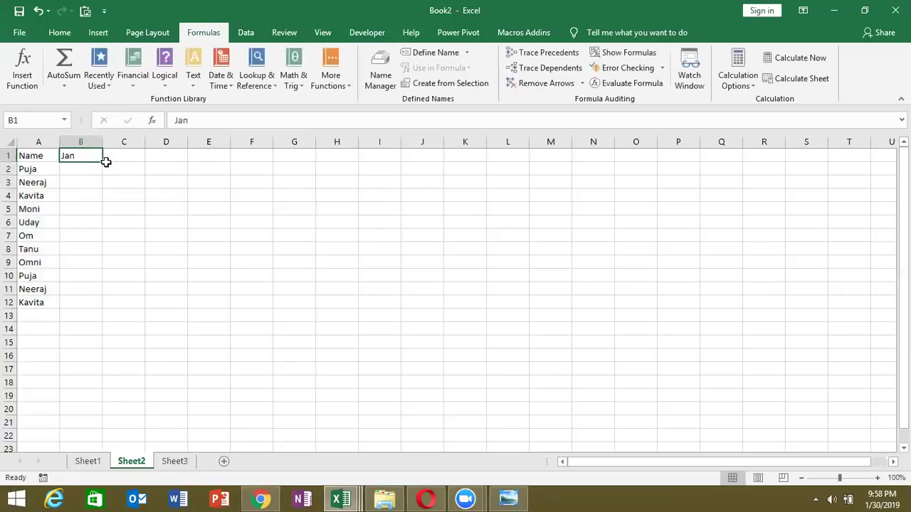
{"action": "mouse_move", "coordinate": [102, 161]}
{"action": "left_mouse_down"}
{"action": "mouse_move", "coordinate": [389, 175]}
{"action": "mouse_move", "coordinate": [502, 159]}
{"action": "mouse_move", "coordinate": [549, 163]}
{"action": "left_mouse_up"}
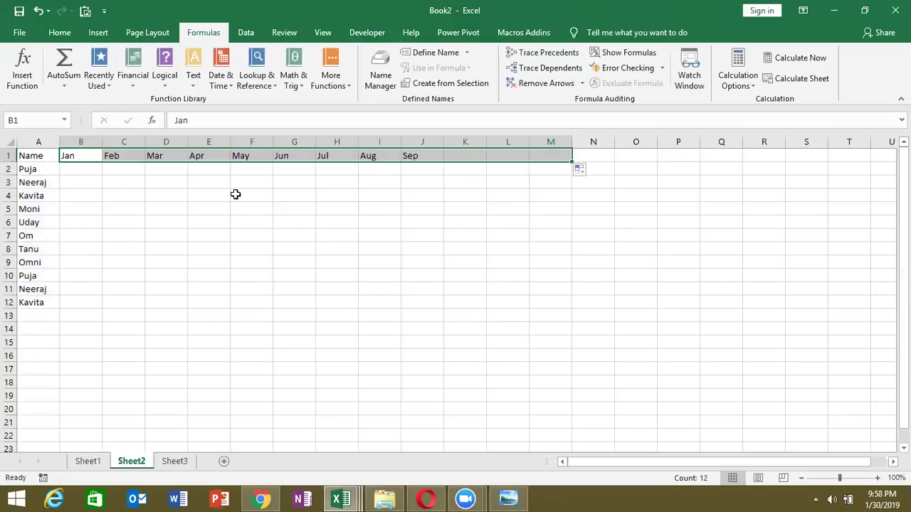
Step: Enter =RANDBETWEEN(10,90) in B2
{"action": "left_click", "coordinate": [95, 175]}
{"action": "type", "text": "=ra"}
{"action": "key", "text": "Tab"}
{"action": "type", "text": "10,90"}
{"action": "key", "text": "ctrl+Return"}
Step: Fill the RANDBETWEEN formula across B2:M12 with Ctrl+D and Ctrl+R, then copy the grid
{"action": "key", "text": "Up"}
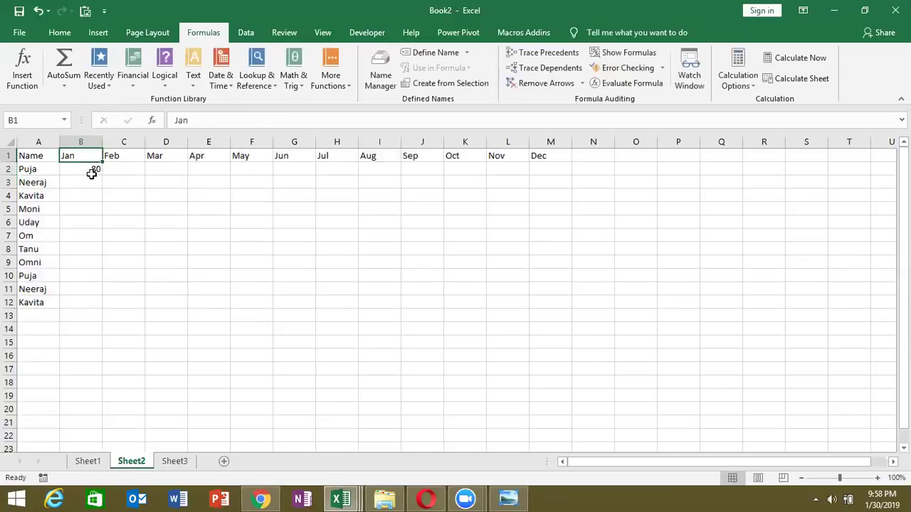
{"action": "key", "text": "ctrl+Right"}
{"action": "key", "text": "Down"}
{"action": "key", "text": "ctrl+shift+Left"}
{"action": "key", "text": "shift+Down"}
{"action": "key", "text": "shift+Down"}
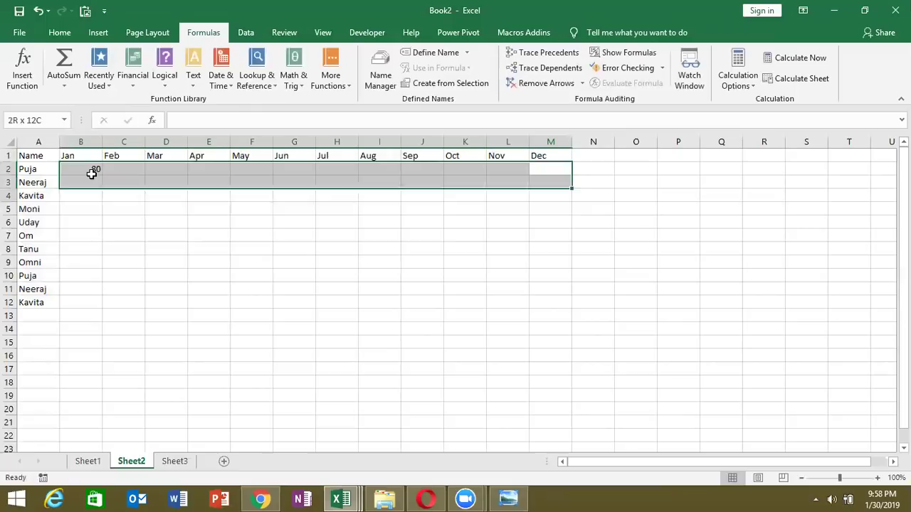
{"action": "key", "text": "shift+Down"}
{"action": "key", "text": "shift+Down"}
{"action": "key", "text": "shift+Down"}
{"action": "key", "text": "shift+Down"}
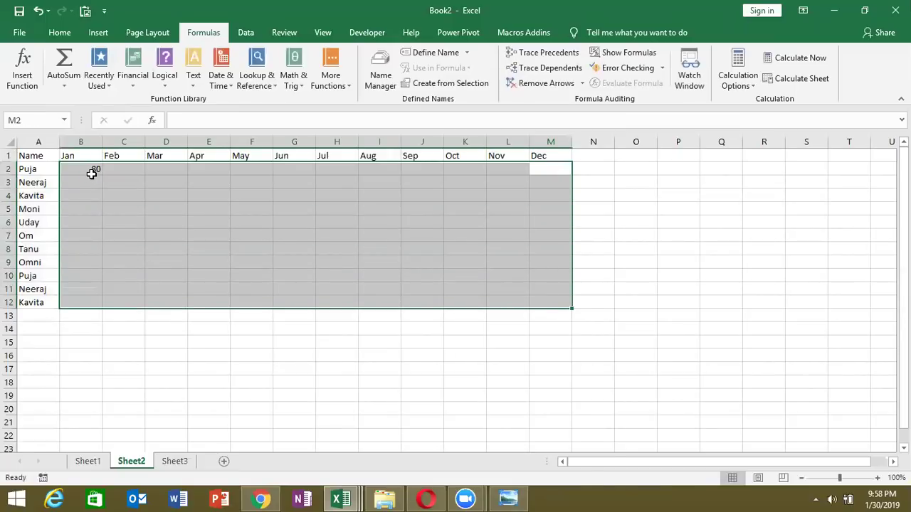
{"action": "key", "text": "ctrl+d"}
{"action": "key", "text": "ctrl+r"}
{"action": "key", "text": "ctrl+c"}
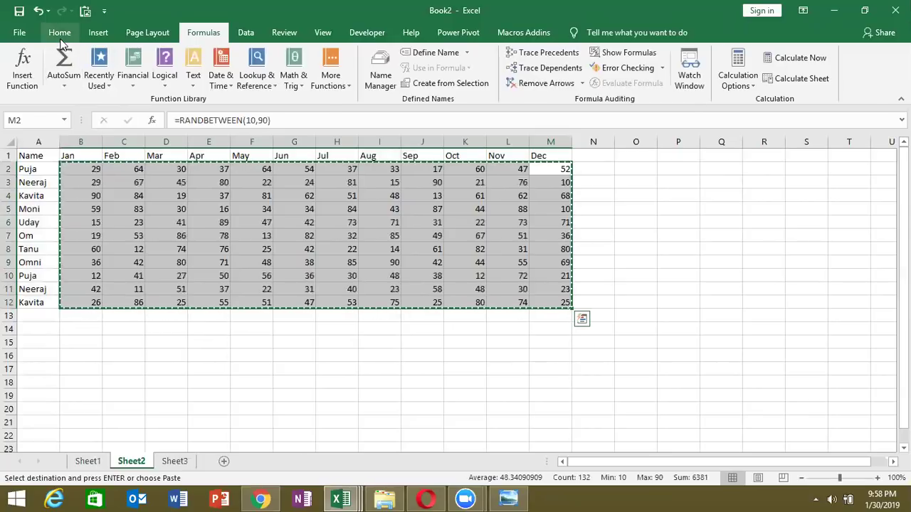
Step: Paste the copied month figures back as values only
{"action": "left_click", "coordinate": [59, 32]}
{"action": "left_click", "coordinate": [19, 85]}
{"action": "left_click", "coordinate": [25, 177]}
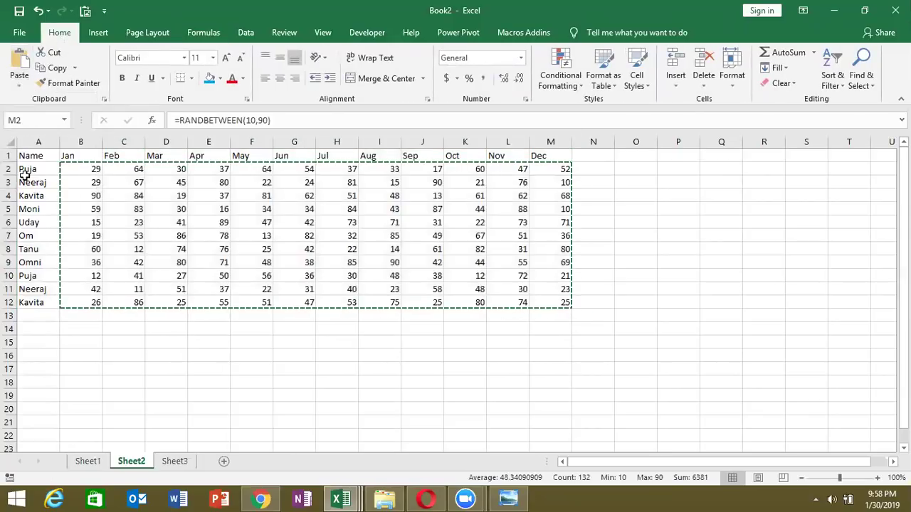
{"action": "left_click", "coordinate": [106, 192]}
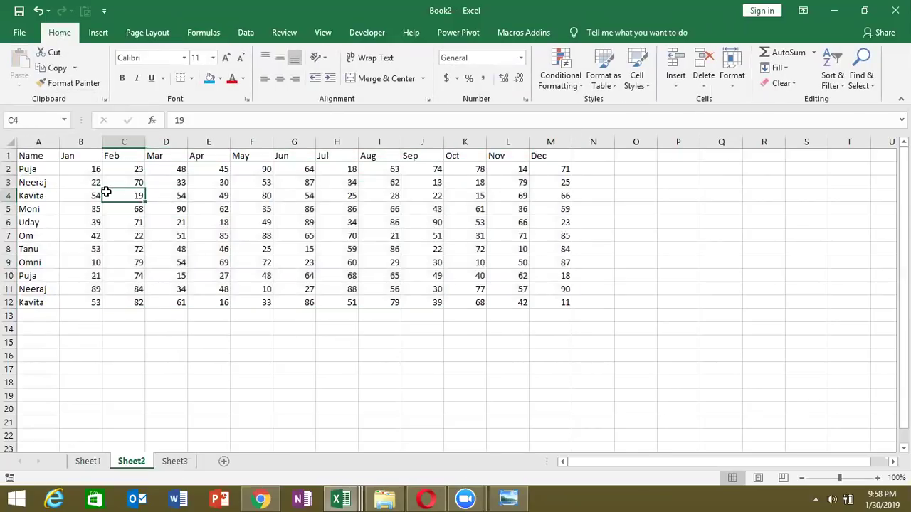
Step: Clear the contents of rows 10–12
{"action": "left_click_drag", "start_coordinate": [7, 275], "coordinate": [7, 300]}
{"action": "key", "text": "Delete"}
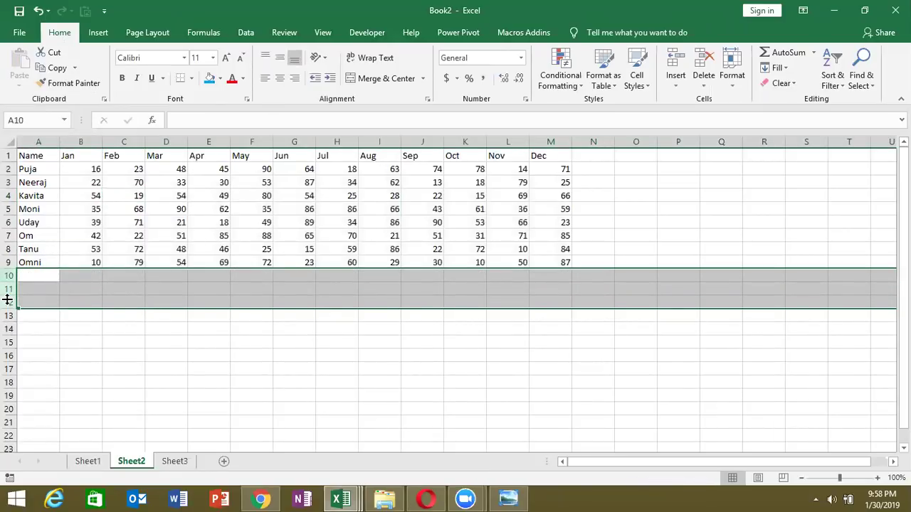
{"action": "key", "text": "Down"}
{"action": "key", "text": "Down"}
{"action": "key", "text": "Down"}
{"action": "key", "text": "Down"}
{"action": "key", "text": "Down"}
{"action": "key", "text": "Up"}
{"action": "key", "text": "Up"}
Step: Add a Name label, the first name, a Q heading and quarter number 1 below the table
{"action": "type", "text": "Name"}
{"action": "key", "text": "Return"}
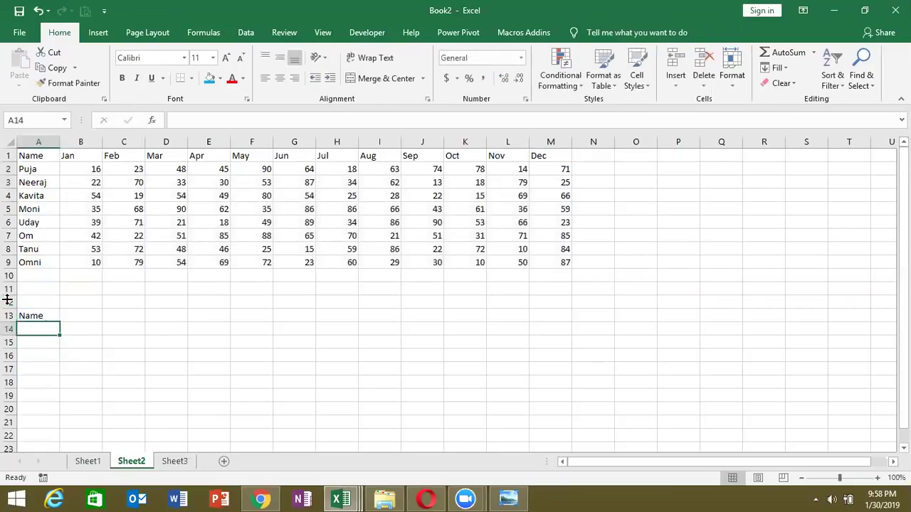
{"action": "type", "text": "Puja"}
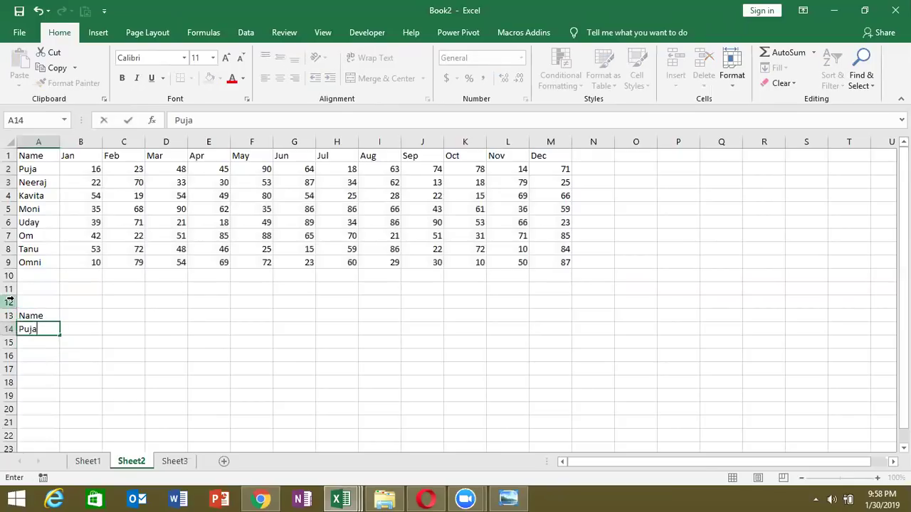
{"action": "key", "text": "Tab"}
{"action": "key", "text": "Up"}
{"action": "key", "text": "Up"}
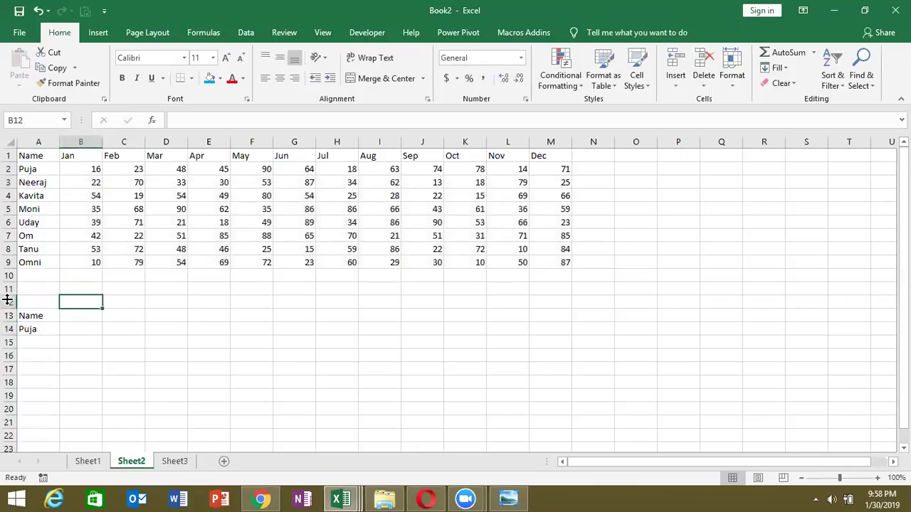
{"action": "type", "text": "Q"}
{"action": "key", "text": "Tab"}
{"action": "key", "text": "Down"}
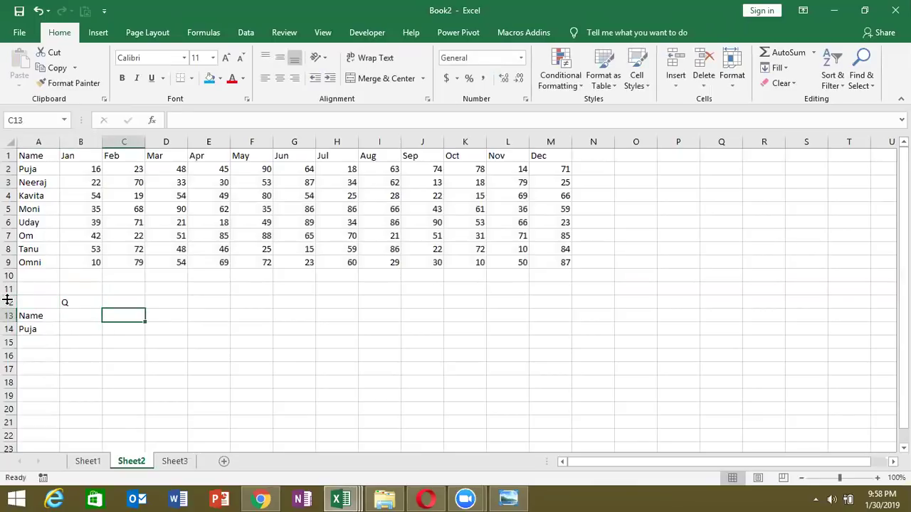
{"action": "key", "text": "Left"}
{"action": "type", "text": "1"}
{"action": "key", "text": "Return"}
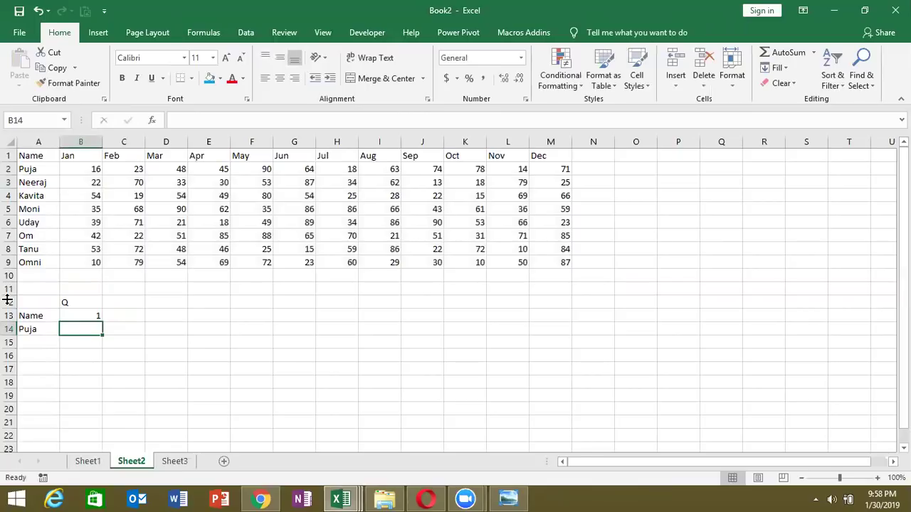
Step: Enter =SUM(B2:D2) in B14 to total Jan–Mar for the first name, giving 87
{"action": "type", "text": "=sum"}
{"action": "key", "text": "Tab"}
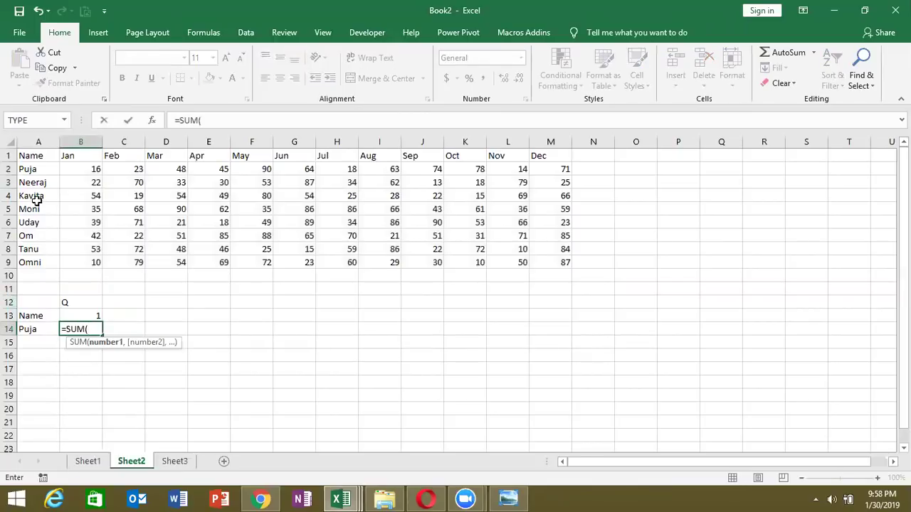
{"action": "left_click_drag", "start_coordinate": [82, 171], "coordinate": [163, 172]}
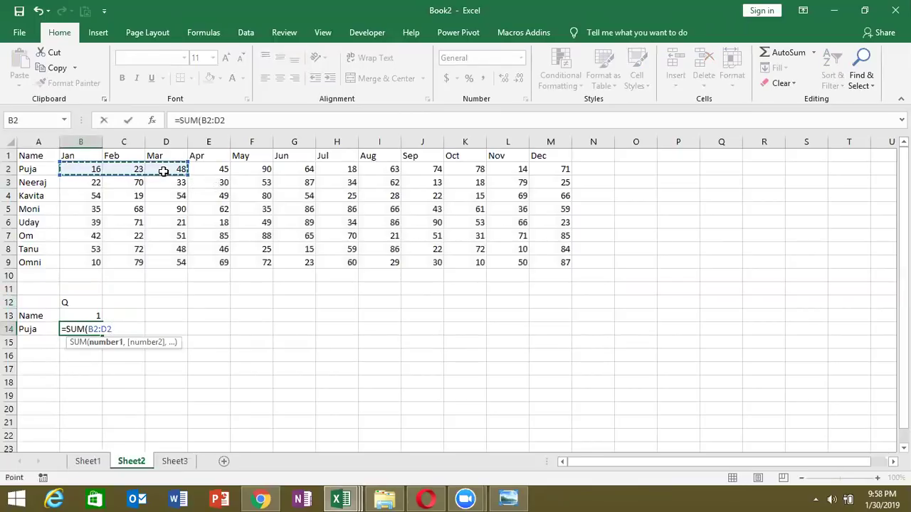
{"action": "type", "text": ")"}
{"action": "key", "text": "Return"}
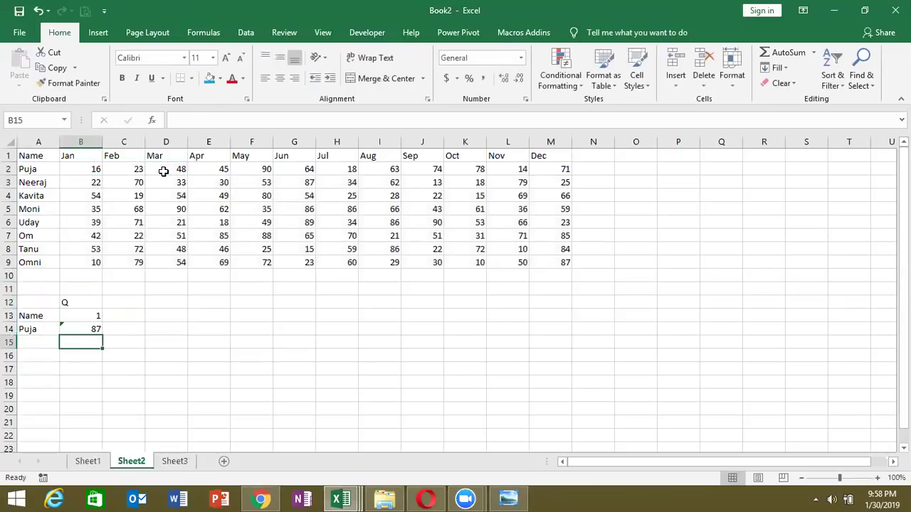
Step: Enter the fifth-row person's name in A14 and quarter 2 in B13
{"action": "key", "text": "Up"}
{"action": "key", "text": "Left"}
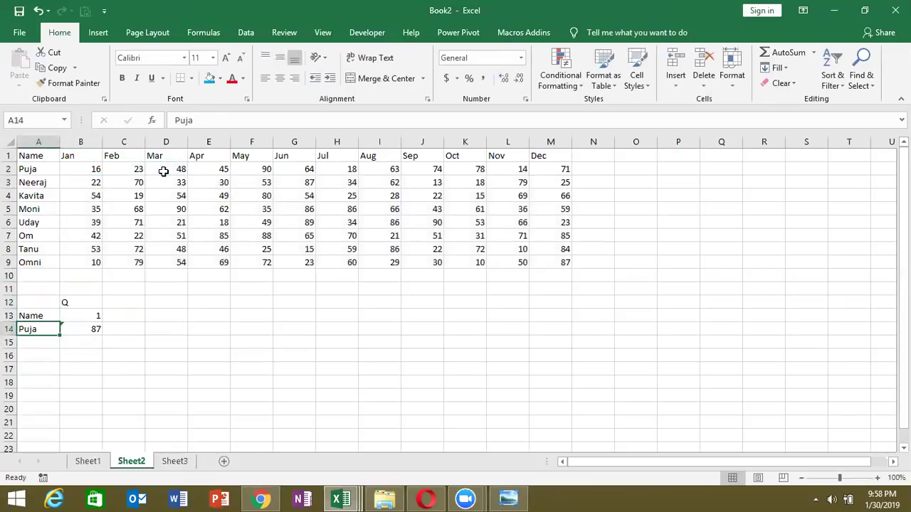
{"action": "type", "text": "Moni"}
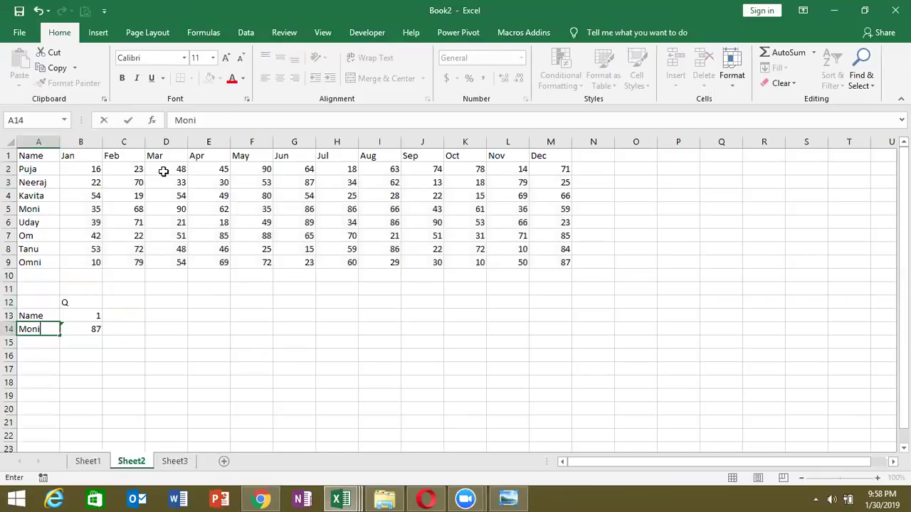
{"action": "key", "text": "Tab"}
{"action": "left_click", "coordinate": [93, 315]}
{"action": "type", "text": "2"}
{"action": "key", "text": "Return"}
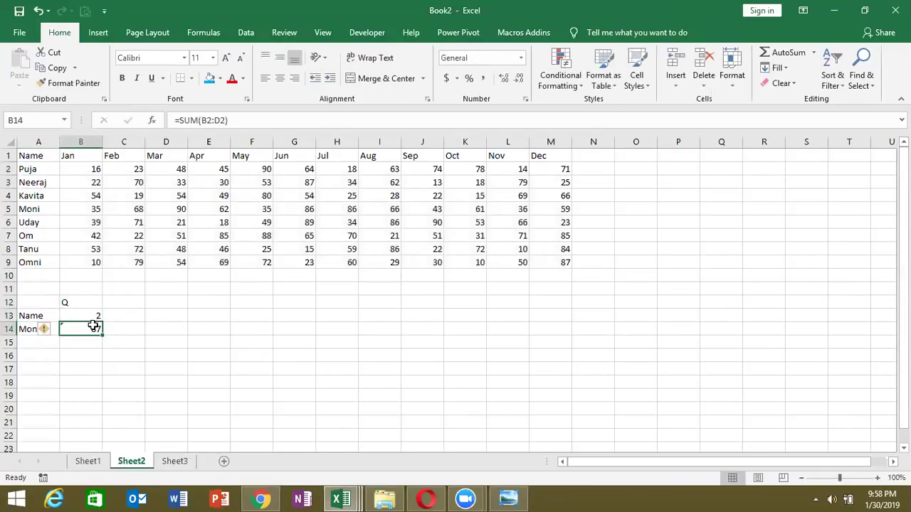
Step: Inspect B14's SUM formula without changing it, then delete it from B14
{"action": "double_click", "coordinate": [94, 326]}
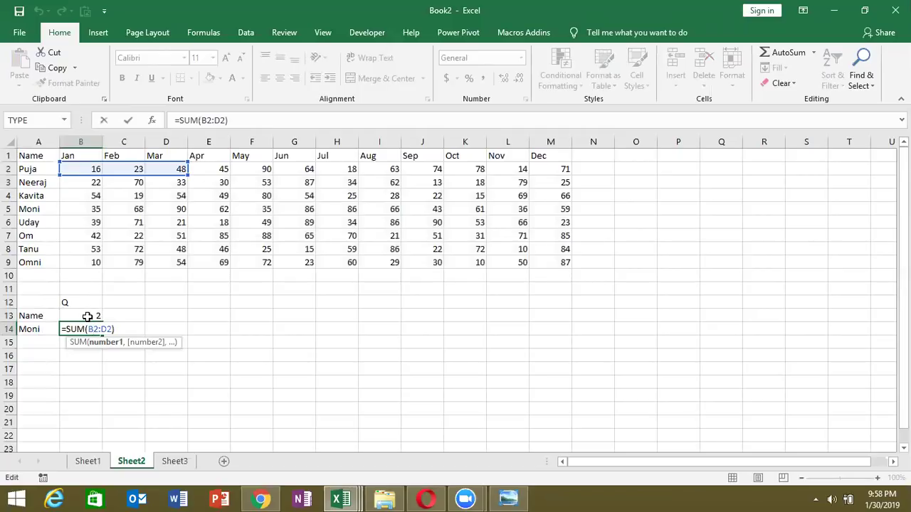
{"action": "left_click", "coordinate": [157, 178]}
{"action": "double_click", "coordinate": [95, 329]}
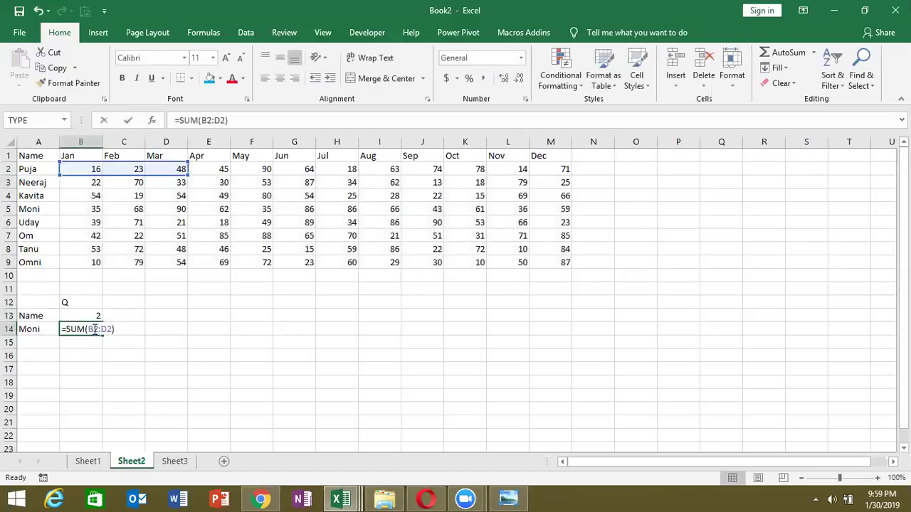
{"action": "mouse_move", "coordinate": [142, 175]}
{"action": "left_mouse_down"}
{"action": "mouse_move", "coordinate": [242, 174]}
{"action": "mouse_move", "coordinate": [230, 217]}
{"action": "mouse_move", "coordinate": [252, 214]}
{"action": "left_mouse_up"}
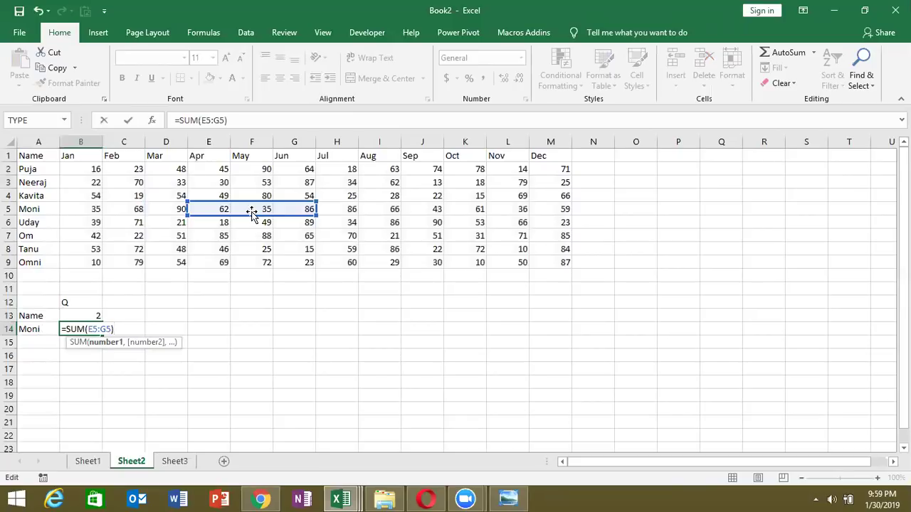
{"action": "key", "text": "Escape"}
{"action": "key", "text": "Delete"}
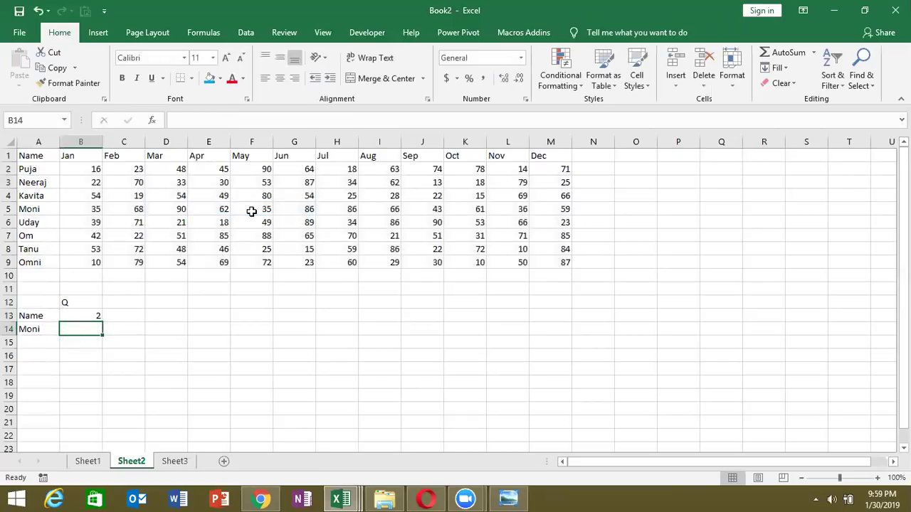
Step: Begin a new =MATCH( formula in B14
{"action": "key", "text": "Up"}
{"action": "key", "text": "Down"}
{"action": "key", "text": "Up"}
{"action": "key", "text": "Right"}
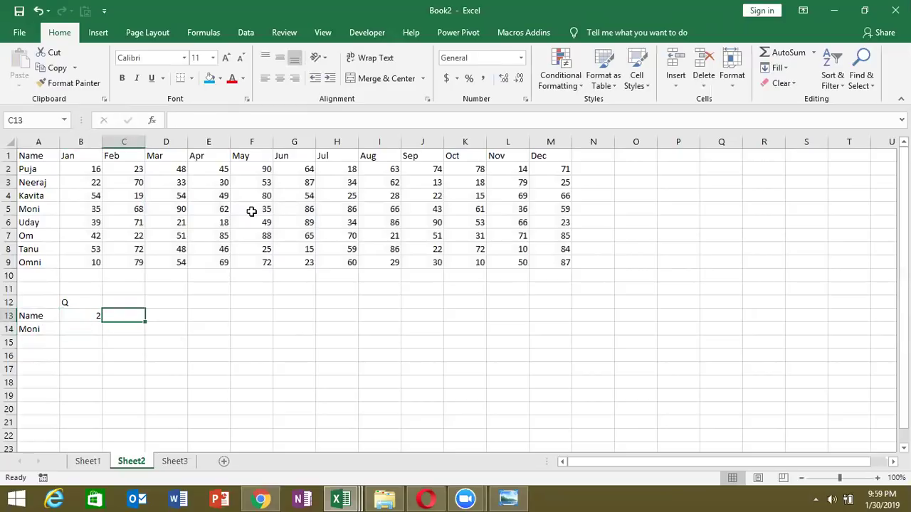
{"action": "key", "text": "Down"}
{"action": "key", "text": "Left"}
{"action": "type", "text": "="}
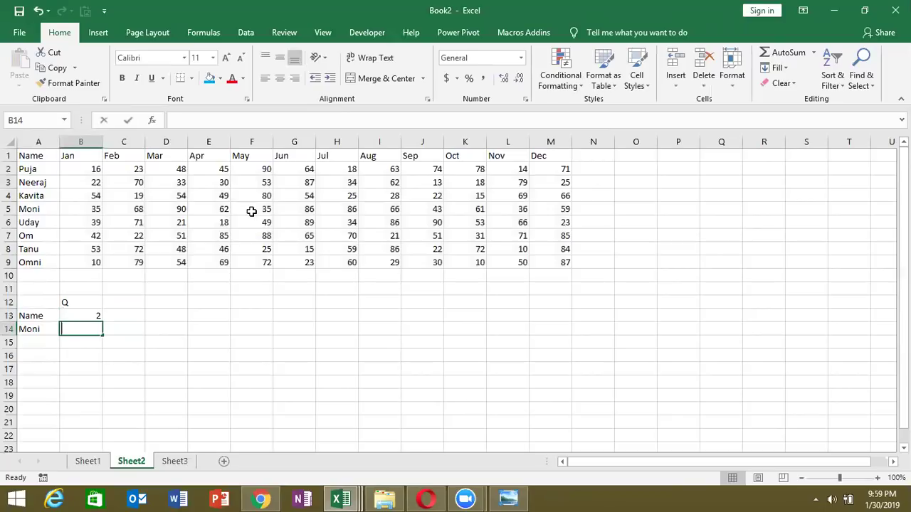
{"action": "type", "text": "mat"}
{"action": "key", "text": "Tab"}
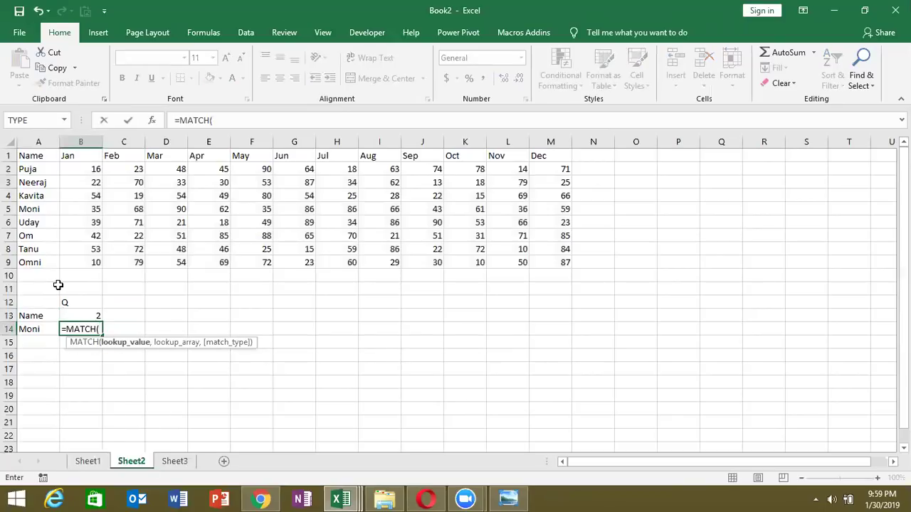
Step: Complete B14 as =MATCH(A14,A1:A9,0), returning 5
{"action": "left_click", "coordinate": [33, 328]}
{"action": "type", "text": ","}
{"action": "left_click_drag", "start_coordinate": [32, 157], "coordinate": [33, 269]}
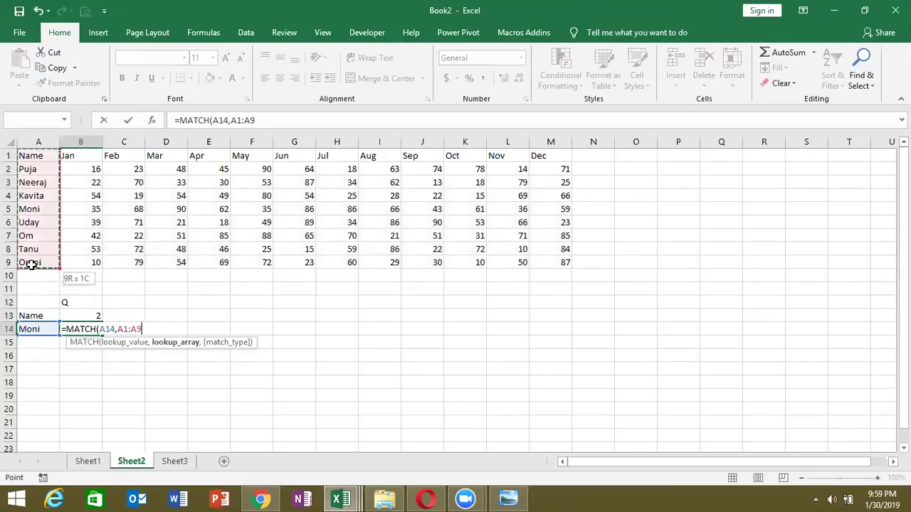
{"action": "type", "text": ","}
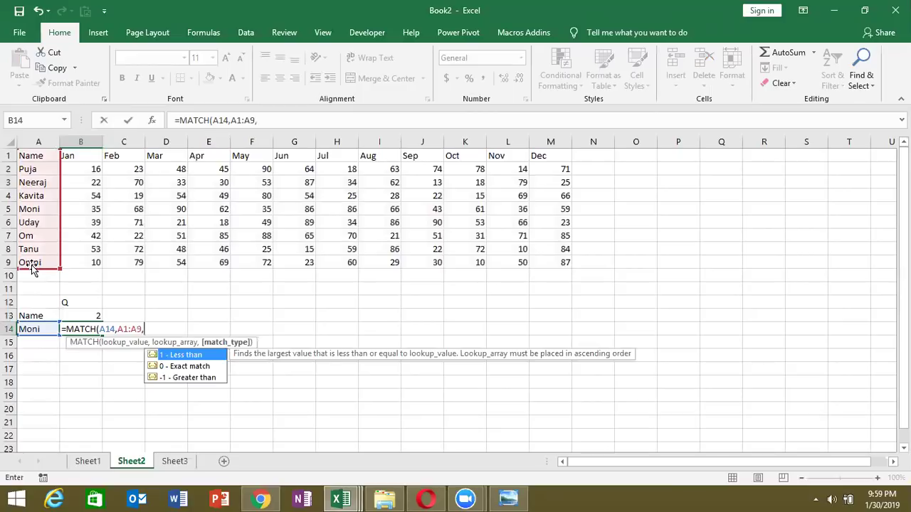
{"action": "type", "text": "0"}
{"action": "key", "text": "Return"}
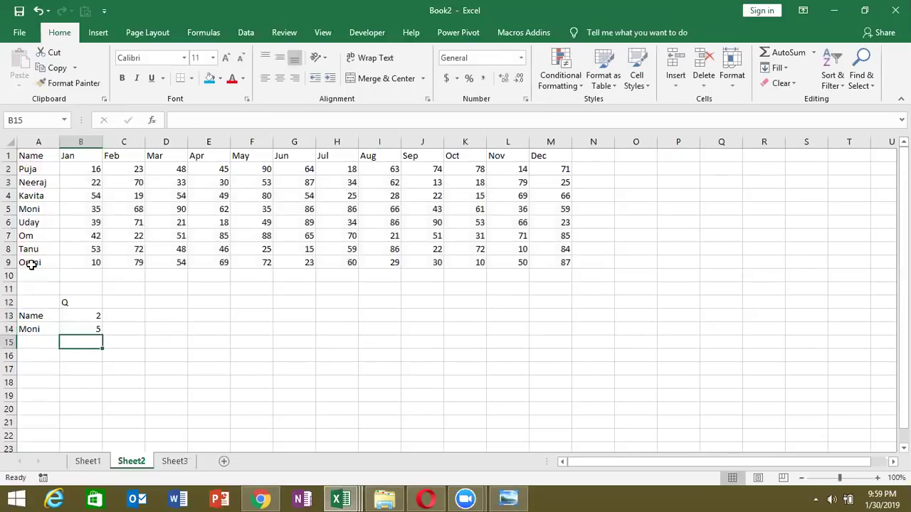
Step: Verify the matched name sits in row 5 by counting down column A from A1
{"action": "key", "text": "Up"}
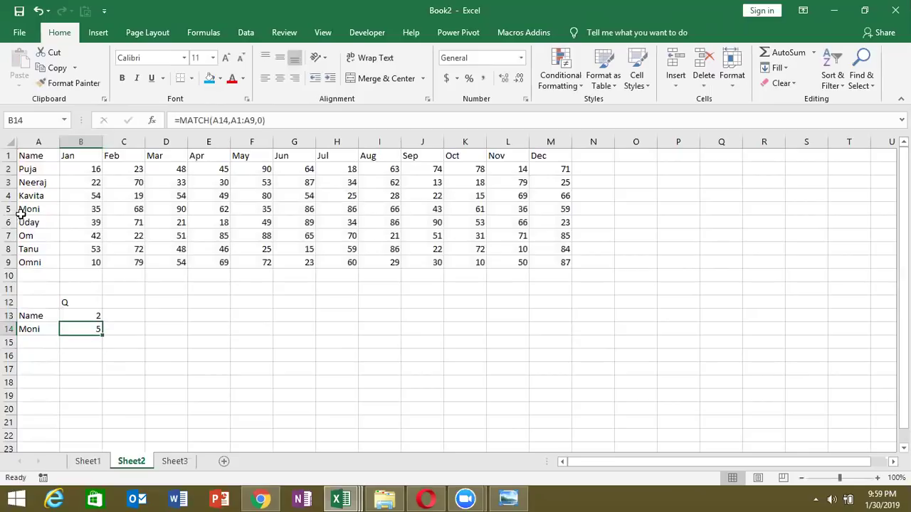
{"action": "left_click", "coordinate": [24, 210]}
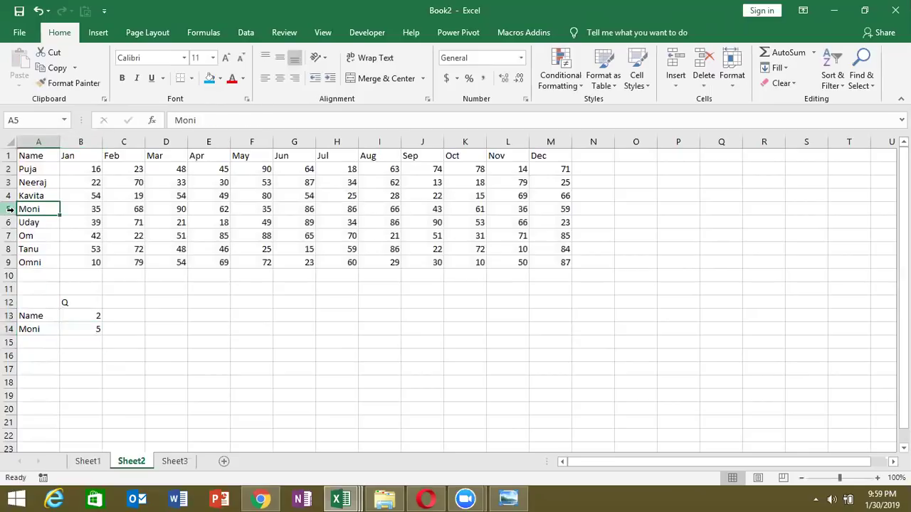
{"action": "left_click", "coordinate": [40, 157]}
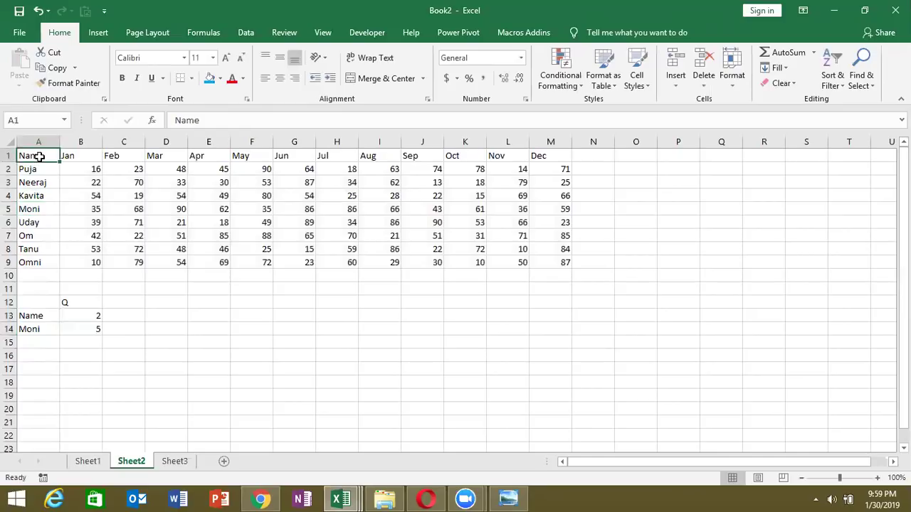
{"action": "key", "text": "Down"}
{"action": "key", "text": "Down"}
{"action": "key", "text": "Down"}
{"action": "key", "text": "Down"}
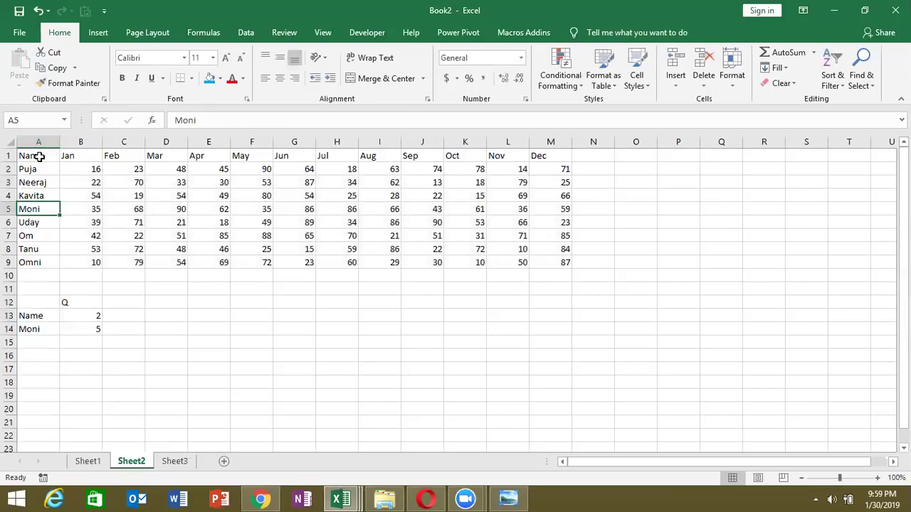
Step: Enter =CHOOSE(B13,"JAN","Apr","Jul","Oct") in C13 so it shows Apr for quarter 2
{"action": "left_click", "coordinate": [122, 315]}
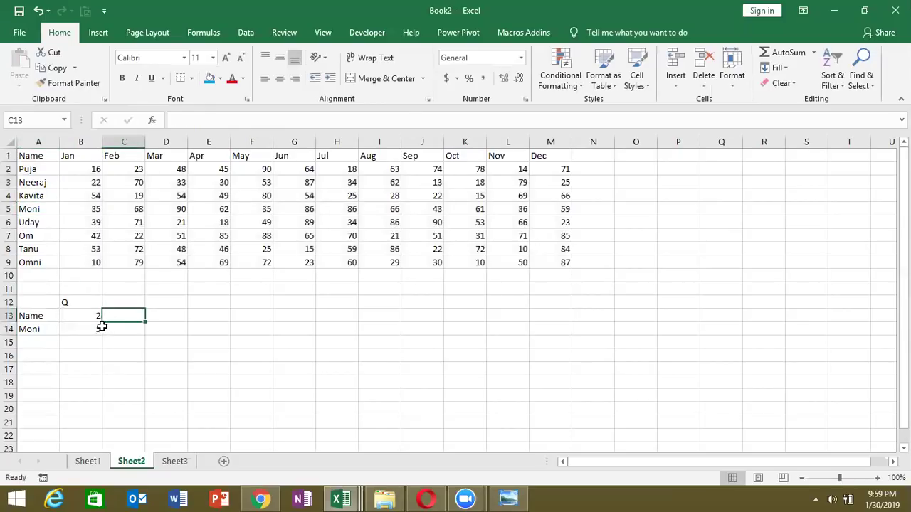
{"action": "type", "text": "=cho"}
{"action": "key", "text": "Tab"}
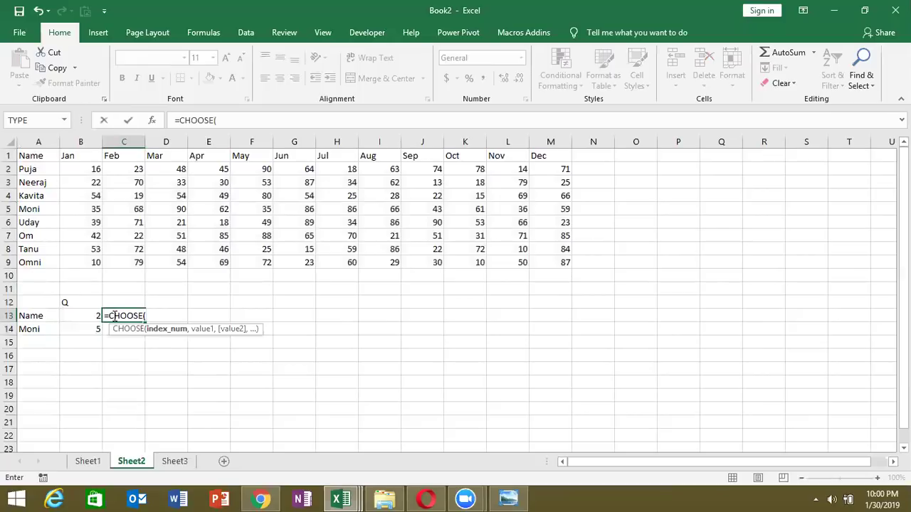
{"action": "left_click", "coordinate": [94, 316]}
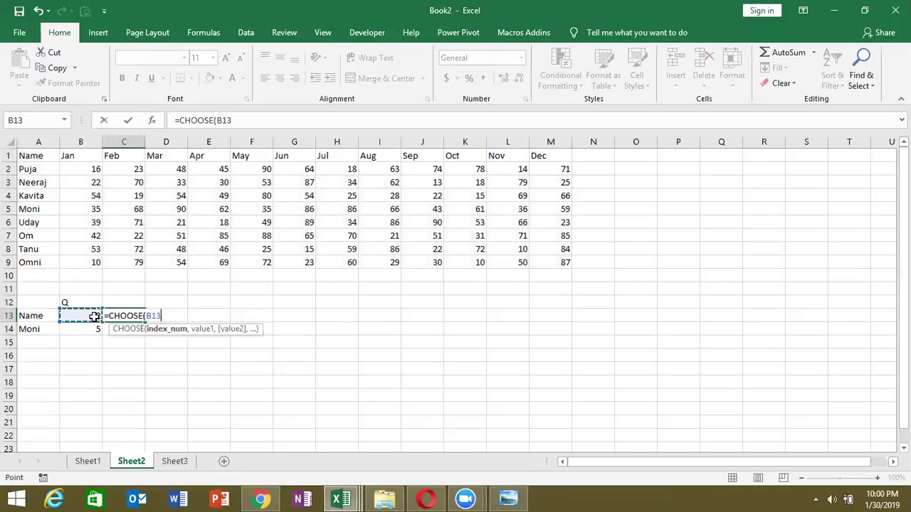
{"action": "type", "text": ","}
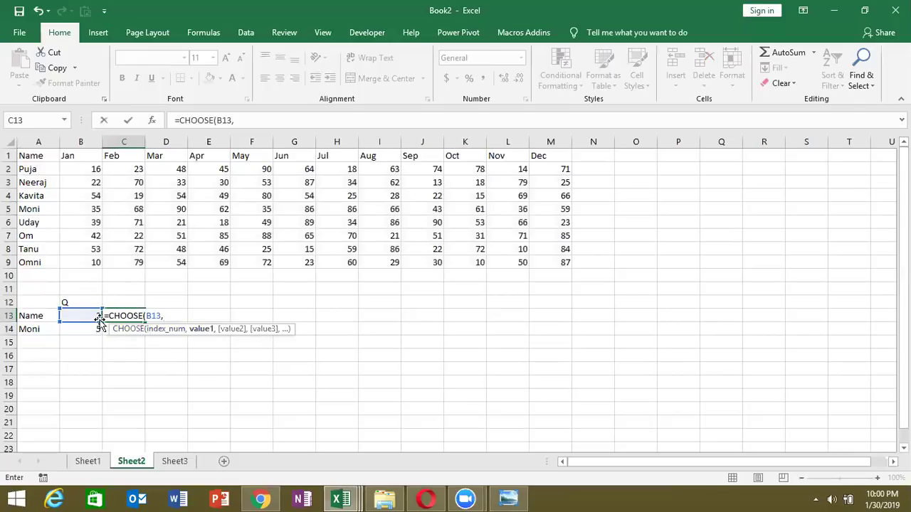
{"action": "type", "text": "\"AN"}
{"action": "key", "text": "BackSpace"}
{"action": "key", "text": "BackSpace"}
{"action": "key", "text": "BackSpace"}
{"action": "type", "text": "AN"}
{"action": "type", "text": ",\""}
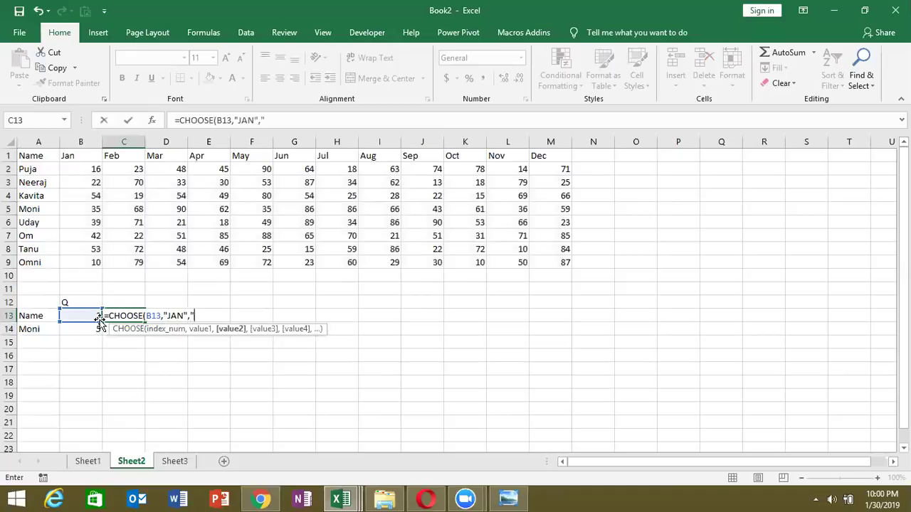
{"action": "type", "text": "Apr"}
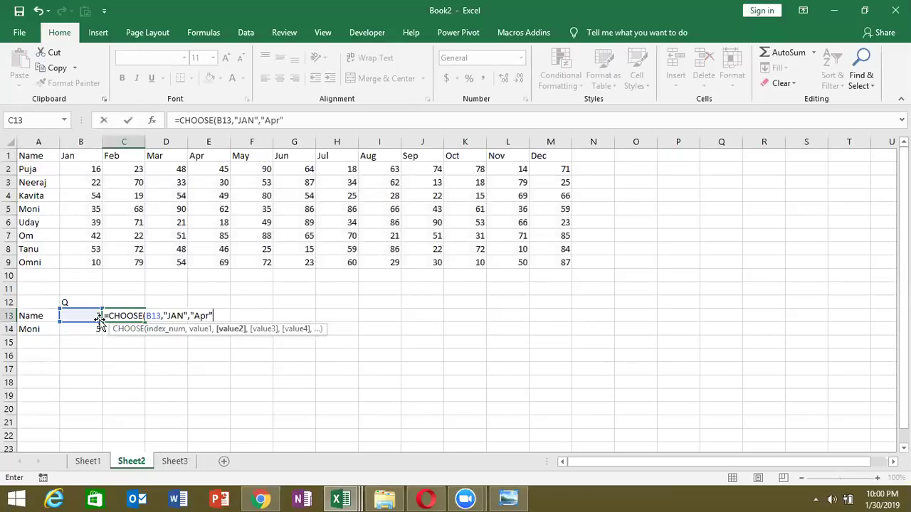
{"action": "type", "text": ",\"Ju"}
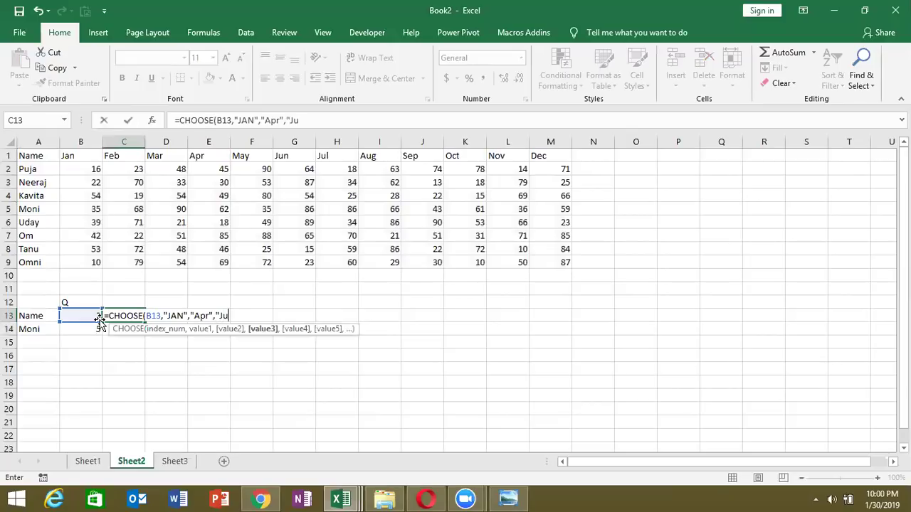
{"action": "type", "text": "l\","}
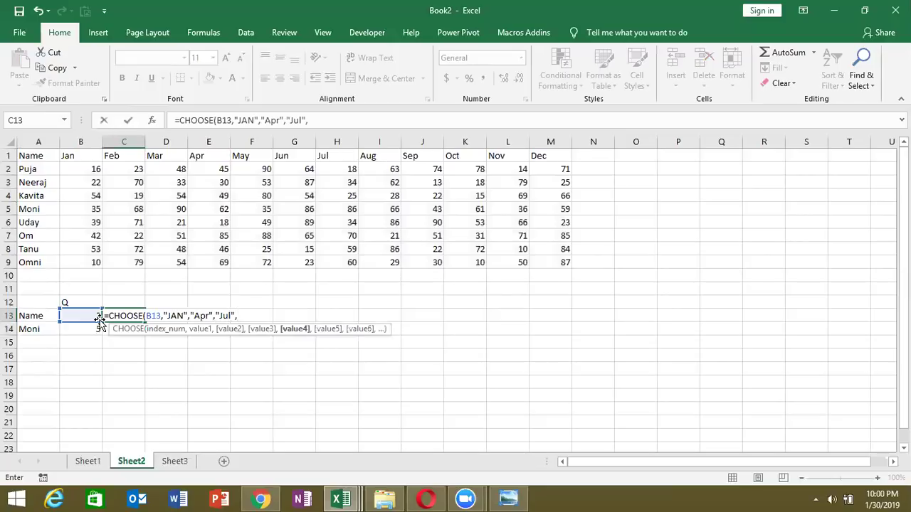
{"action": "type", "text": "O"}
{"action": "type", "text": "\")"}
{"action": "key", "text": "Return"}
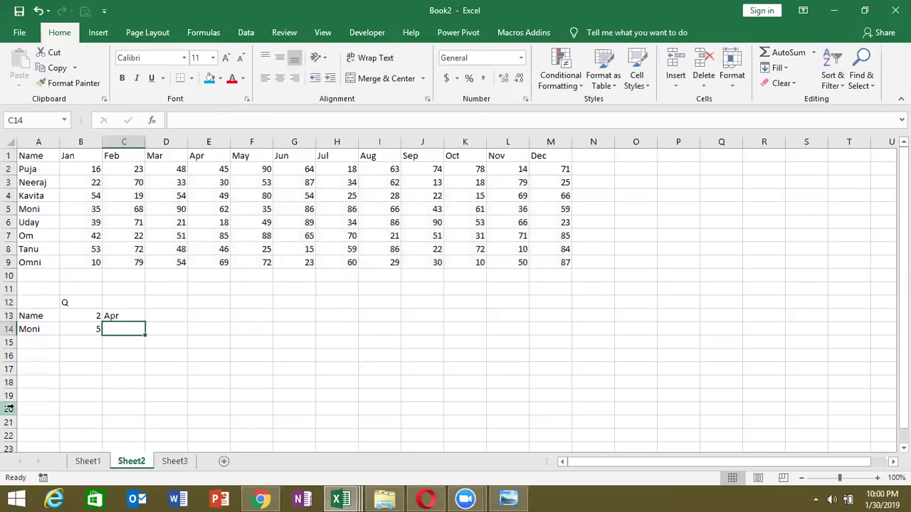
Step: Enter =MATCH(C13,A1:M1,0) in C14 to find the month's column
{"action": "type", "text": "=mat"}
{"action": "key", "text": "Tab"}
{"action": "key", "text": "Up"}
{"action": "type", "text": ","}
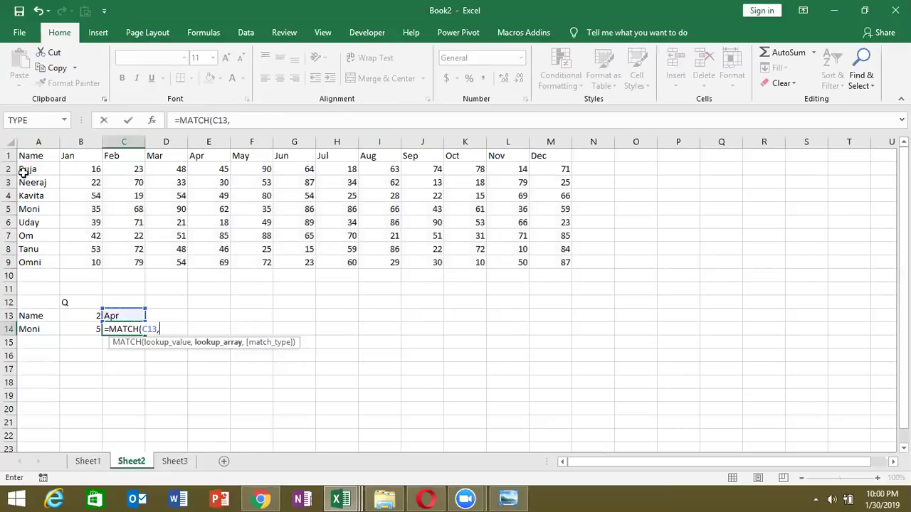
{"action": "left_click_drag", "start_coordinate": [26, 155], "coordinate": [556, 148]}
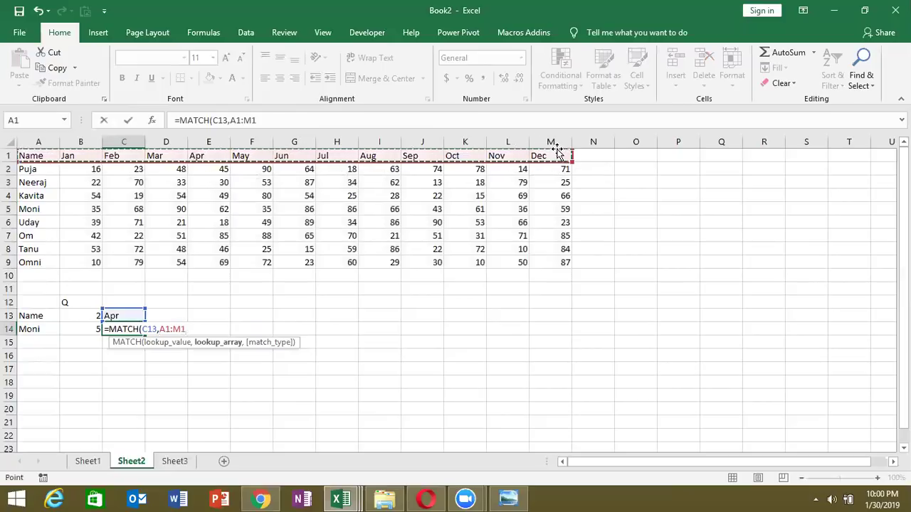
{"action": "type", "text": ",0"}
{"action": "key", "text": "Return"}
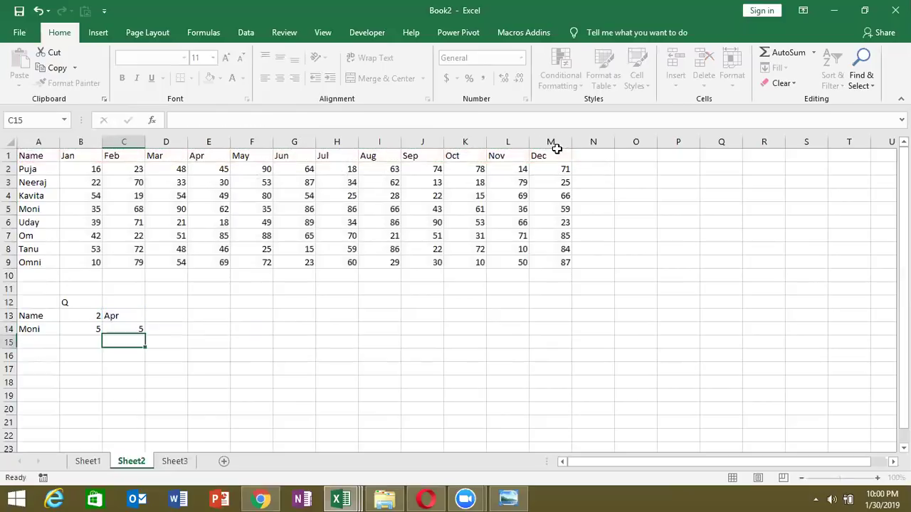
{"action": "key", "text": "Up"}
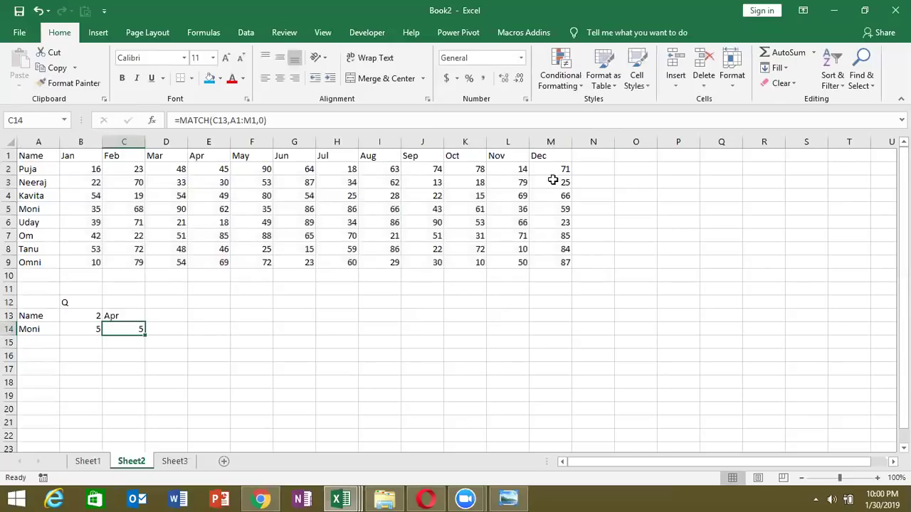
Step: Change the quarter in B13 to 1, so C13 shows JAN and C14 returns 2
{"action": "left_click", "coordinate": [90, 316]}
{"action": "type", "text": "1"}
{"action": "key", "text": "Return"}
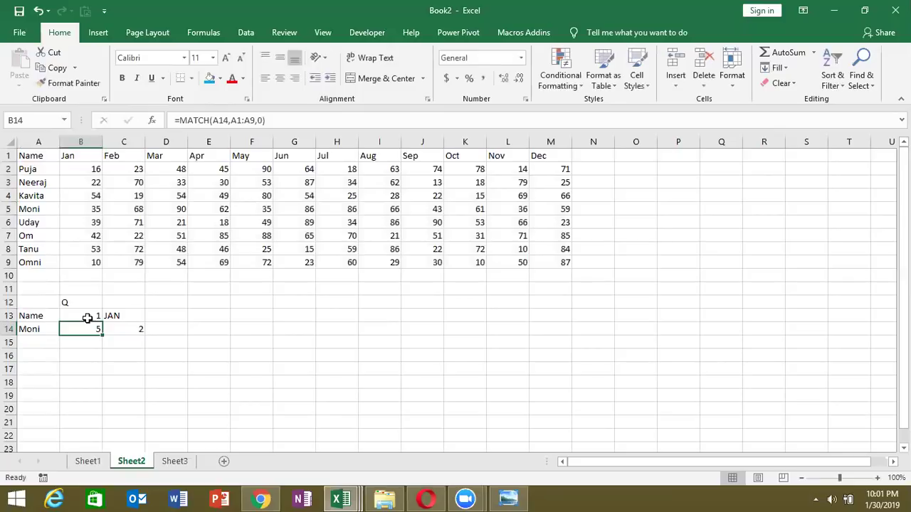
{"action": "left_click", "coordinate": [72, 168]}
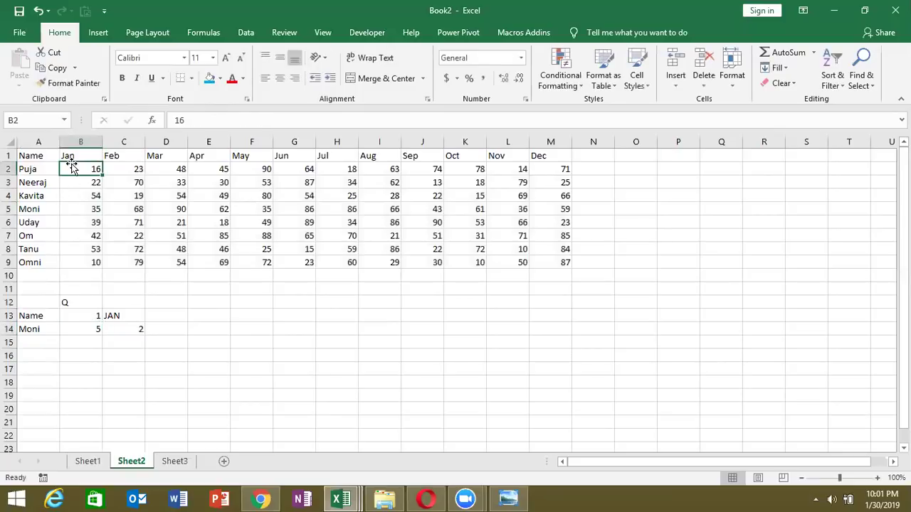
Step: Enter =ADDRESS(B14,C14) in D14, returning $B$5
{"action": "left_click", "coordinate": [174, 330]}
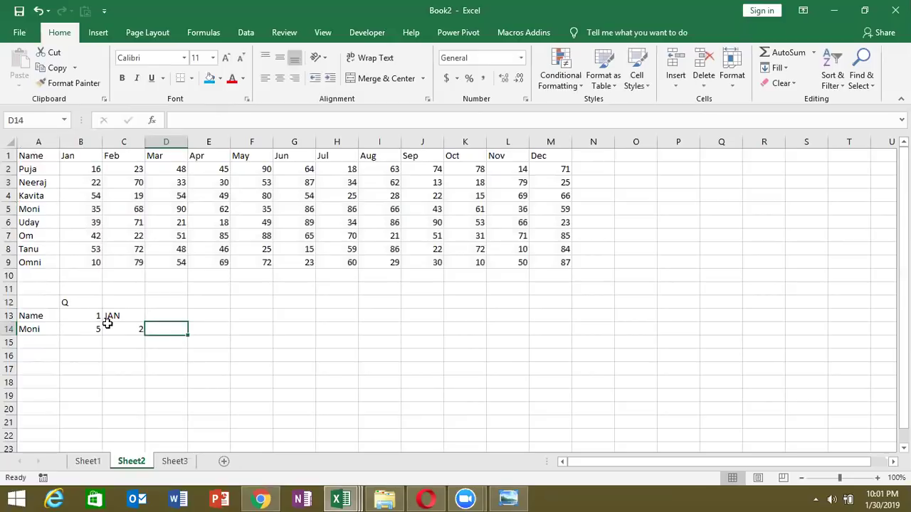
{"action": "type", "text": "=ad"}
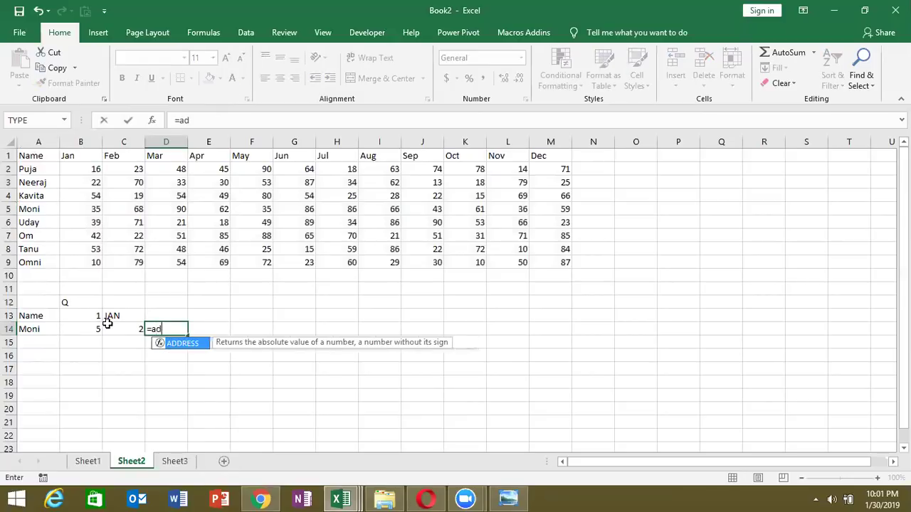
{"action": "type", "text": "dress("}
{"action": "left_click", "coordinate": [86, 326]}
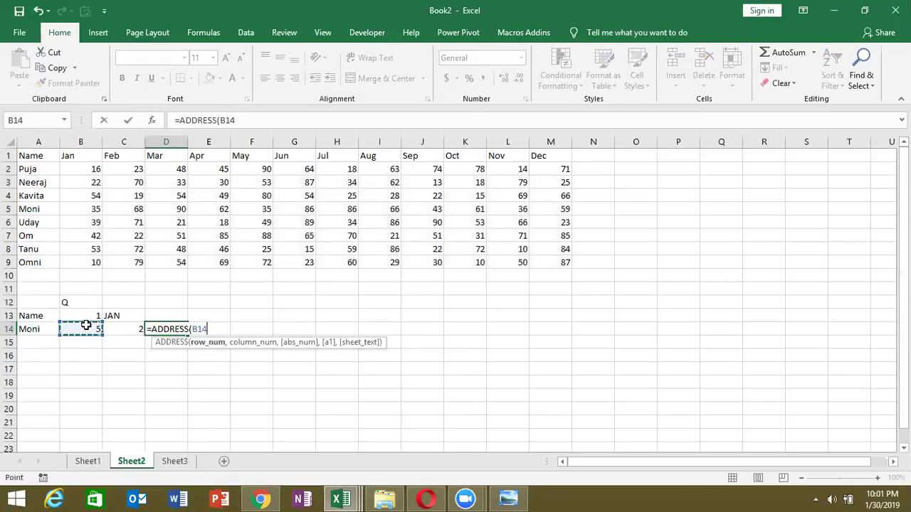
{"action": "type", "text": ","}
{"action": "left_click", "coordinate": [127, 329]}
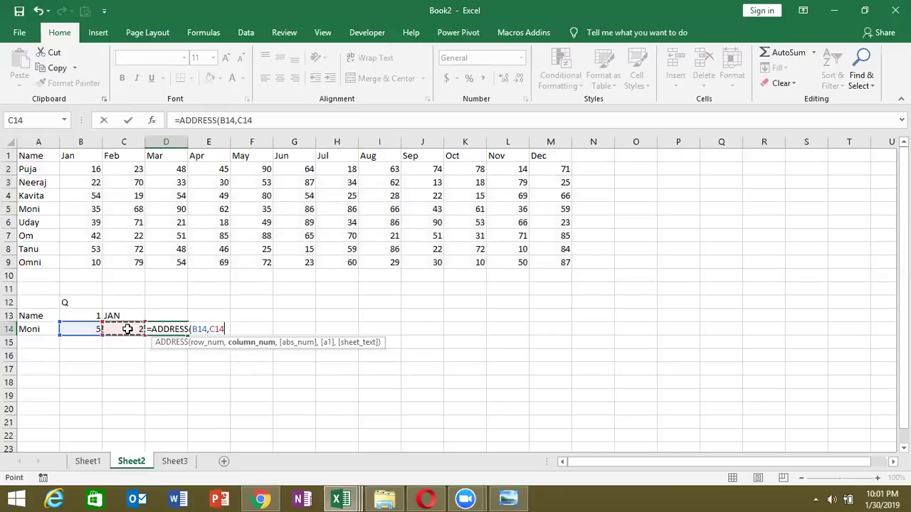
{"action": "key", "text": "Return"}
{"action": "key", "text": "Up"}
{"action": "type", "text": "1"}
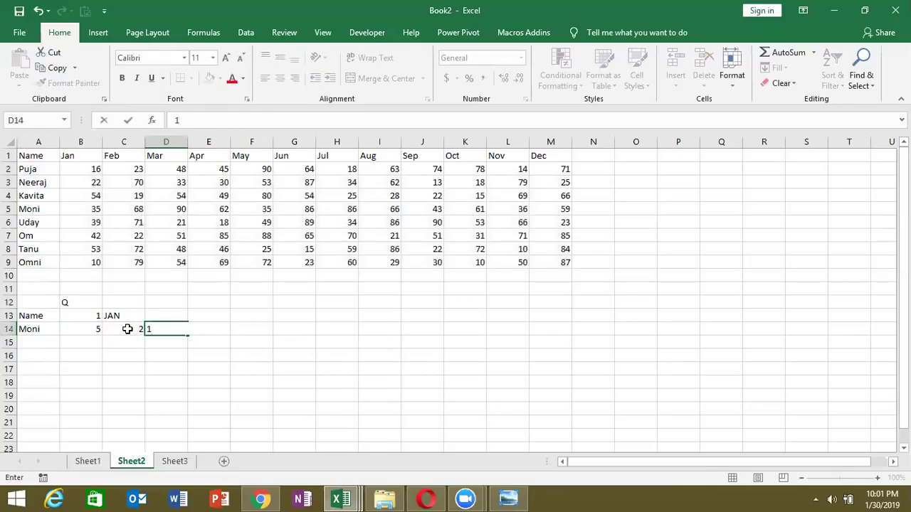
{"action": "key", "text": "Escape"}
Step: Enter =ADDRESS(B14,C14+2) in E14, returning $D$5
{"action": "key", "text": "Right"}
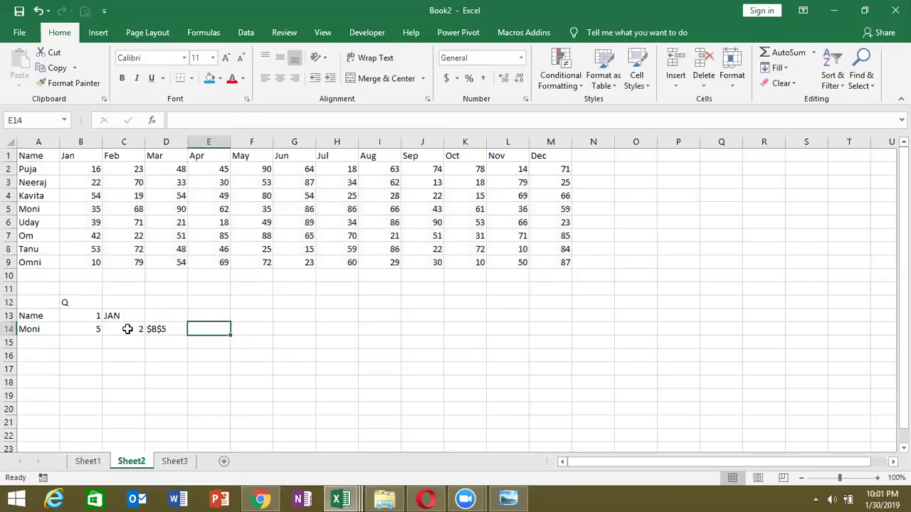
{"action": "type", "text": "=ad"}
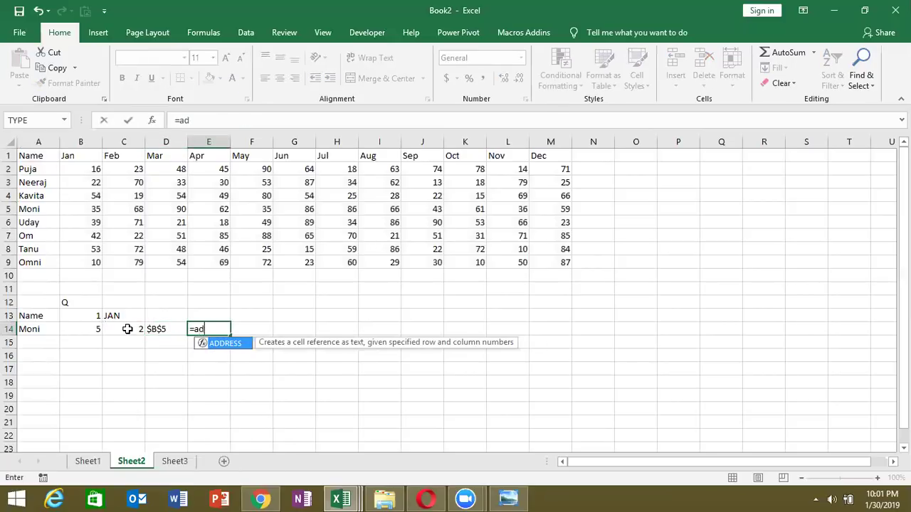
{"action": "key", "text": "Tab"}
{"action": "left_click", "coordinate": [91, 330]}
{"action": "type", "text": ","}
{"action": "left_click", "coordinate": [133, 331]}
{"action": "type", "text": "+2)"}
{"action": "key", "text": "Return"}
{"action": "key", "text": "Up"}
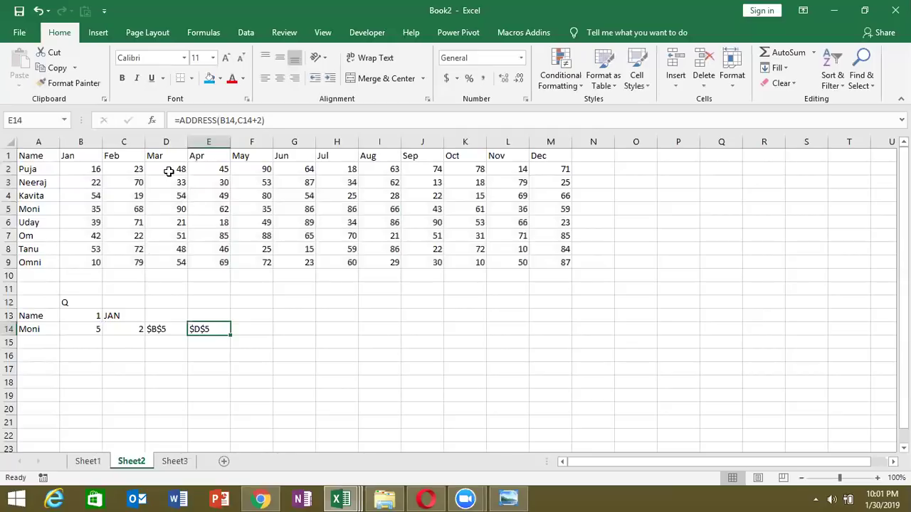
Step: Discard a trial SUM in F14 and instead enter =D14&":"&E14, giving $B$5:$D$5
{"action": "mouse_move", "coordinate": [90, 180]}
{"action": "left_mouse_down"}
{"action": "mouse_move", "coordinate": [171, 168]}
{"action": "mouse_move", "coordinate": [169, 181]}
{"action": "left_mouse_up"}
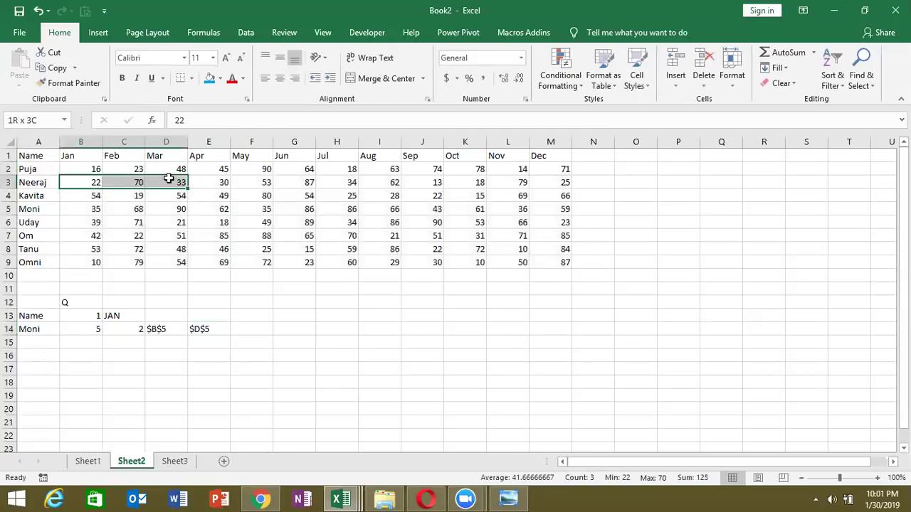
{"action": "left_click", "coordinate": [252, 328]}
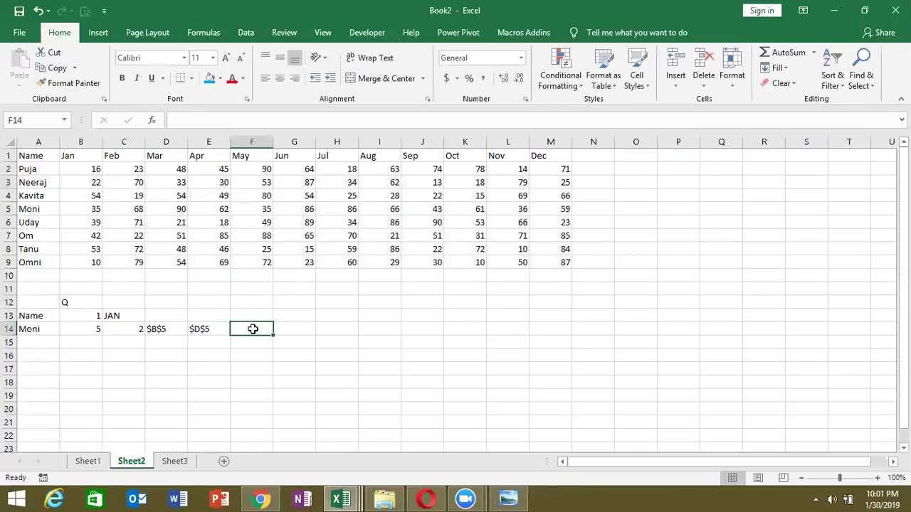
{"action": "type", "text": "=sum"}
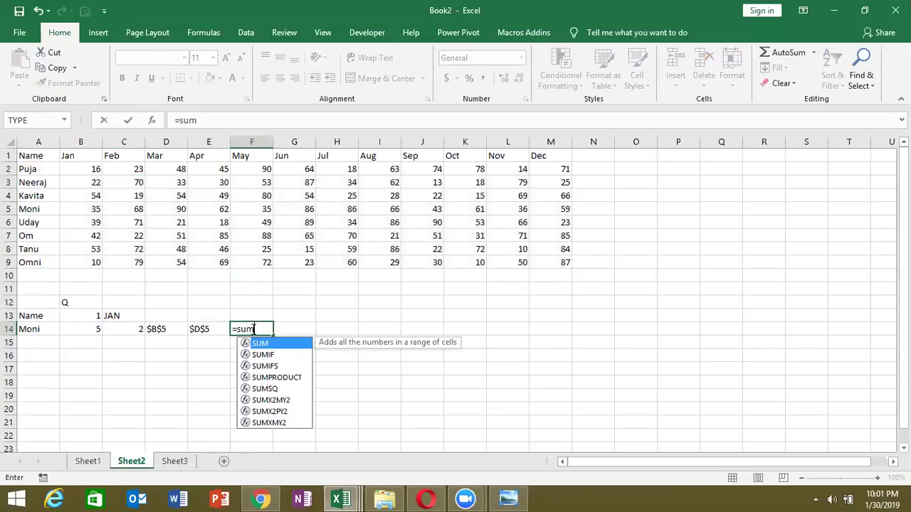
{"action": "key", "text": "Tab"}
{"action": "left_click", "coordinate": [92, 183]}
{"action": "left_click_drag", "start_coordinate": [93, 183], "coordinate": [200, 183]}
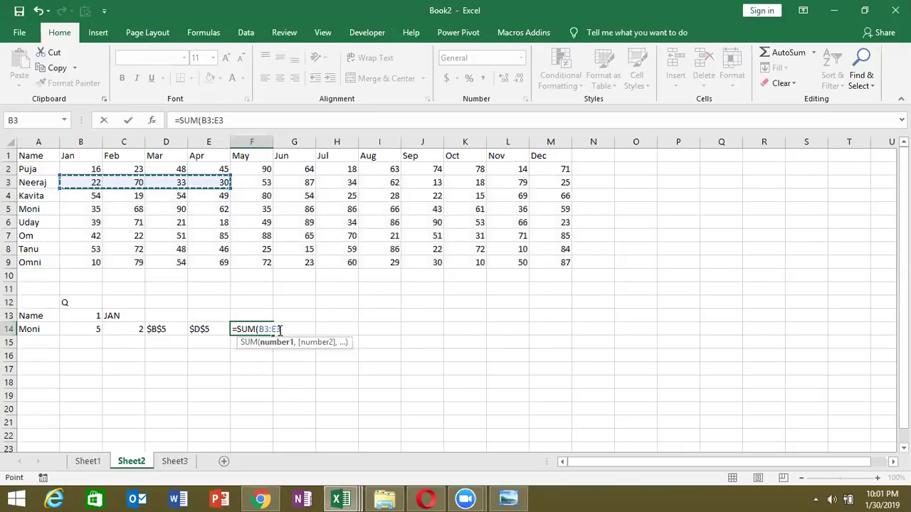
{"action": "key", "text": "Escape"}
{"action": "type", "text": "="}
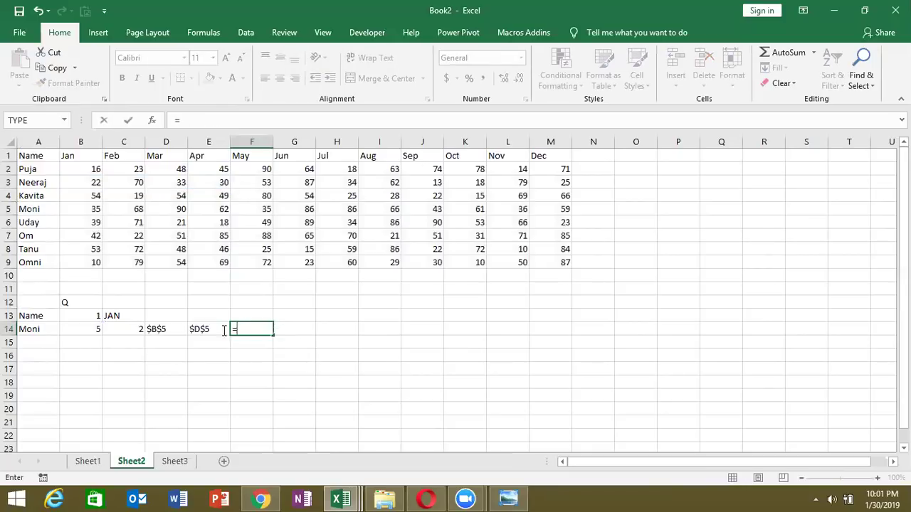
{"action": "left_click", "coordinate": [154, 329]}
{"action": "type", "text": "&\":\""}
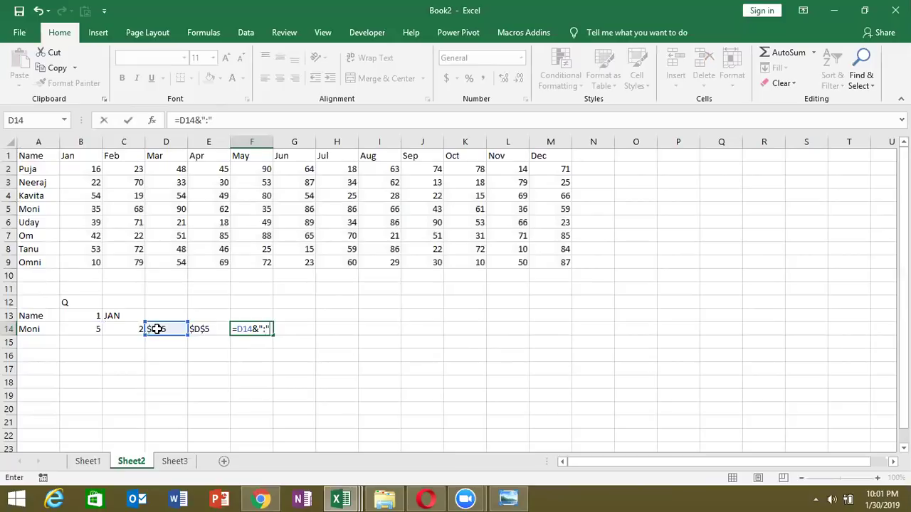
{"action": "type", "text": "&"}
{"action": "left_click", "coordinate": [204, 331]}
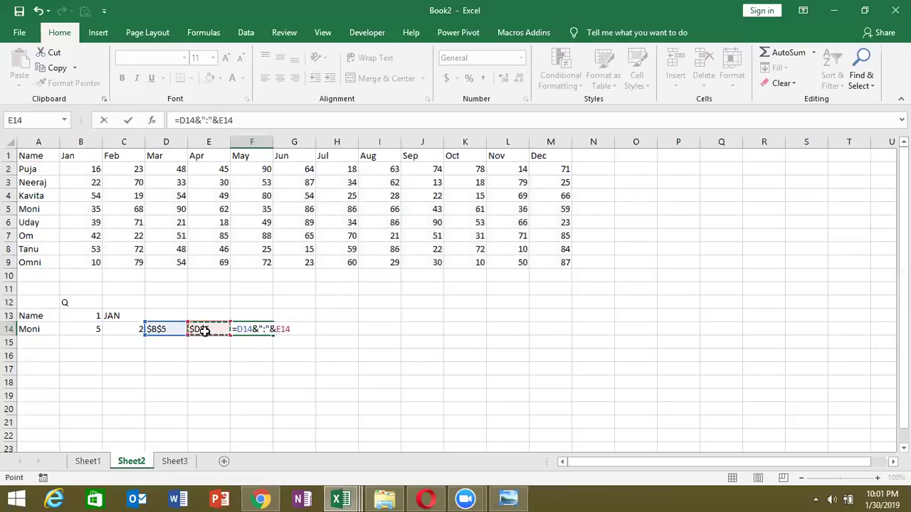
{"action": "key", "text": "Return"}
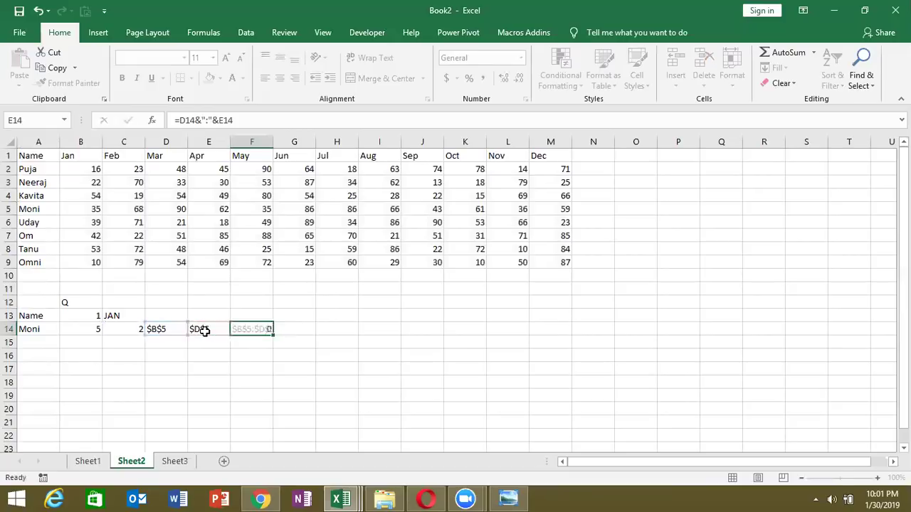
Step: Enter =SUM(F14) in G14 and compare its result with F14
{"action": "left_click", "coordinate": [288, 336]}
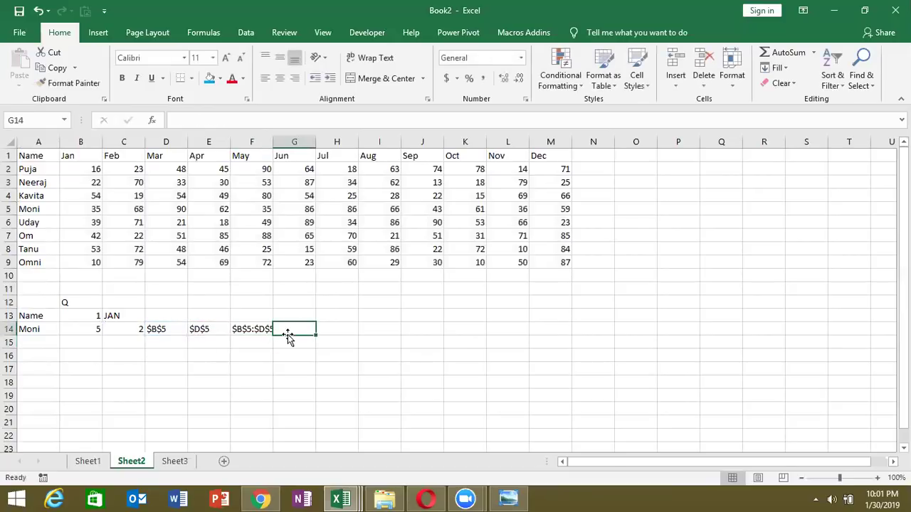
{"action": "type", "text": "=SUM("}
{"action": "key", "text": "Left"}
{"action": "key", "text": "Return"}
{"action": "left_click", "coordinate": [287, 335]}
{"action": "key", "text": "Left"}
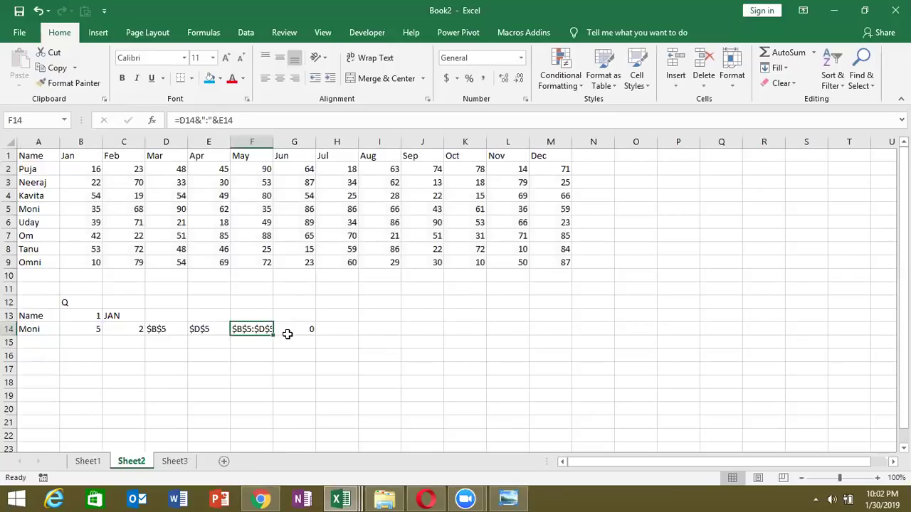
{"action": "left_click", "coordinate": [288, 335]}
Step: After checking Sheet1's example, change G14 to =SUM(INDIRECT(F14)), returning 193
{"action": "left_click", "coordinate": [84, 461]}
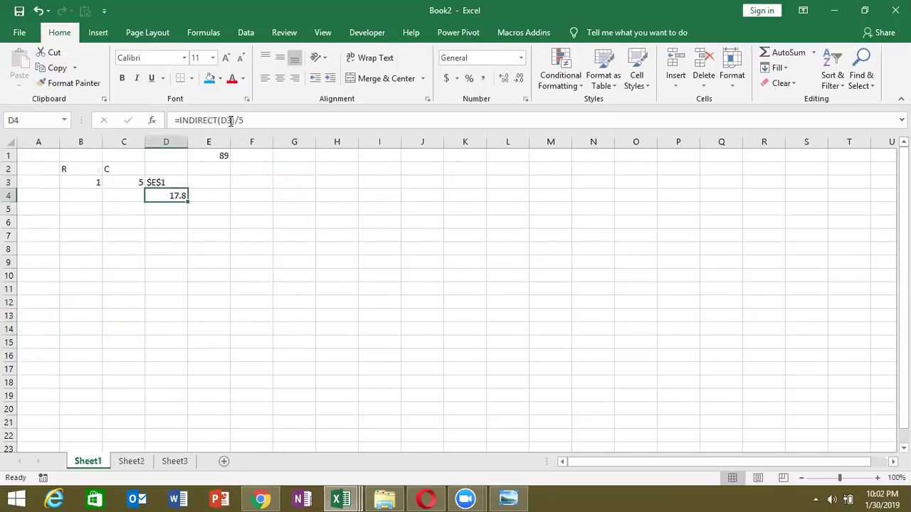
{"action": "left_click", "coordinate": [135, 462]}
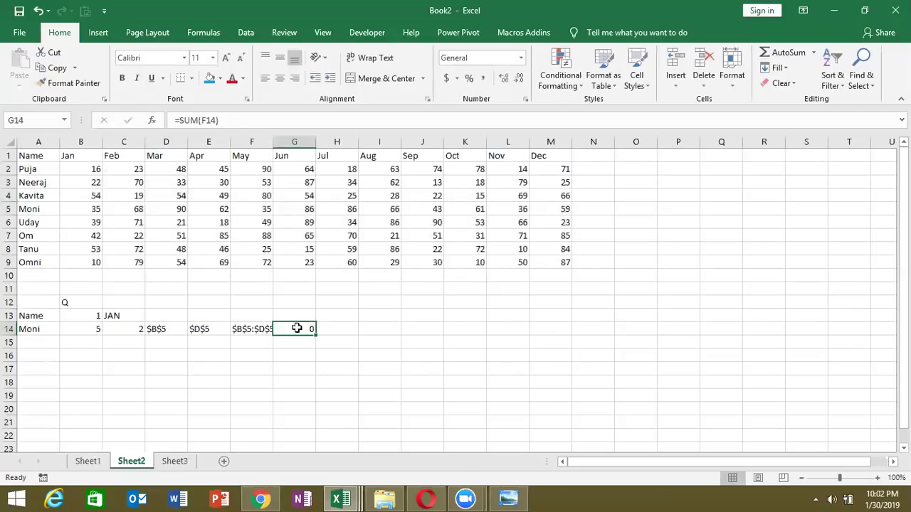
{"action": "double_click", "coordinate": [315, 328]}
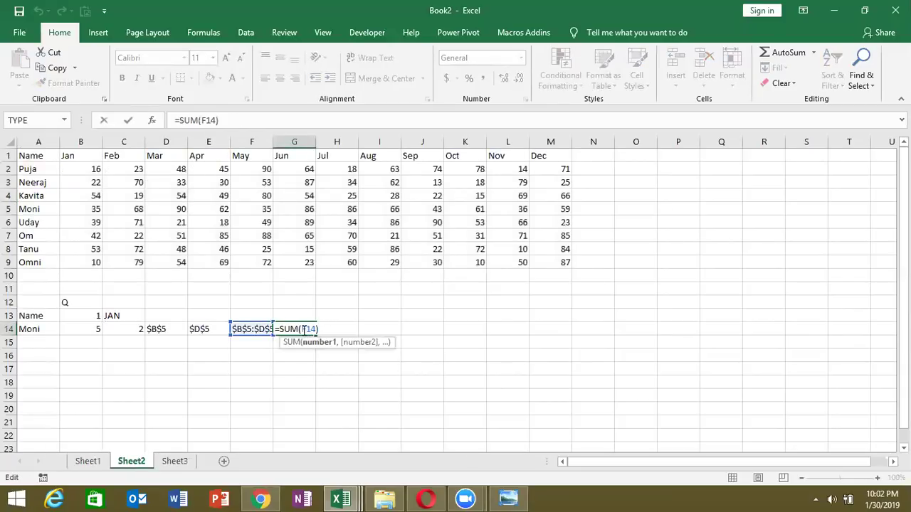
{"action": "type", "text": "Ind"}
{"action": "key", "text": "Down"}
{"action": "key", "text": "Tab"}
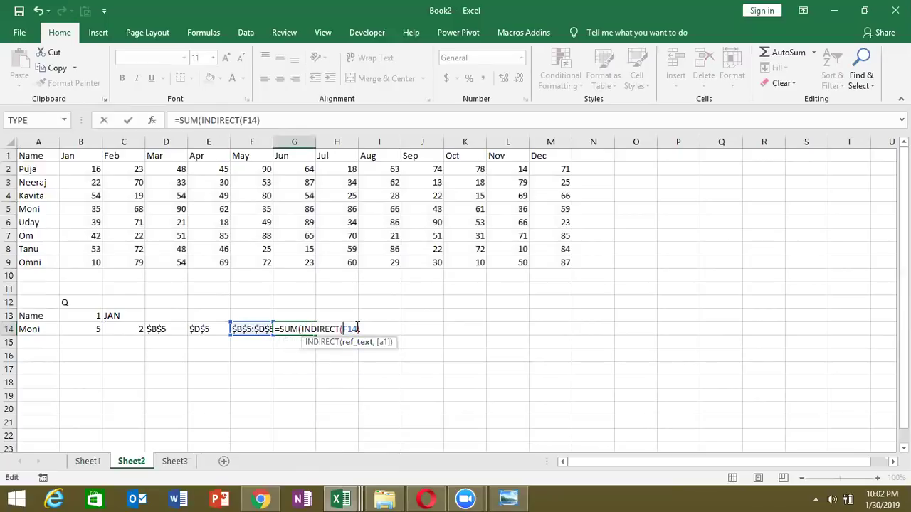
{"action": "type", "text": ")"}
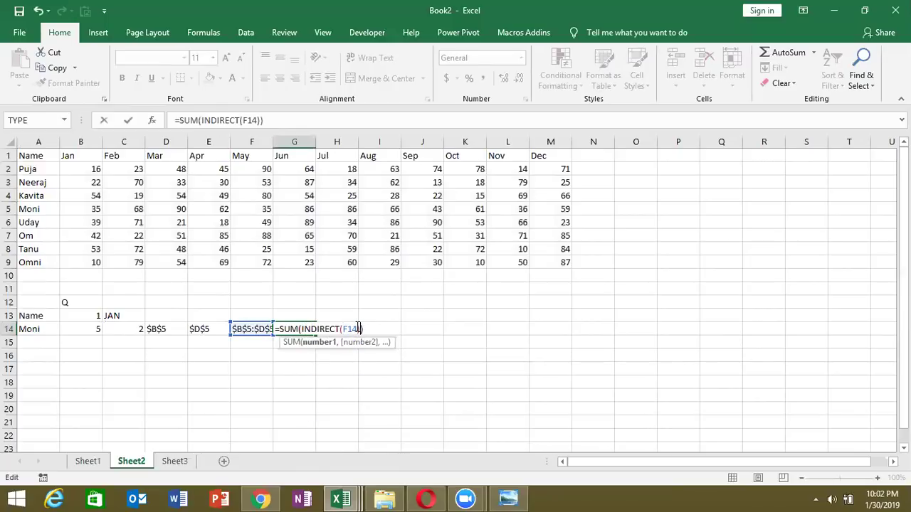
{"action": "key", "text": "Return"}
{"action": "key", "text": "Up"}
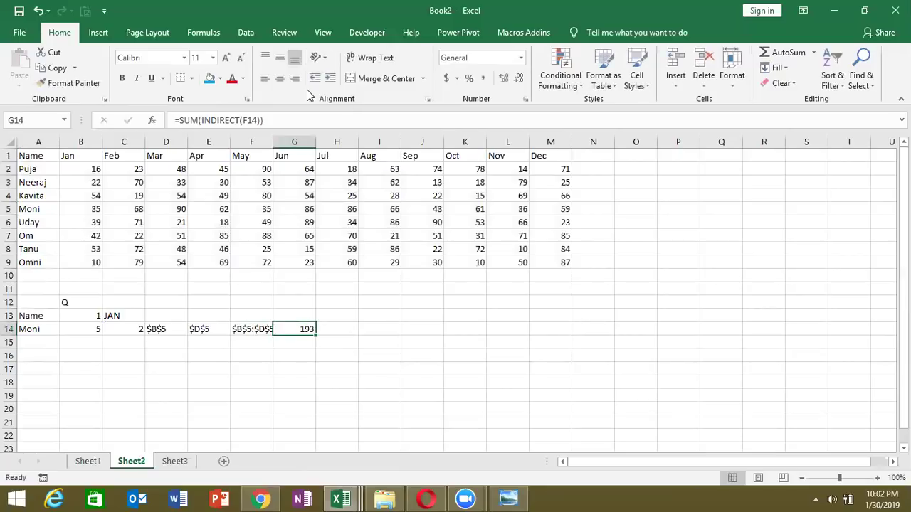
{"action": "left_click", "coordinate": [203, 32]}
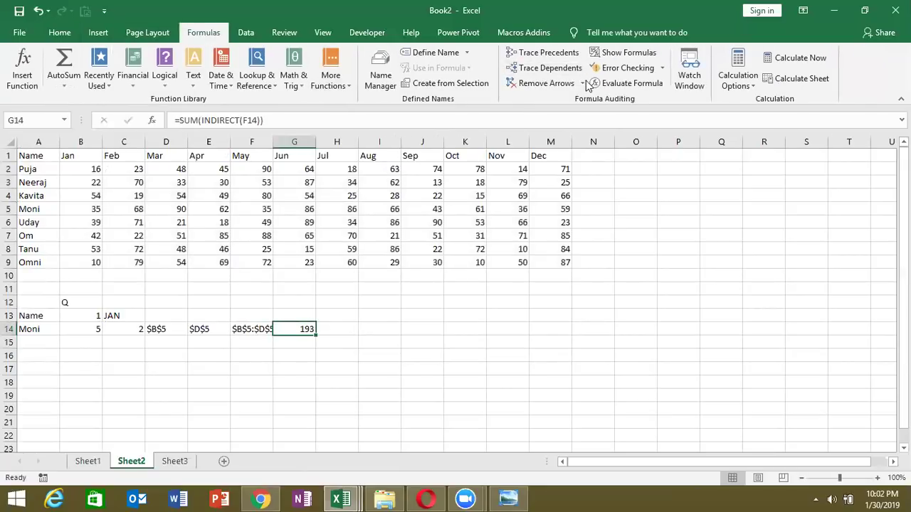
{"action": "left_click", "coordinate": [626, 84]}
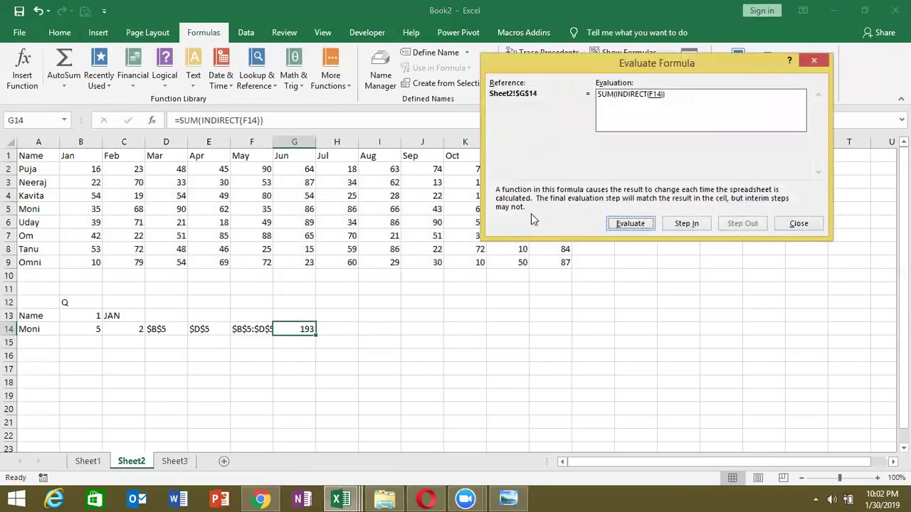
{"action": "left_click", "coordinate": [638, 225]}
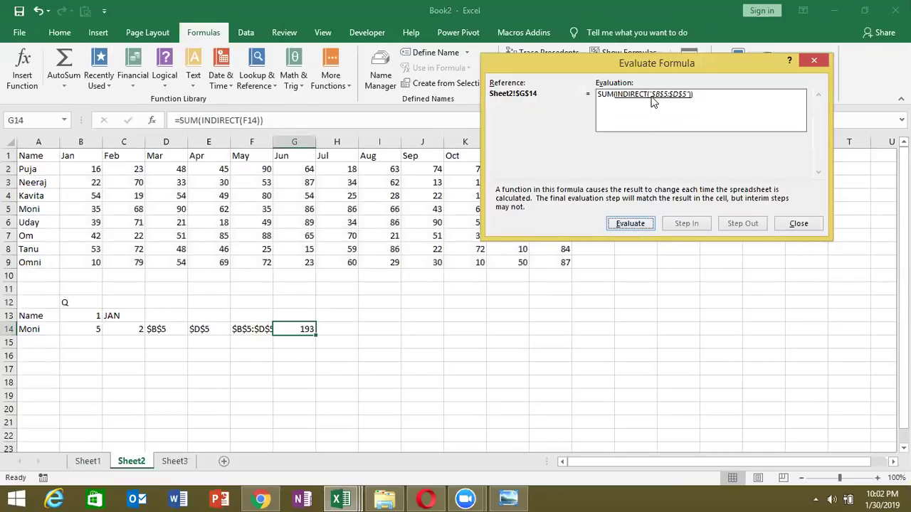
{"action": "left_click", "coordinate": [632, 225]}
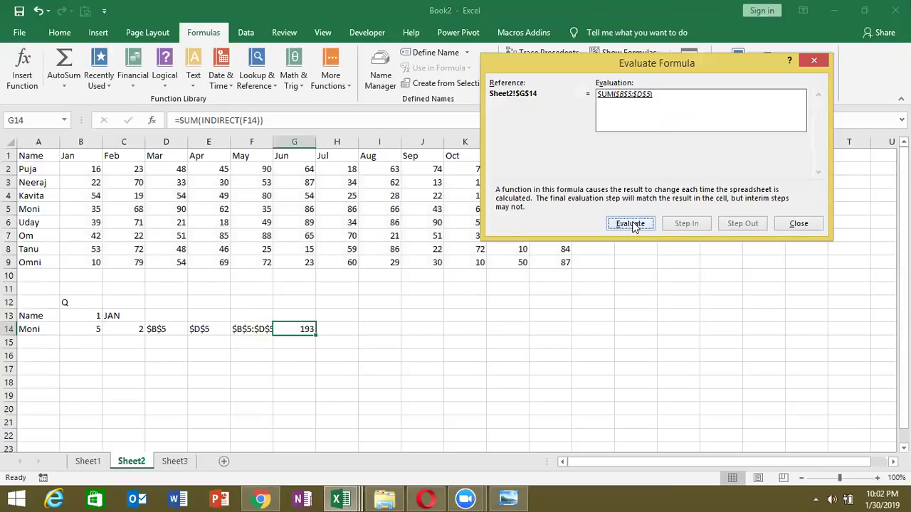
{"action": "left_click", "coordinate": [632, 225]}
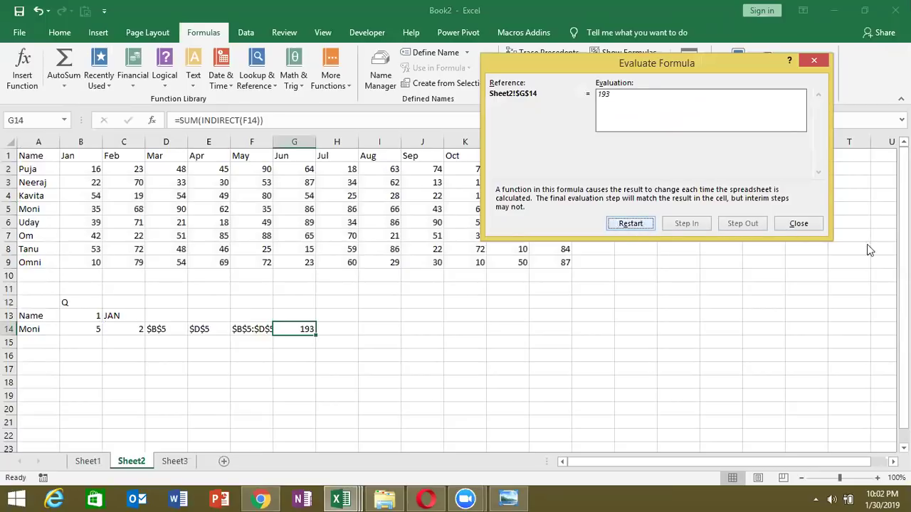
{"action": "left_click", "coordinate": [814, 225]}
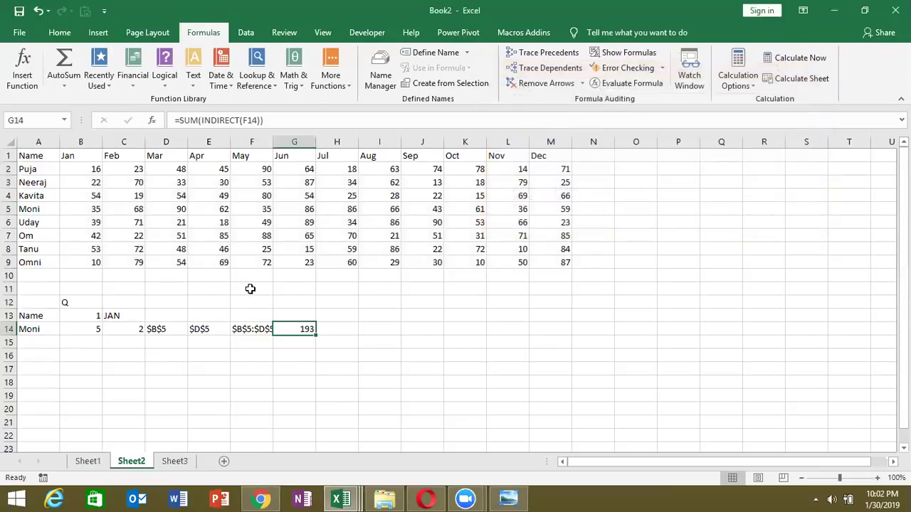
Step: Copy B14's MATCH formula and paste it over B14 inside D14's ADDRESS formula
{"action": "left_click_drag", "start_coordinate": [85, 329], "coordinate": [297, 335]}
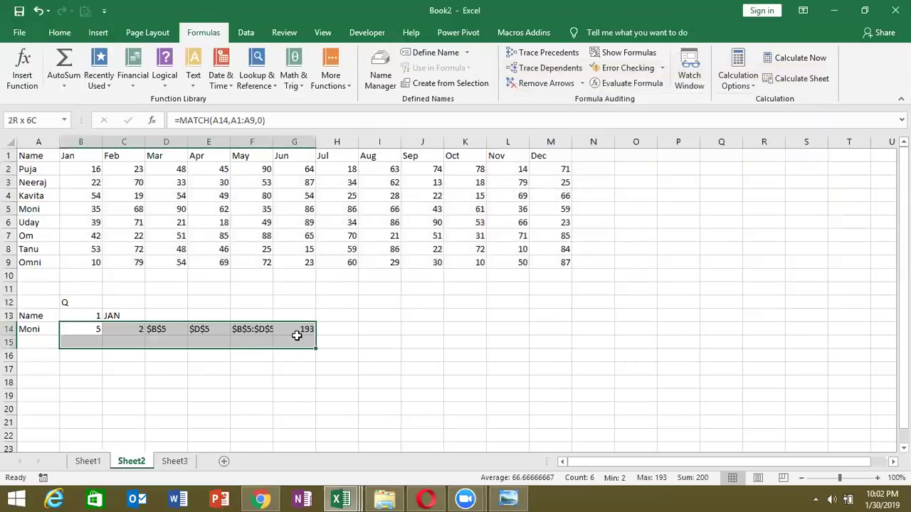
{"action": "left_click", "coordinate": [75, 328]}
{"action": "left_click", "coordinate": [108, 317]}
{"action": "left_click", "coordinate": [81, 329]}
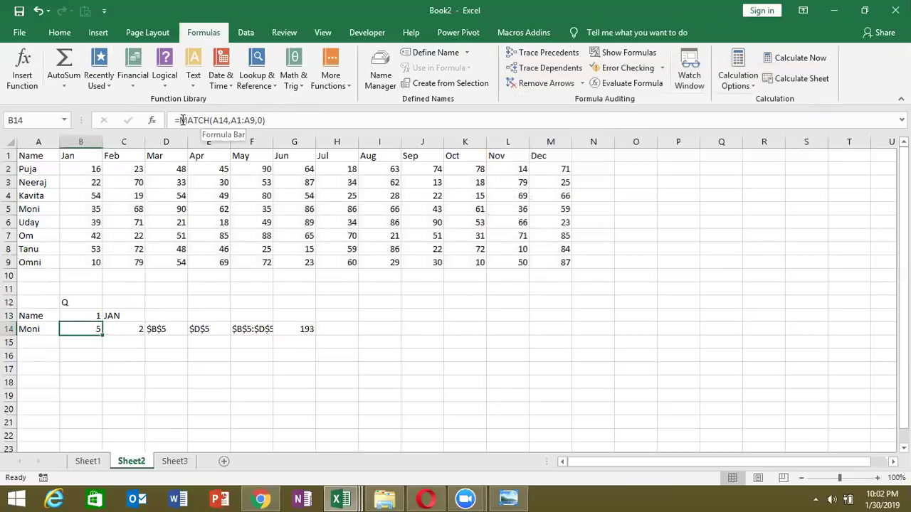
{"action": "left_click_drag", "start_coordinate": [180, 120], "coordinate": [275, 124]}
{"action": "key", "text": "ctrl+c"}
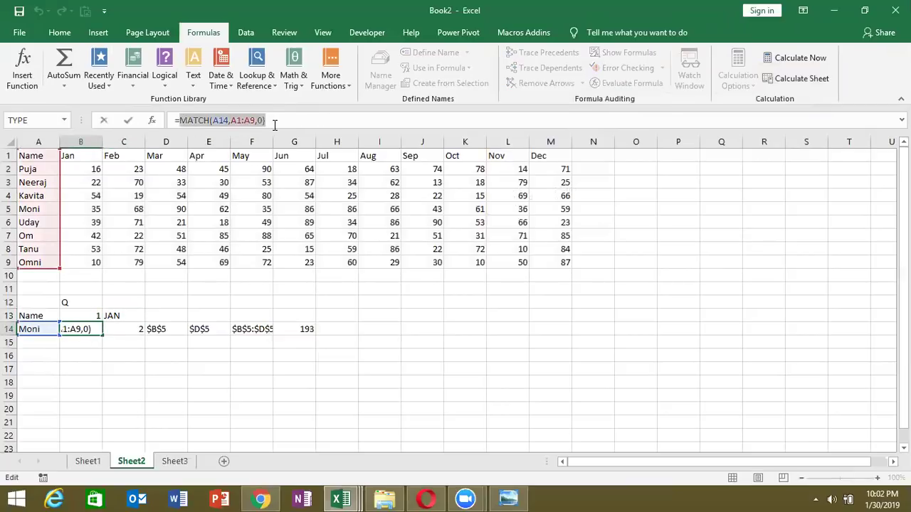
{"action": "key", "text": "Escape"}
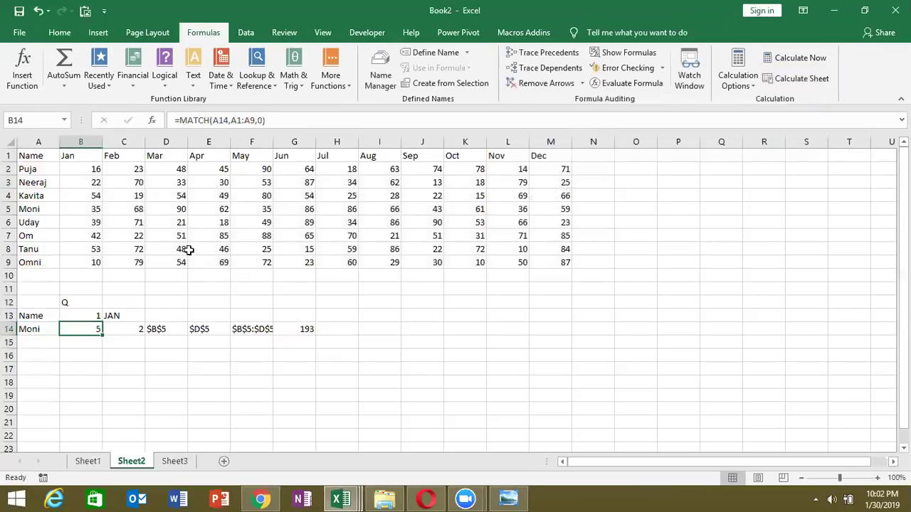
{"action": "left_click", "coordinate": [162, 326]}
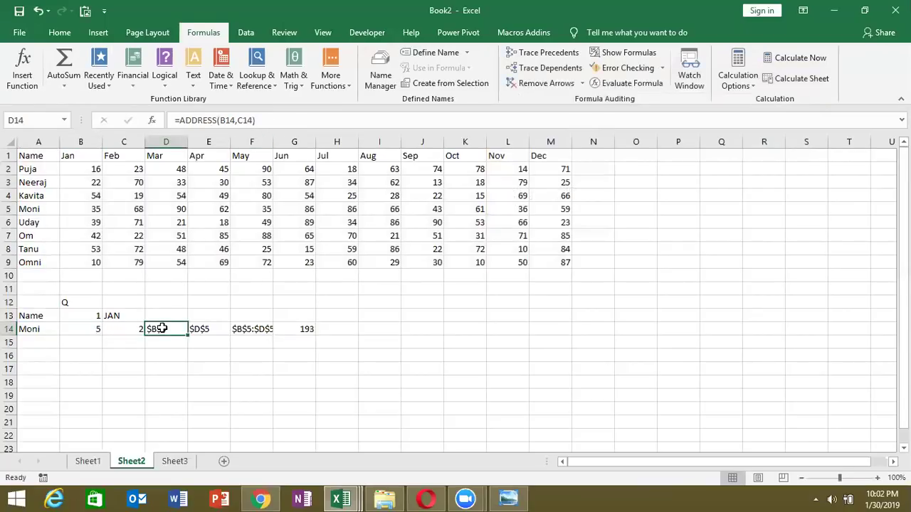
{"action": "double_click", "coordinate": [228, 121]}
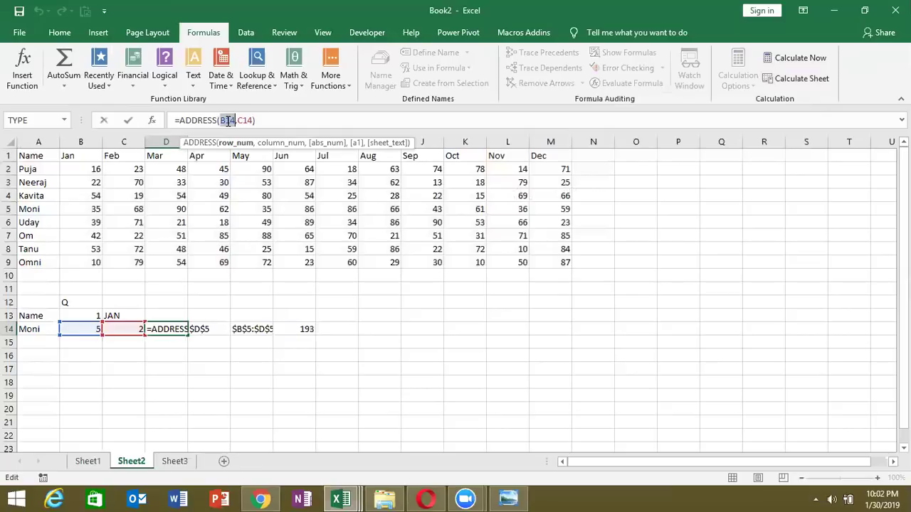
{"action": "key", "text": "ctrl+v"}
{"action": "key", "text": "Return"}
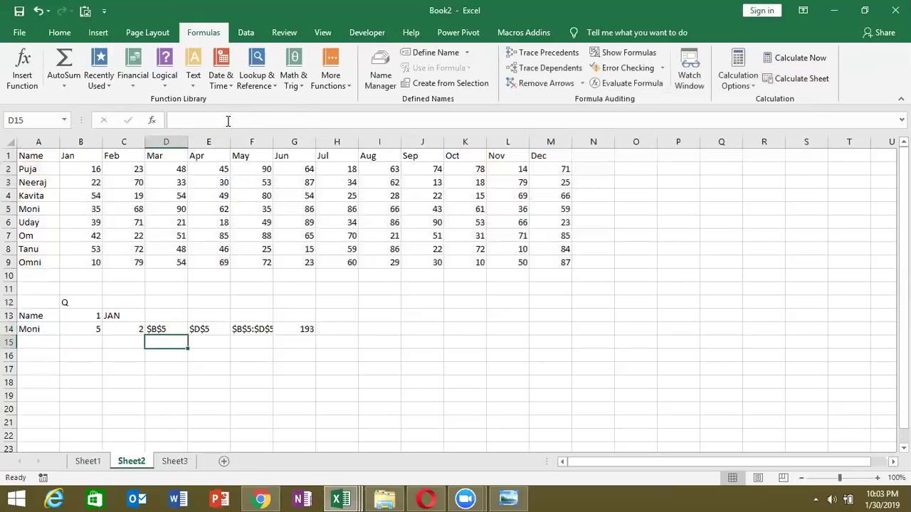
Step: Replace C14 in D14's formula with C13's CHOOSE list, causing #VALUE!, then undo
{"action": "key", "text": "Up"}
{"action": "key", "text": "Up"}
{"action": "key", "text": "Left"}
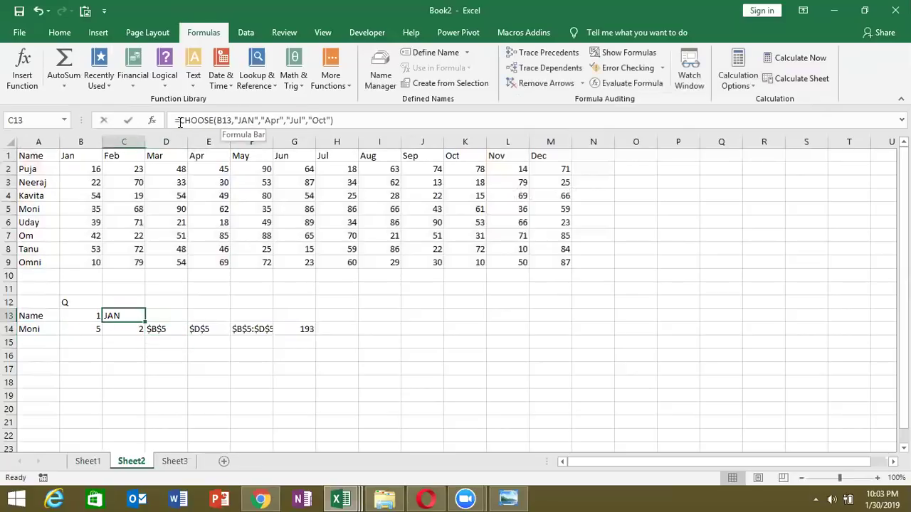
{"action": "left_click_drag", "start_coordinate": [180, 120], "coordinate": [349, 132]}
{"action": "key", "text": "ctrl+c"}
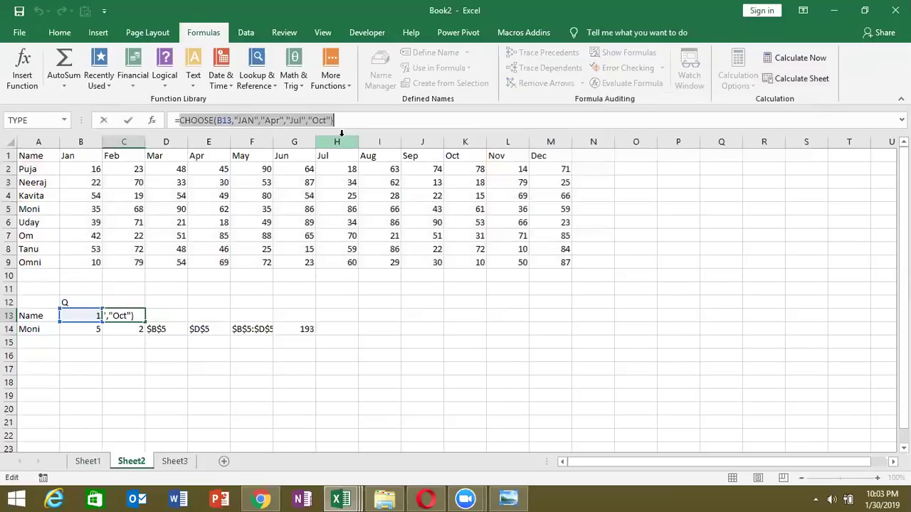
{"action": "key", "text": "Escape"}
{"action": "left_click", "coordinate": [160, 328]}
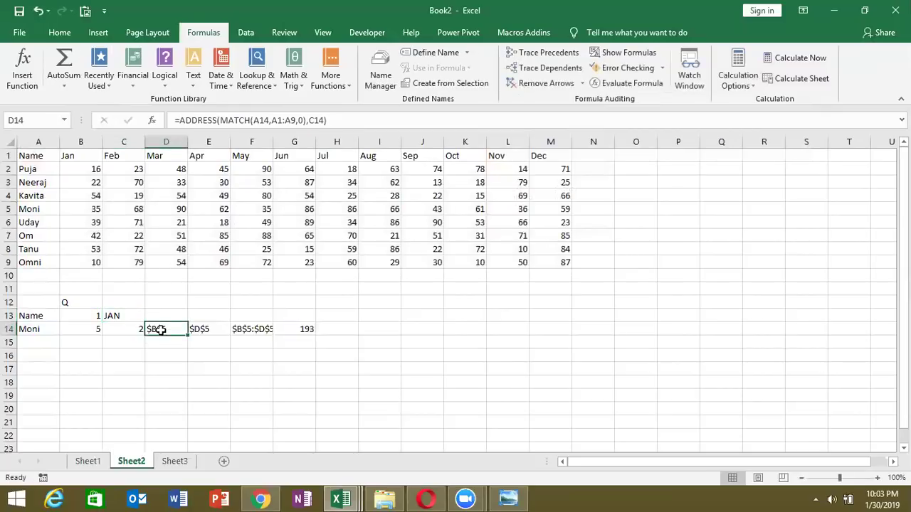
{"action": "double_click", "coordinate": [322, 121]}
{"action": "key", "text": "ctrl+v"}
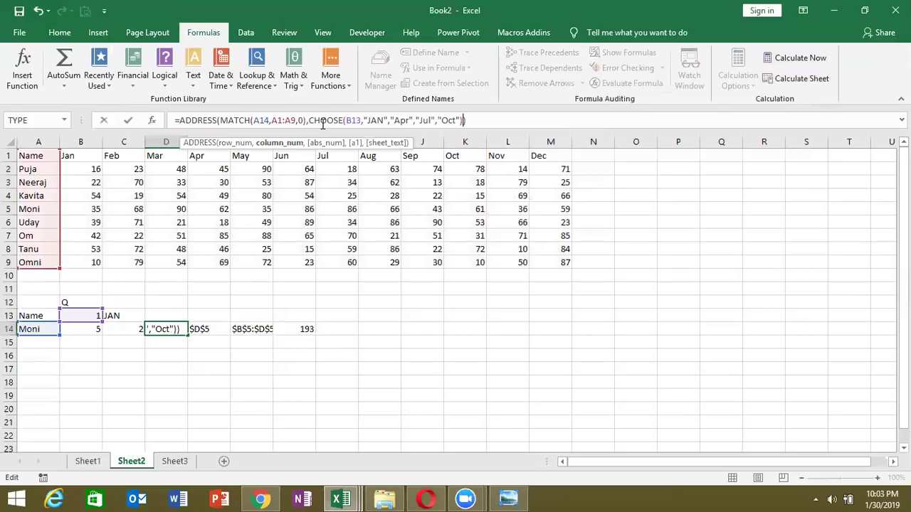
{"action": "key", "text": "Return"}
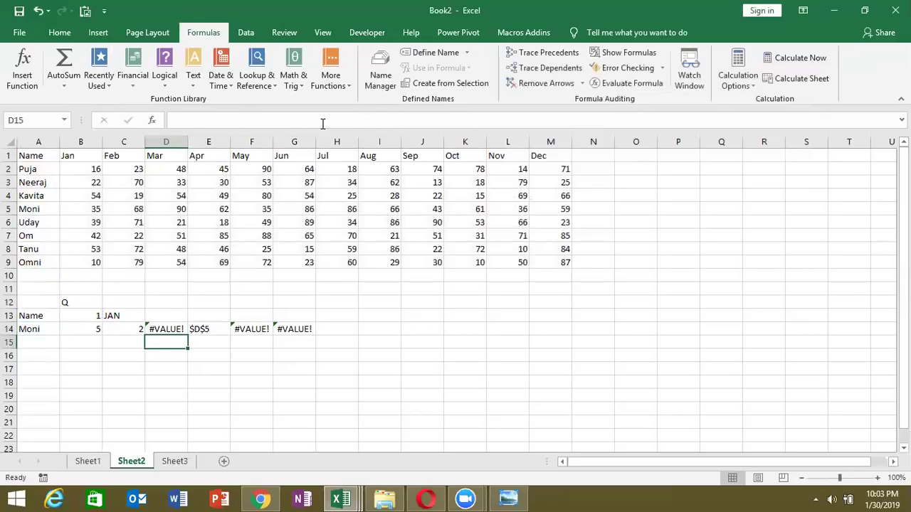
{"action": "key", "text": "ctrl+z"}
Step: Leave D14 unchanged and replace C13 in C14's MATCH with the CHOOSE month list, still returning 2
{"action": "double_click", "coordinate": [318, 120]}
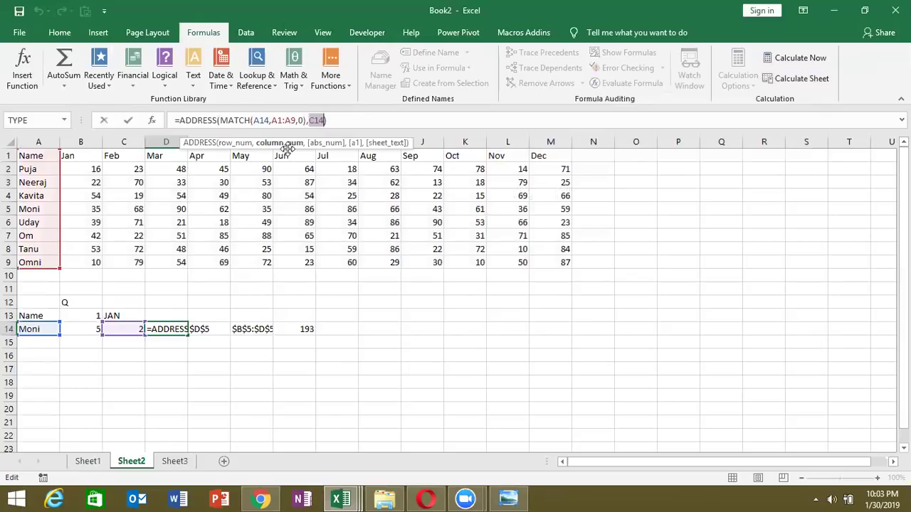
{"action": "key", "text": "ctrl+Return"}
{"action": "key", "text": "Left"}
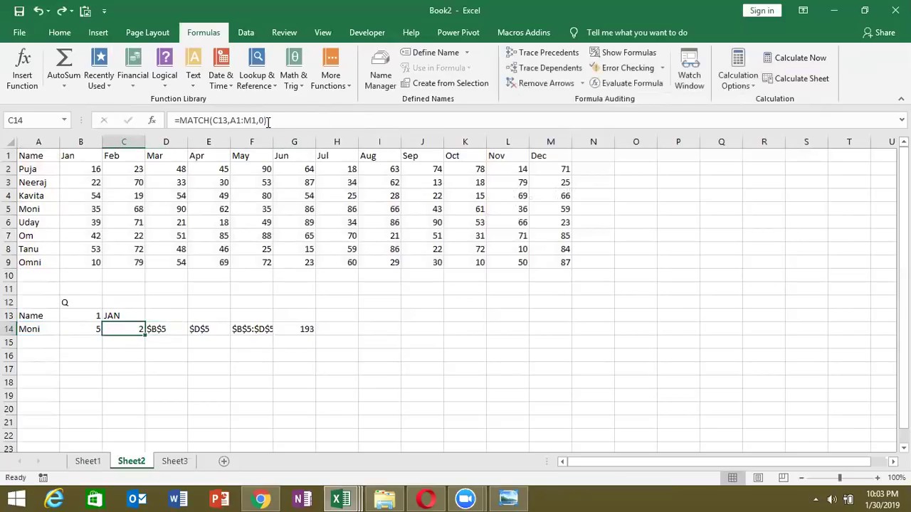
{"action": "double_click", "coordinate": [221, 120]}
{"action": "key", "text": "ctrl+v"}
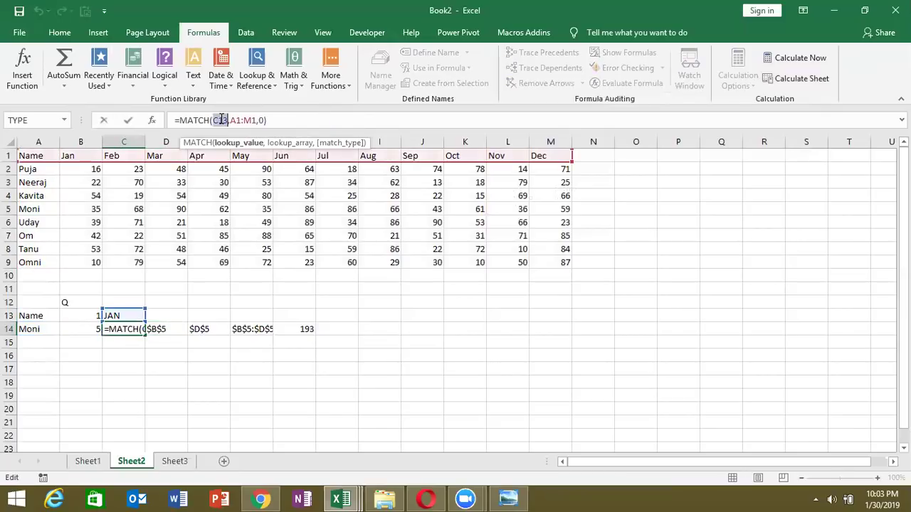
{"action": "key", "text": "Return"}
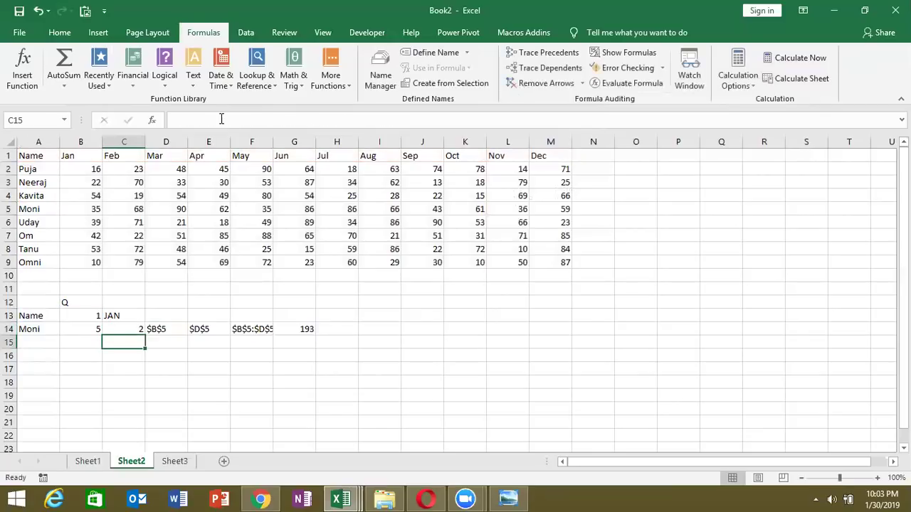
{"action": "key", "text": "Up"}
Step: Copy C14's full MATCH formula text and move to D14
{"action": "left_click", "coordinate": [180, 121]}
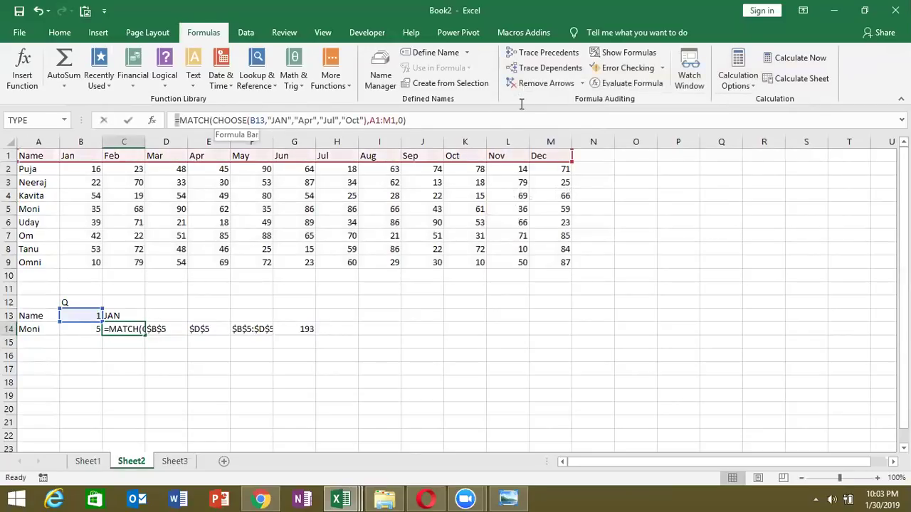
{"action": "key", "text": "ctrl+a"}
{"action": "key", "text": "ctrl+c"}
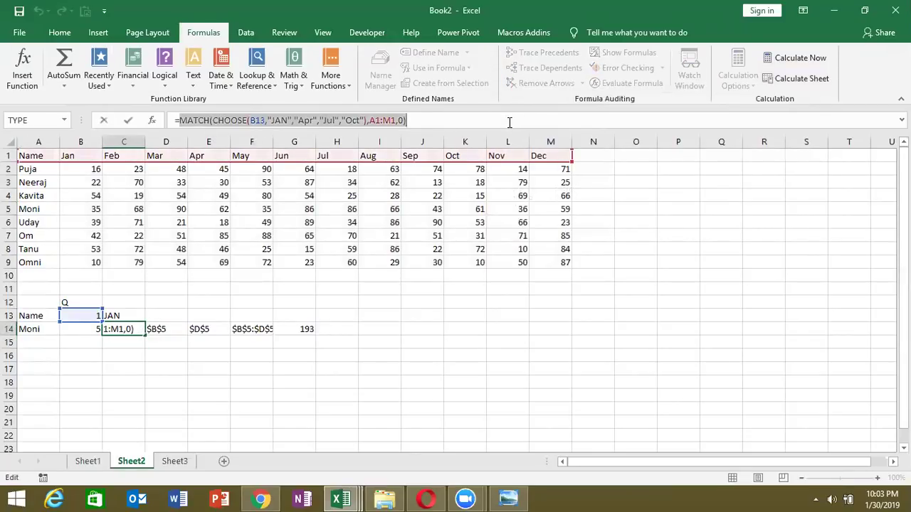
{"action": "key", "text": "Escape"}
{"action": "key", "text": "Down"}
{"action": "key", "text": "Right"}
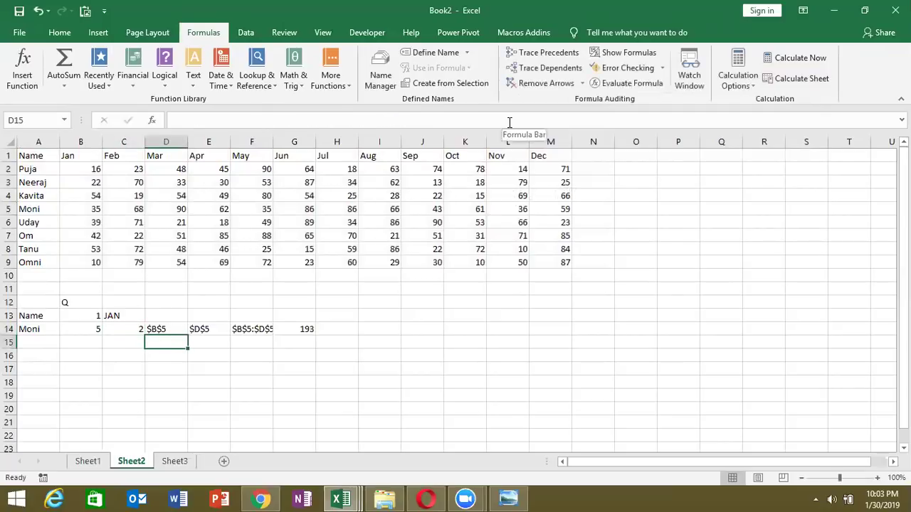
{"action": "key", "text": "Up"}
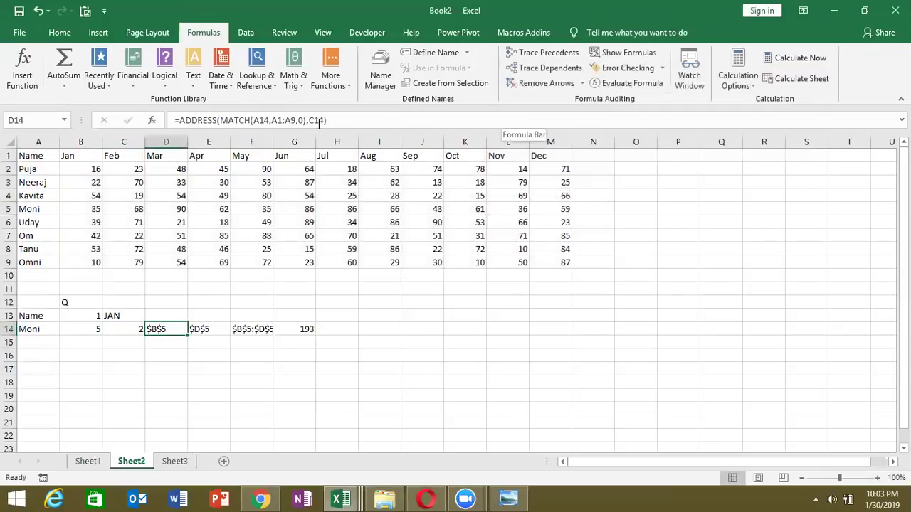
Step: Paste the month MATCH lookup over C14 in both D14's and E14's ADDRESS formulas
{"action": "double_click", "coordinate": [318, 120]}
{"action": "key", "text": "ctrl+v"}
{"action": "key", "text": "ctrl+Return"}
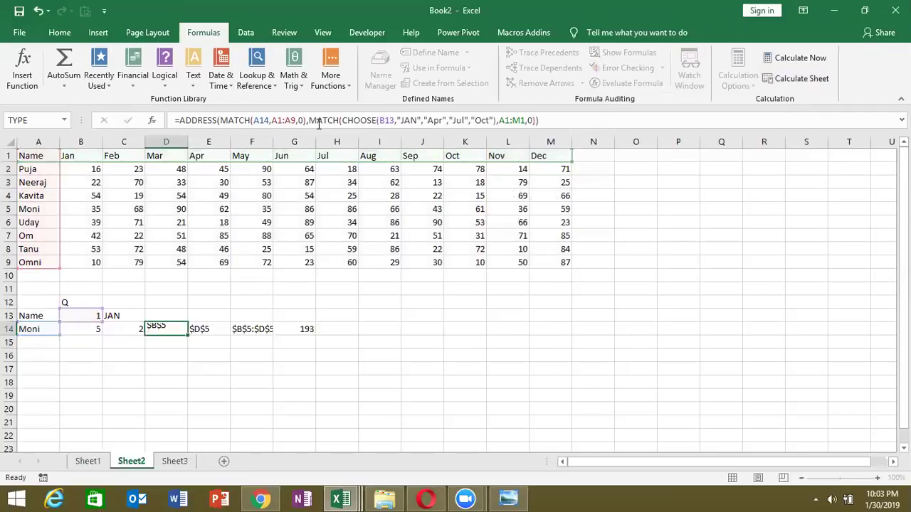
{"action": "key", "text": "Right"}
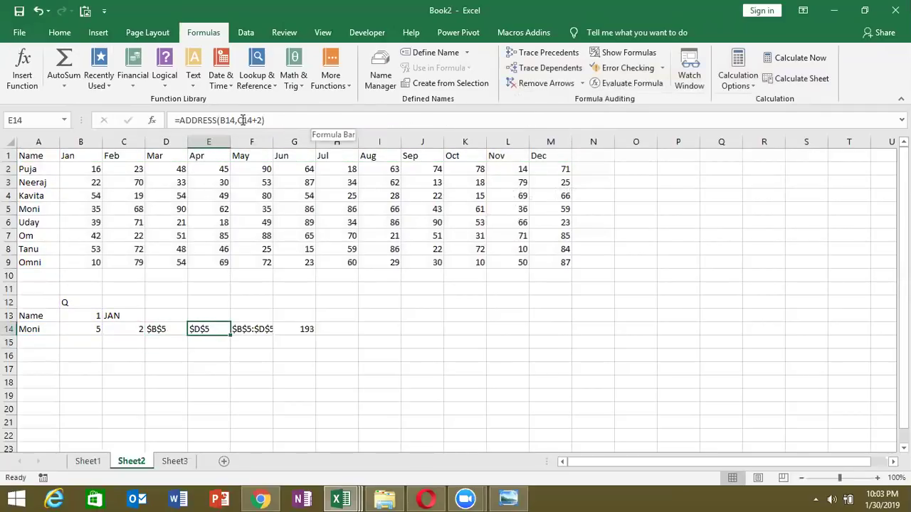
{"action": "double_click", "coordinate": [243, 120]}
{"action": "key", "text": "ctrl+v"}
{"action": "key", "text": "Return"}
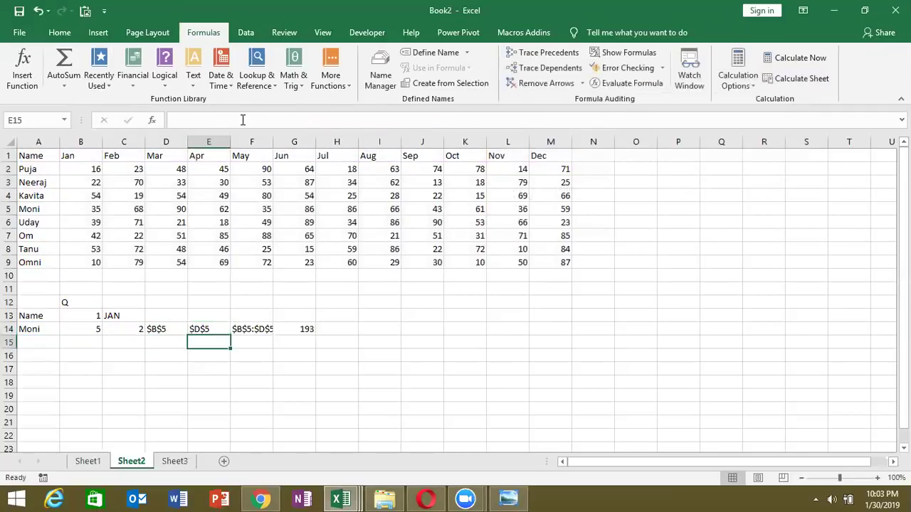
Step: Copy B14's row MATCH formula and paste it over the B14 reference in E14's ADDRESS formula
{"action": "key", "text": "Up"}
{"action": "key", "text": "Left"}
{"action": "key", "text": "Left"}
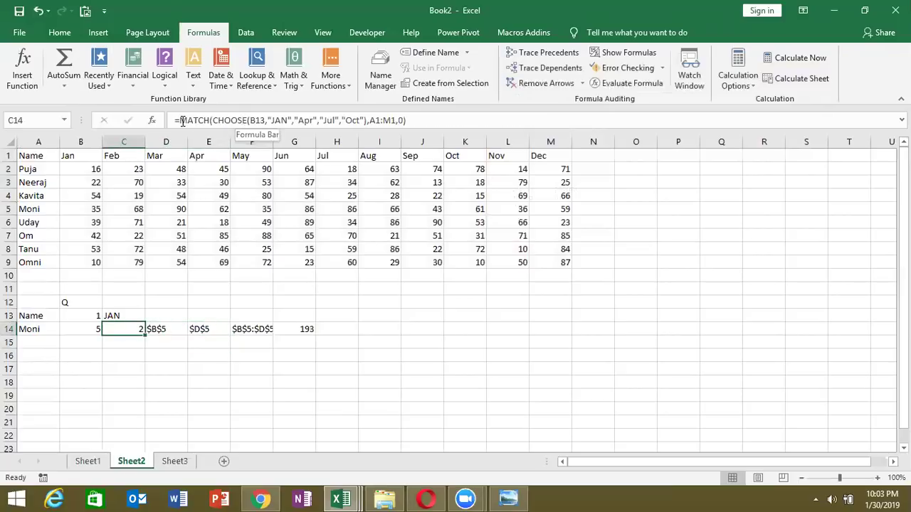
{"action": "key", "text": "Left"}
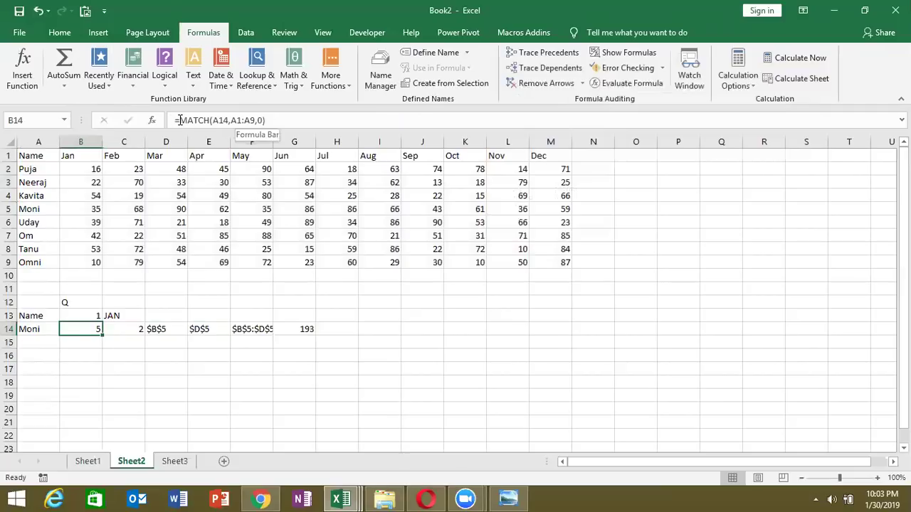
{"action": "key", "text": "F2"}
{"action": "key", "text": "shift+Home"}
{"action": "key", "text": "ctrl+c"}
{"action": "key", "text": "F2"}
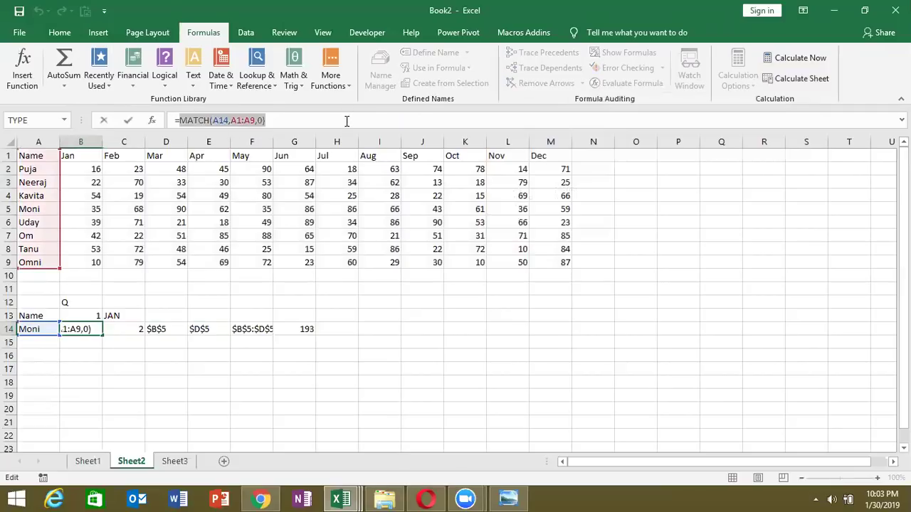
{"action": "key", "text": "Escape"}
{"action": "key", "text": "Right"}
{"action": "key", "text": "Right"}
{"action": "key", "text": "Right"}
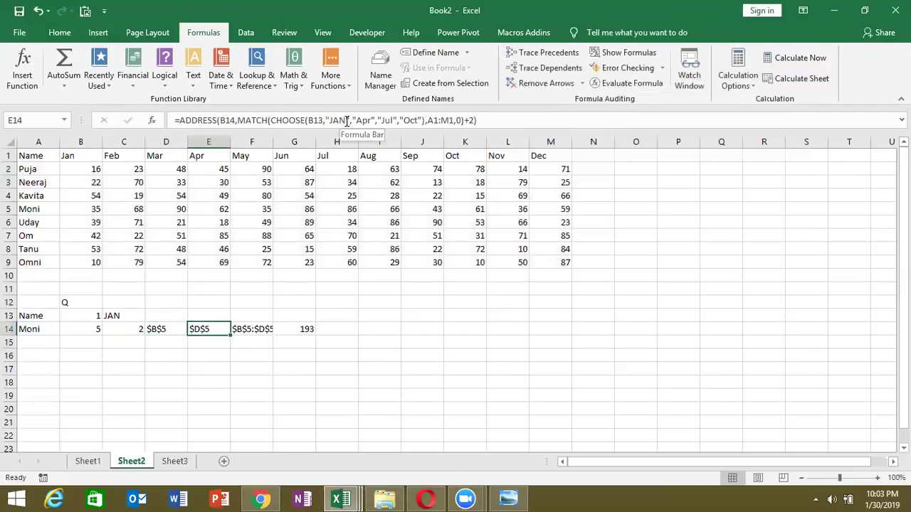
{"action": "double_click", "coordinate": [227, 122]}
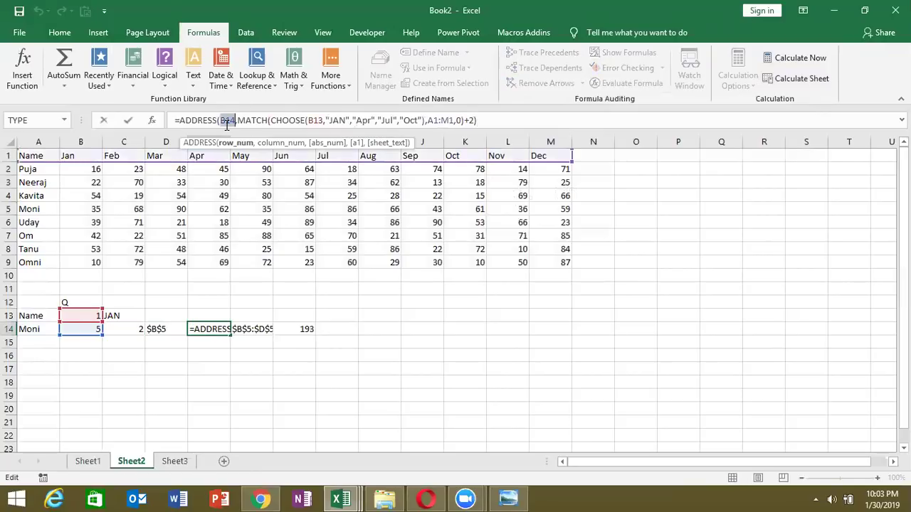
{"action": "key", "text": "ctrl+v"}
{"action": "key", "text": "Return"}
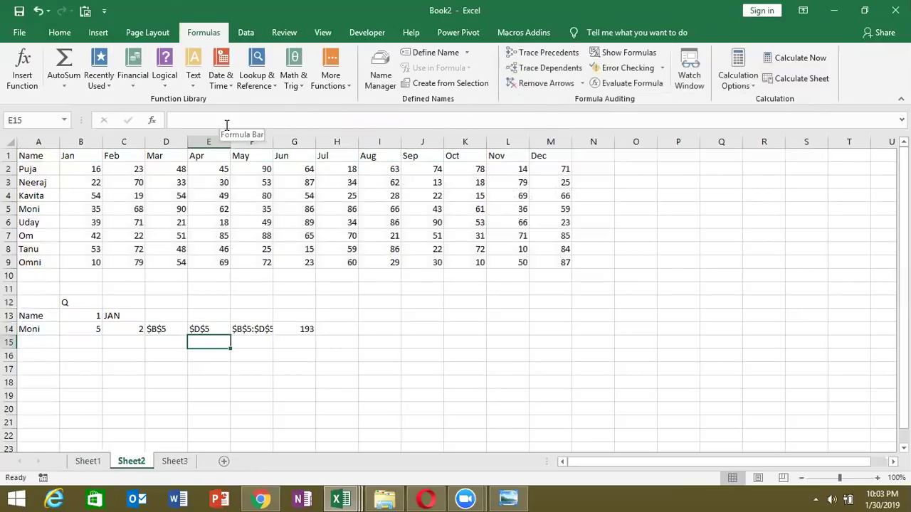
Step: Copy D14's complete nested ADDRESS formula text
{"action": "key", "text": "Up"}
{"action": "key", "text": "Left"}
{"action": "left_click_drag", "start_coordinate": [176, 120], "coordinate": [542, 122]}
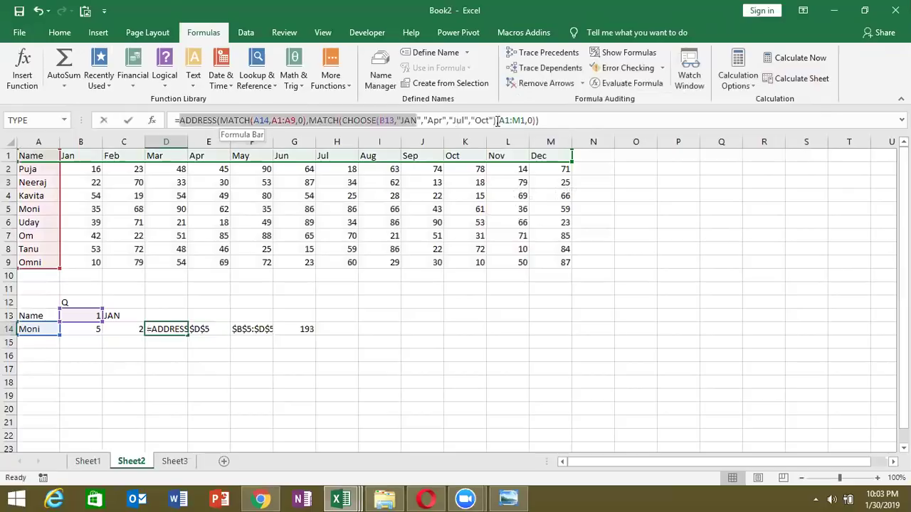
{"action": "key", "text": "ctrl+c"}
{"action": "key", "text": "Escape"}
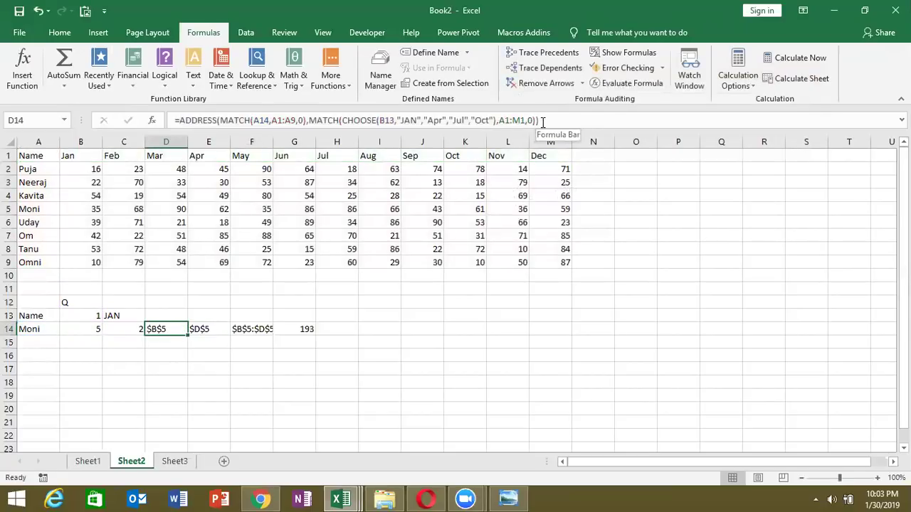
{"action": "key", "text": "Right"}
{"action": "key", "text": "Right"}
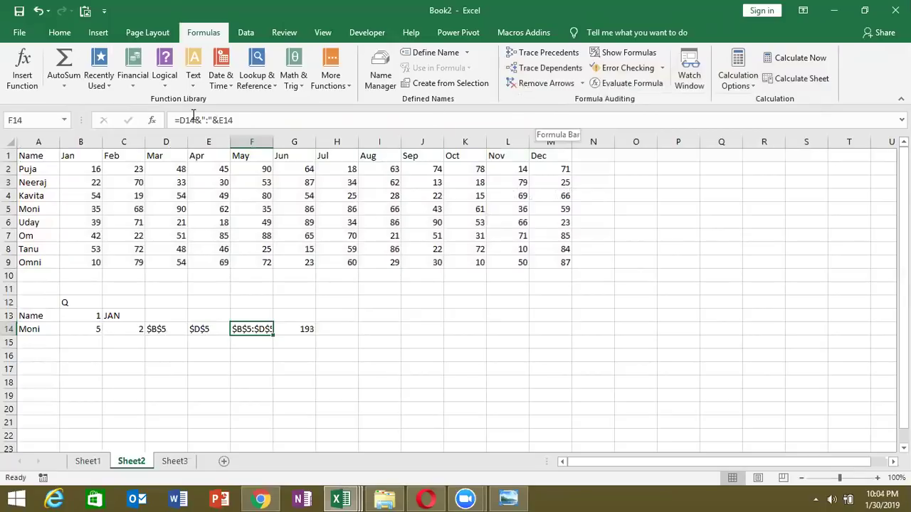
Step: Replace the D14 and E14 references in F14's formula with their full ADDRESS formulas
{"action": "double_click", "coordinate": [187, 119]}
{"action": "key", "text": "ctrl+v"}
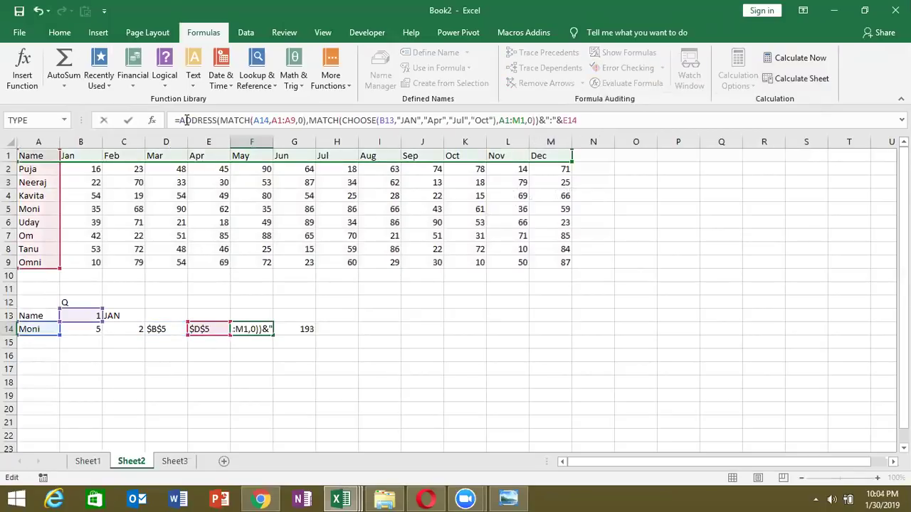
{"action": "key", "text": "Return"}
{"action": "key", "text": "Up"}
{"action": "key", "text": "Left"}
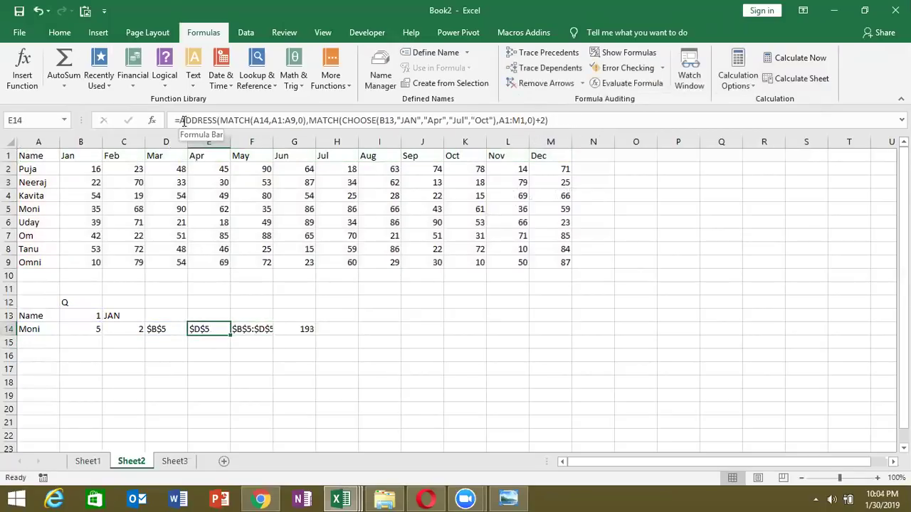
{"action": "left_click_drag", "start_coordinate": [183, 121], "coordinate": [537, 158]}
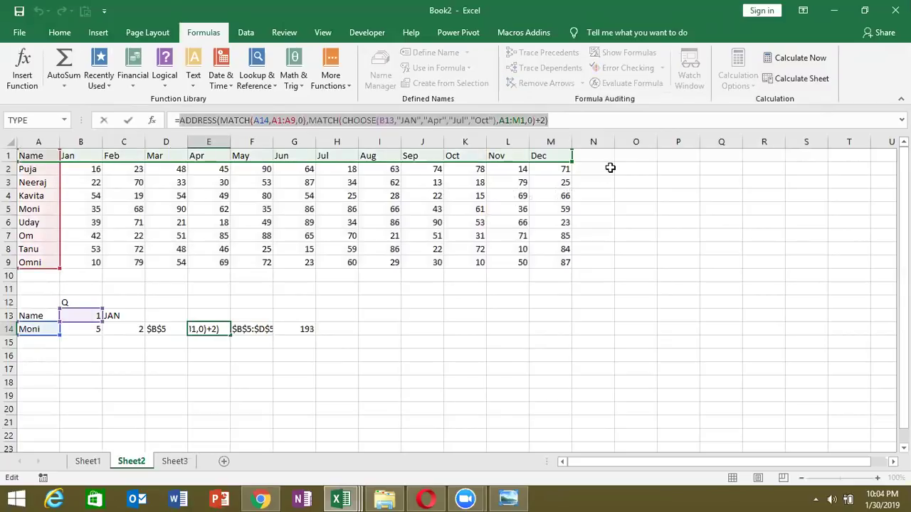
{"action": "key", "text": "Escape"}
{"action": "key", "text": "Right"}
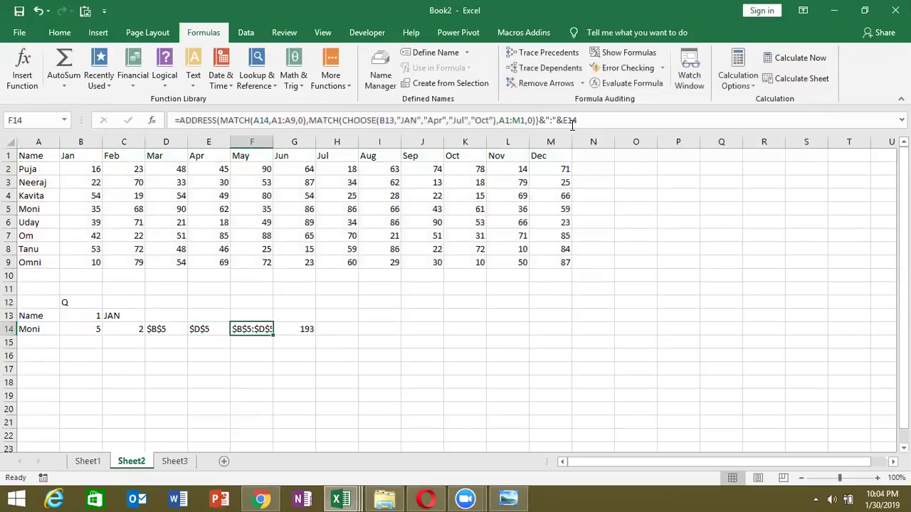
{"action": "double_click", "coordinate": [570, 121]}
{"action": "key", "text": "ctrl+v"}
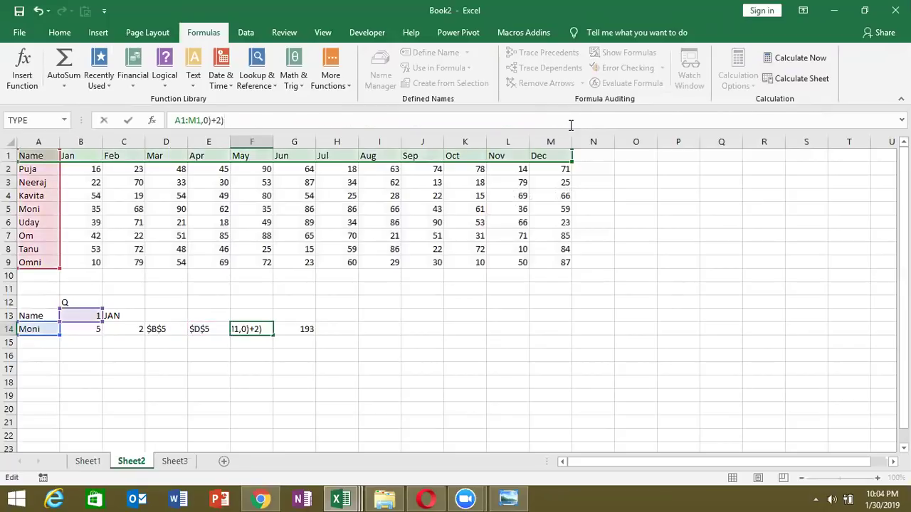
{"action": "key", "text": "Return"}
Step: Copy F14's fully nested ADDRESS formula text without changing the cell
{"action": "key", "text": "Up"}
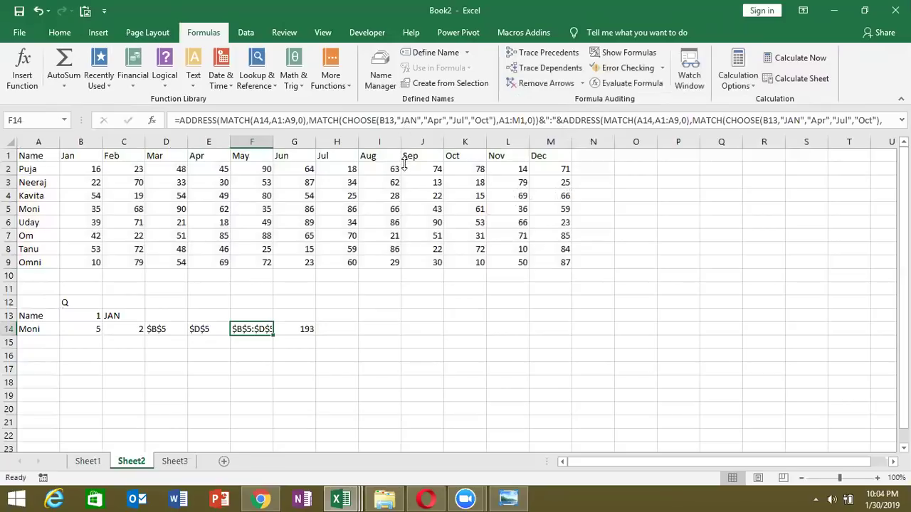
{"action": "double_click", "coordinate": [394, 120]}
{"action": "left_click", "coordinate": [393, 120]}
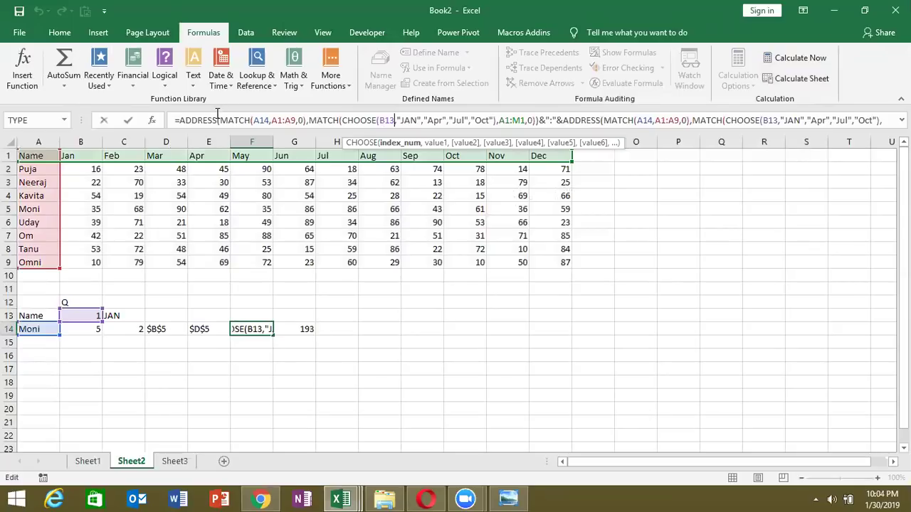
{"action": "left_click_drag", "start_coordinate": [180, 121], "coordinate": [239, 121]}
{"action": "key", "text": "shift+End"}
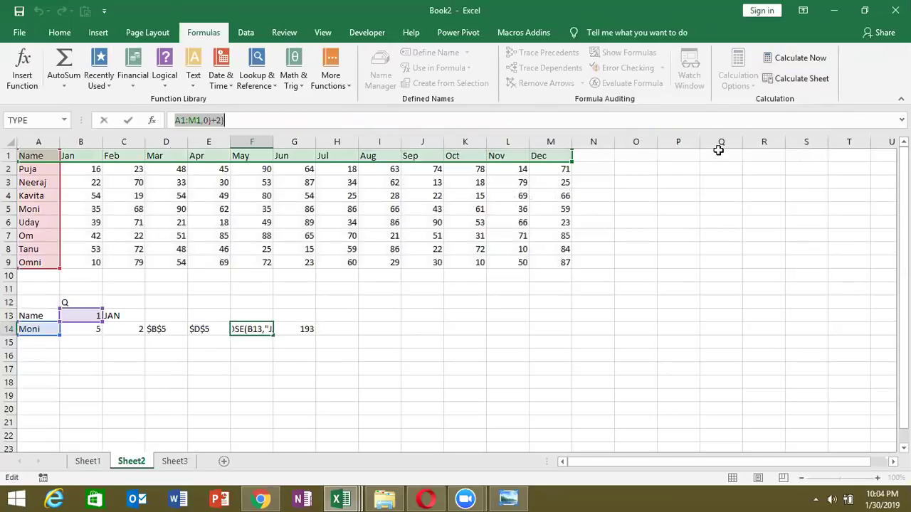
{"action": "key", "text": "Escape"}
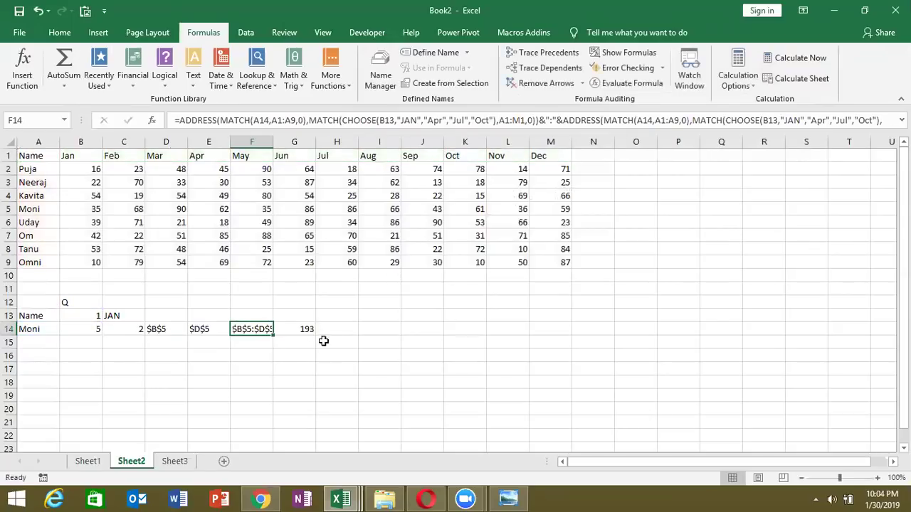
Step: Replace F14 in G14's =SUM(INDIRECT(F14)) with the nested ADDRESS formula, still totalling 193
{"action": "left_click", "coordinate": [308, 328]}
{"action": "double_click", "coordinate": [249, 119]}
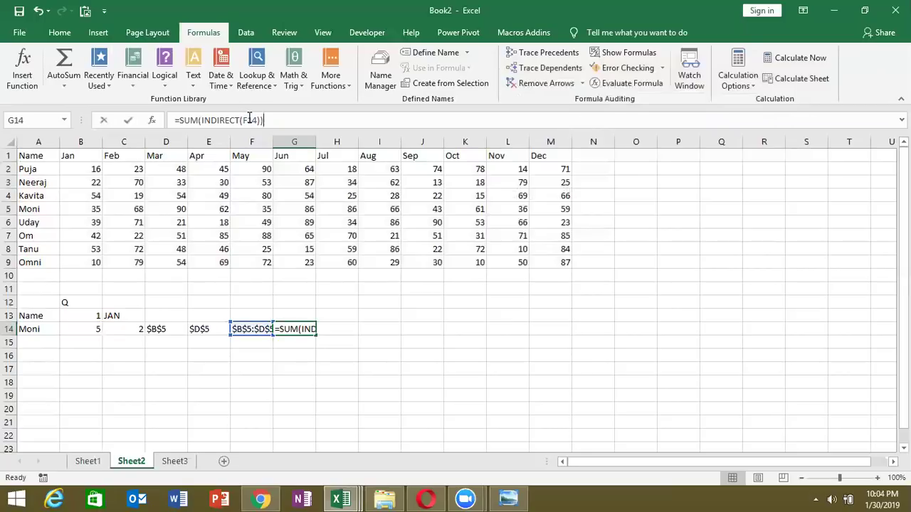
{"action": "key", "text": "ctrl+v"}
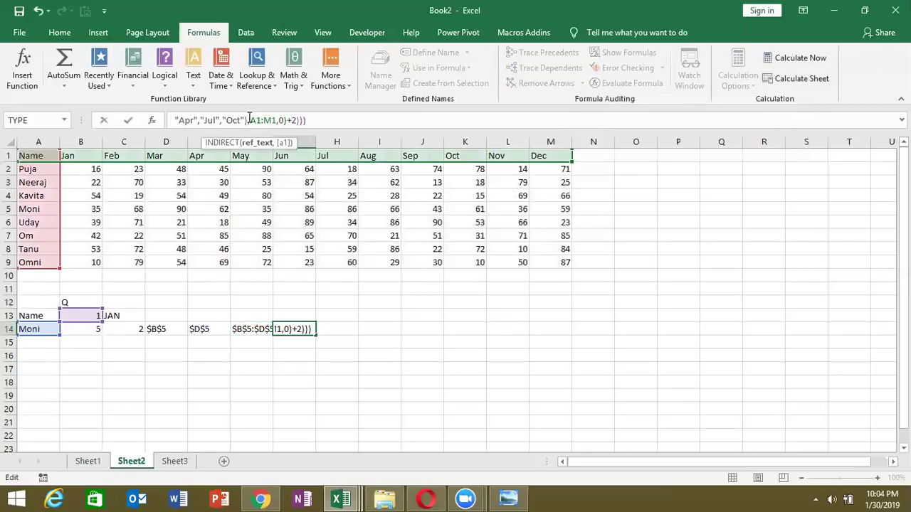
{"action": "key", "text": "Return"}
{"action": "key", "text": "Up"}
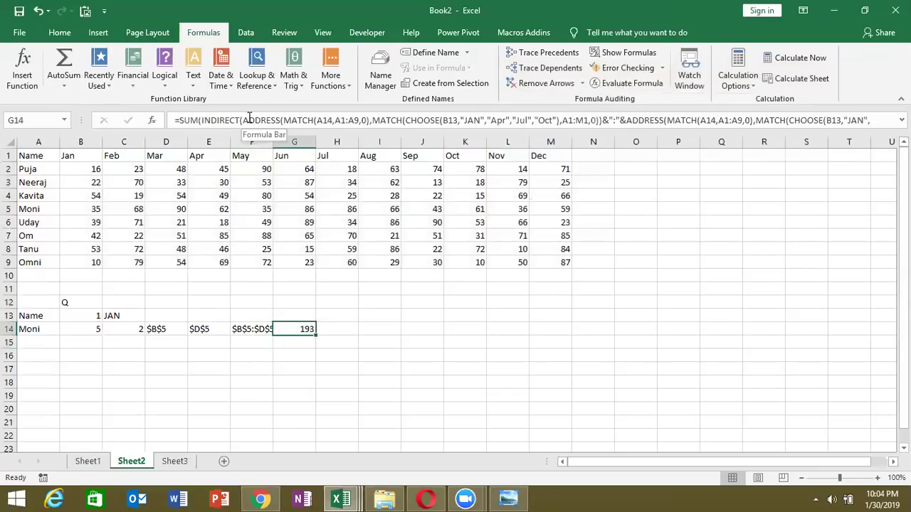
{"action": "key", "text": "Left"}
{"action": "key", "text": "Left"}
{"action": "key", "text": "Left"}
{"action": "key", "text": "Left"}
{"action": "key", "text": "Left"}
{"action": "key", "text": "shift+Right"}
{"action": "key", "text": "shift+Right"}
Step: Move the helper cells B14:F14 down to D15:H15
{"action": "key", "text": "shift+Right"}
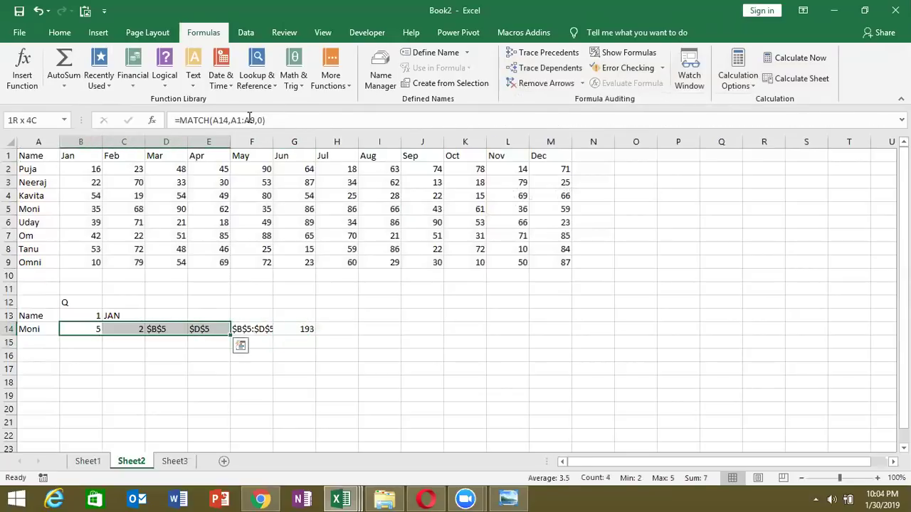
{"action": "key", "text": "shift+Right"}
{"action": "key", "text": "ctrl+c"}
{"action": "key", "text": "Down"}
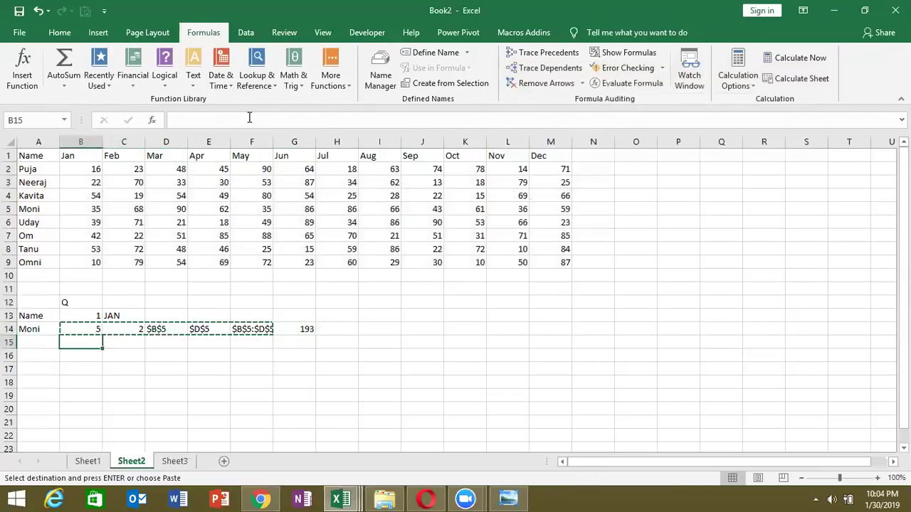
{"action": "key", "text": "Right"}
{"action": "key", "text": "Right"}
{"action": "key", "text": "shift+Right"}
{"action": "key", "text": "shift+Right"}
{"action": "key", "text": "shift+Right"}
{"action": "key", "text": "ctrl+v"}
Step: Move the nested SUM(INDIRECT(ADDRESS…)) formula from G14 into B14
{"action": "key", "text": "Up"}
{"action": "key", "text": "Right"}
{"action": "key", "text": "Right"}
{"action": "key", "text": "Right"}
{"action": "key", "text": "Right"}
{"action": "key", "text": "Left"}
{"action": "key", "text": "ctrl+c"}
{"action": "key", "text": "Left"}
{"action": "key", "text": "Left"}
{"action": "key", "text": "Left"}
{"action": "key", "text": "Left"}
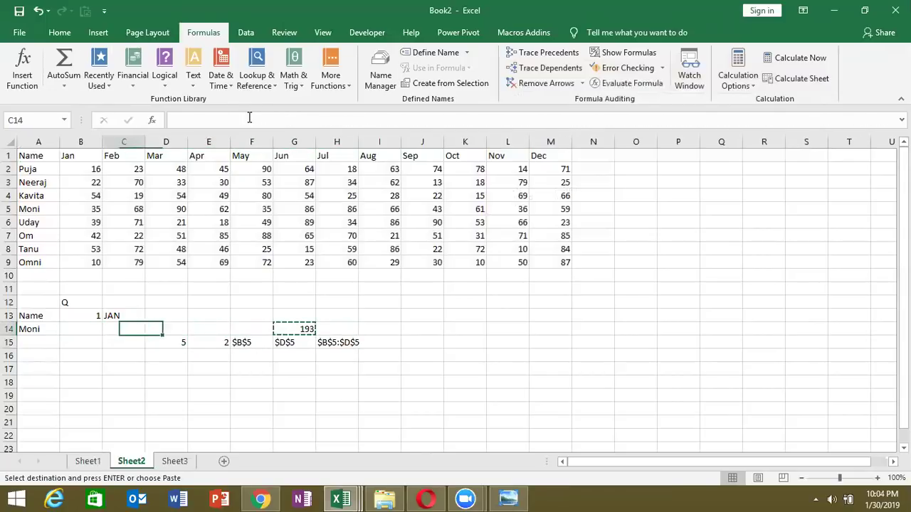
{"action": "key", "text": "Left"}
{"action": "key", "text": "ctrl+v"}
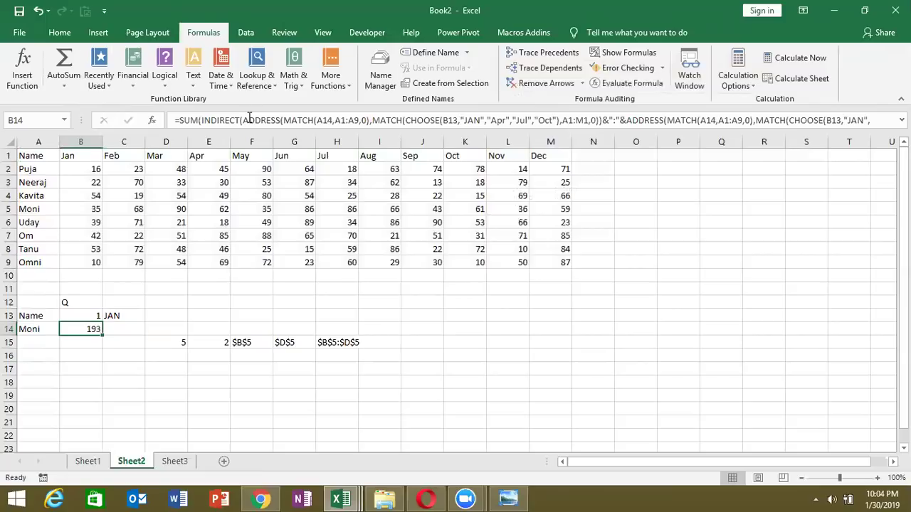
Step: Test the quarter number in B13 with 3, 5, then 4, giving Oct and 156
{"action": "key", "text": "Up"}
{"action": "type", "text": "3"}
{"action": "key", "text": "Return"}
{"action": "key", "text": "Up"}
{"action": "type", "text": "3"}
{"action": "key", "text": "BackSpace"}
{"action": "type", "text": "5"}
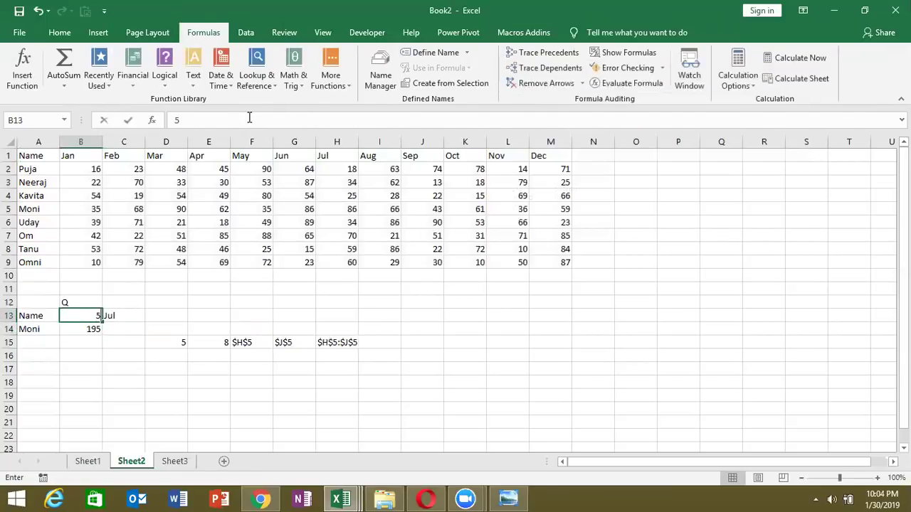
{"action": "key", "text": "Return"}
{"action": "key", "text": "Up"}
{"action": "type", "text": "4"}
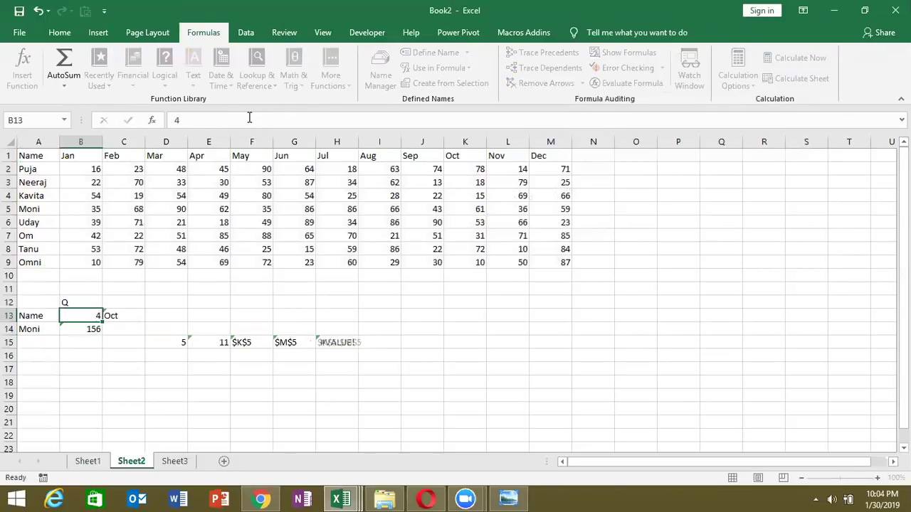
{"action": "key", "text": "Return"}
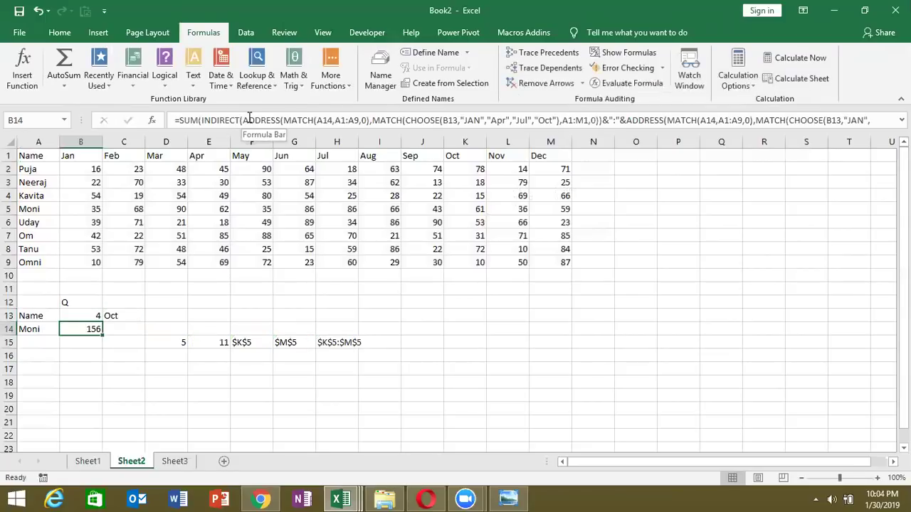
Step: Inspect the CHOOSE month formula in C13 without changing it
{"action": "key", "text": "Left"}
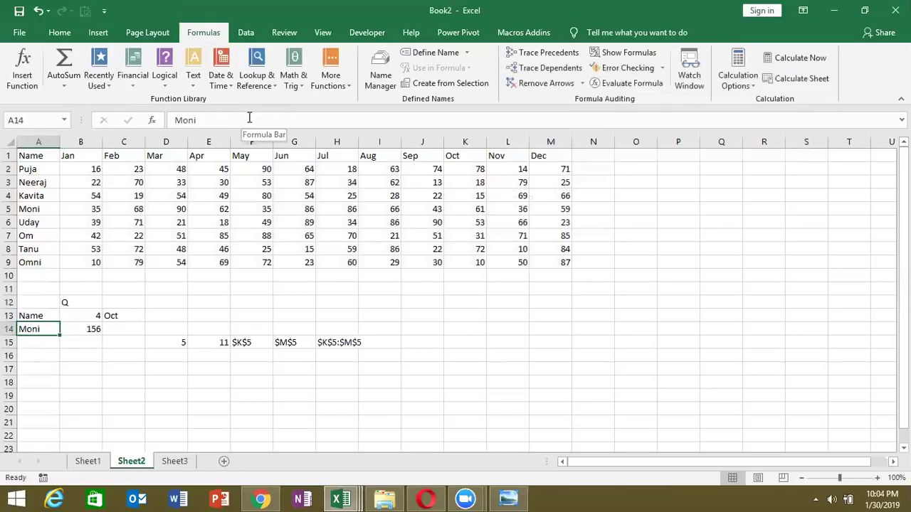
{"action": "double_click", "coordinate": [137, 316]}
{"action": "key", "text": "Escape"}
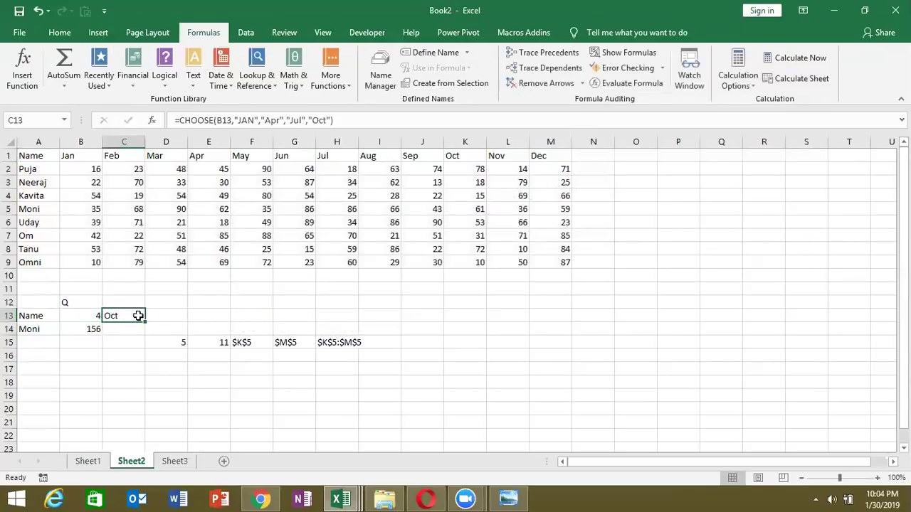
Step: On Sheet1, enter =COLUMN(I2) in G3, returning 9
{"action": "left_click", "coordinate": [85, 459]}
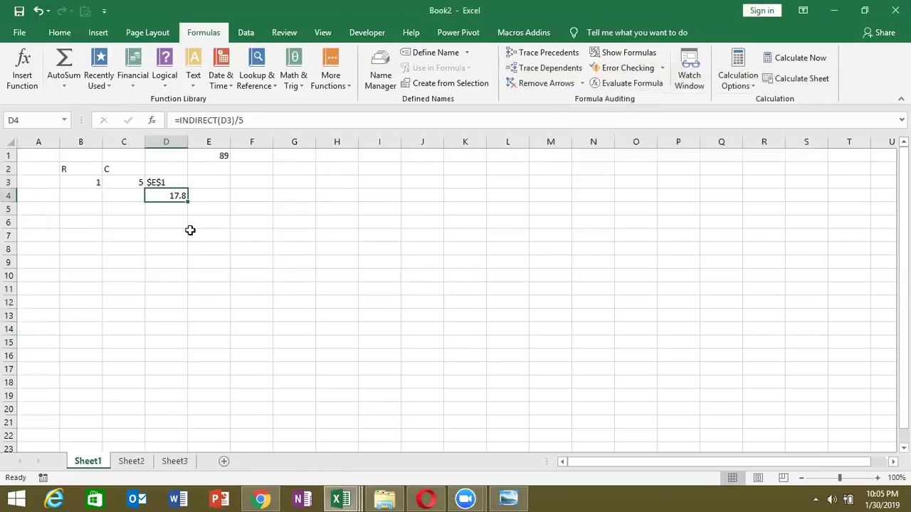
{"action": "left_click", "coordinate": [230, 263]}
{"action": "left_click", "coordinate": [260, 87]}
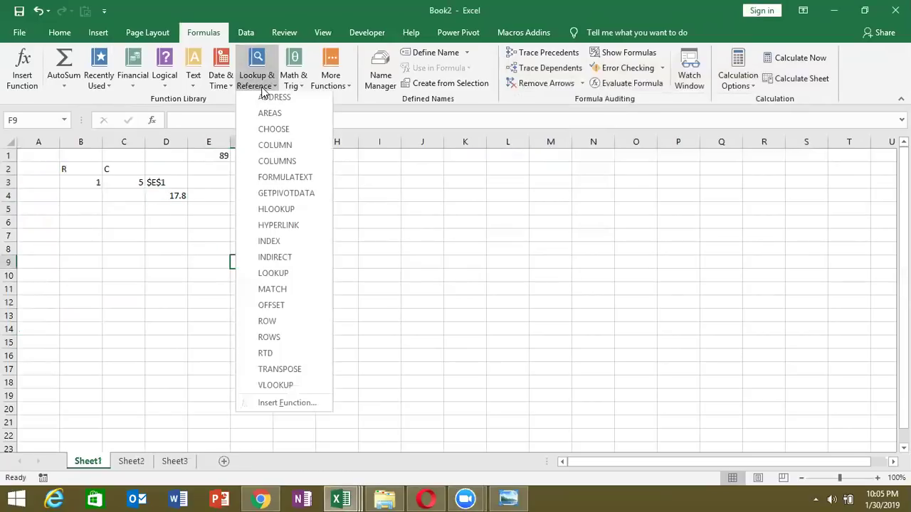
{"action": "left_click", "coordinate": [139, 272]}
{"action": "left_click", "coordinate": [307, 180]}
{"action": "type", "text": "="}
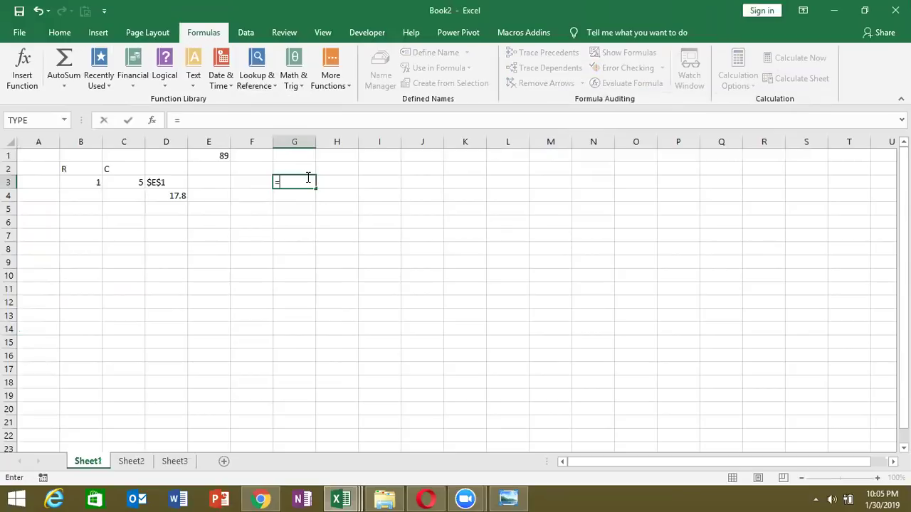
{"action": "type", "text": "col"}
{"action": "key", "text": "Tab"}
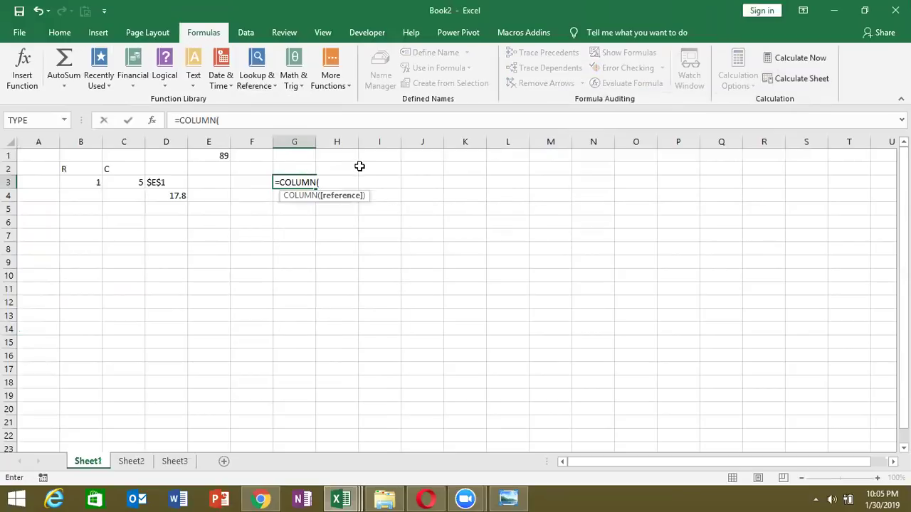
{"action": "left_click", "coordinate": [376, 171]}
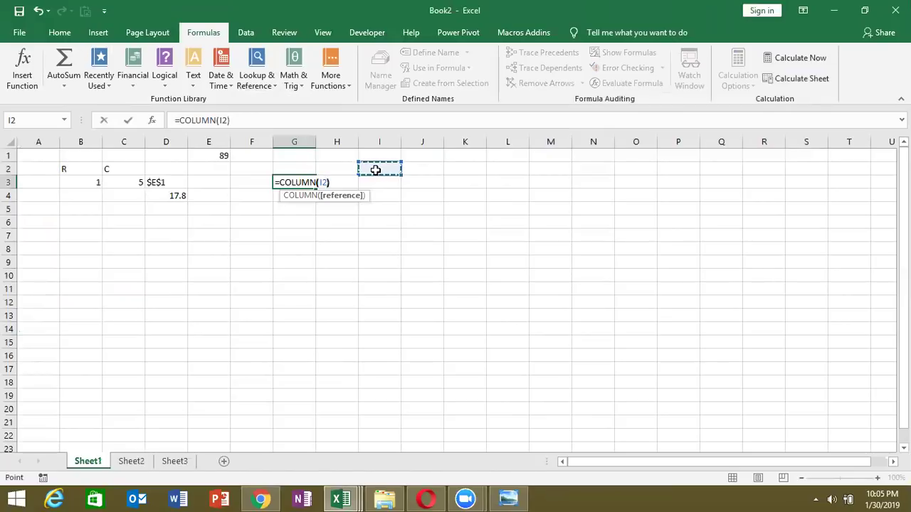
{"action": "key", "text": "Return"}
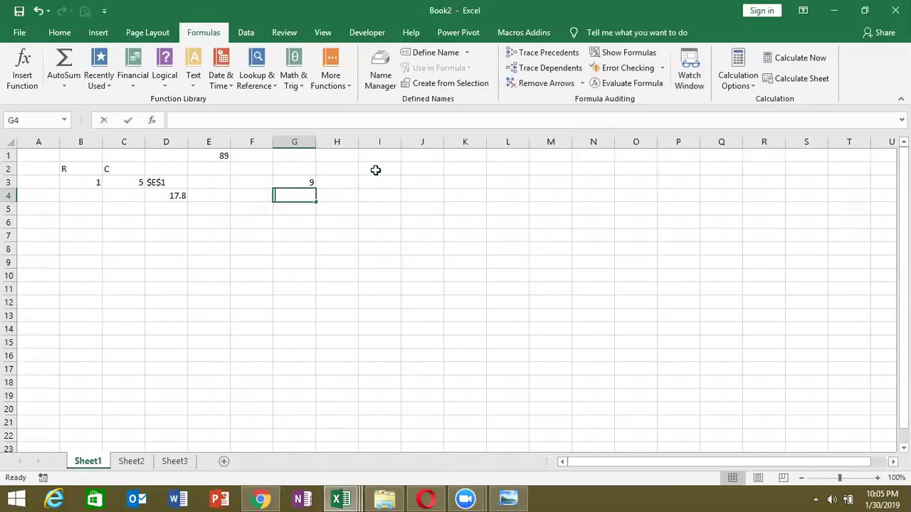
Step: Enter =COLUMN() in G4, returning 7 for its own column
{"action": "type", "text": "=col"}
{"action": "key", "text": "Tab"}
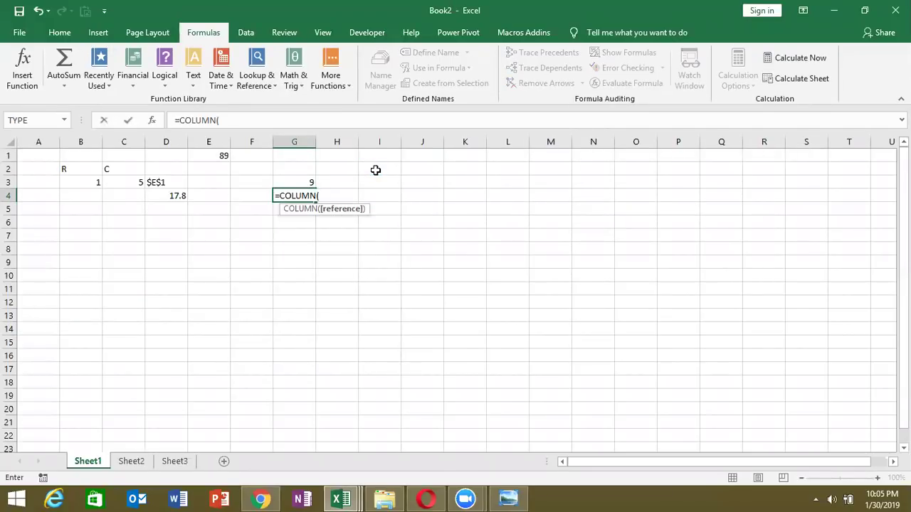
{"action": "type", "text": ")"}
{"action": "key", "text": "Return"}
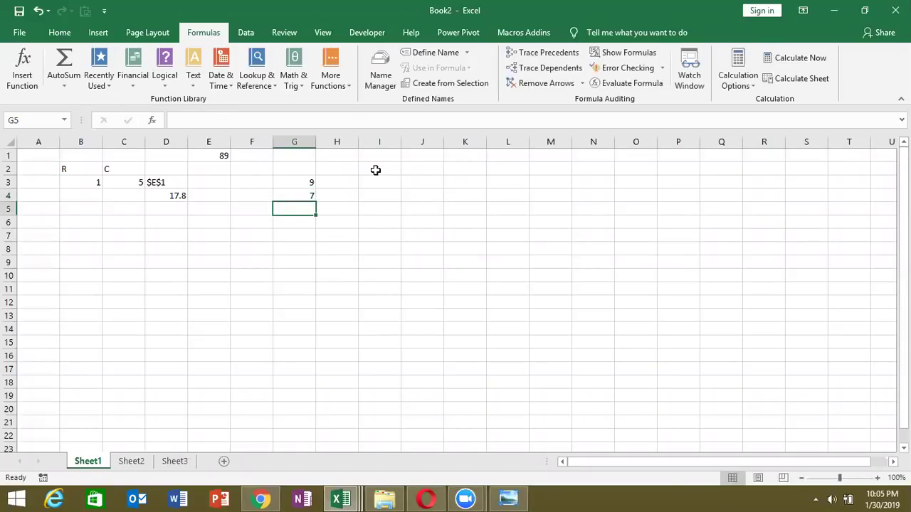
{"action": "key", "text": "Up"}
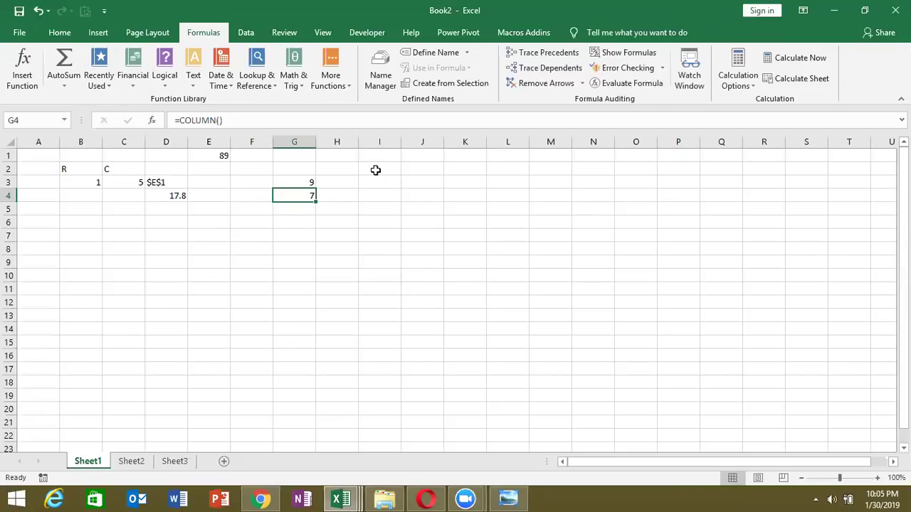
Step: On the empty Sheet3, begin a =ROW( formula in cell B2
{"action": "left_click", "coordinate": [174, 461]}
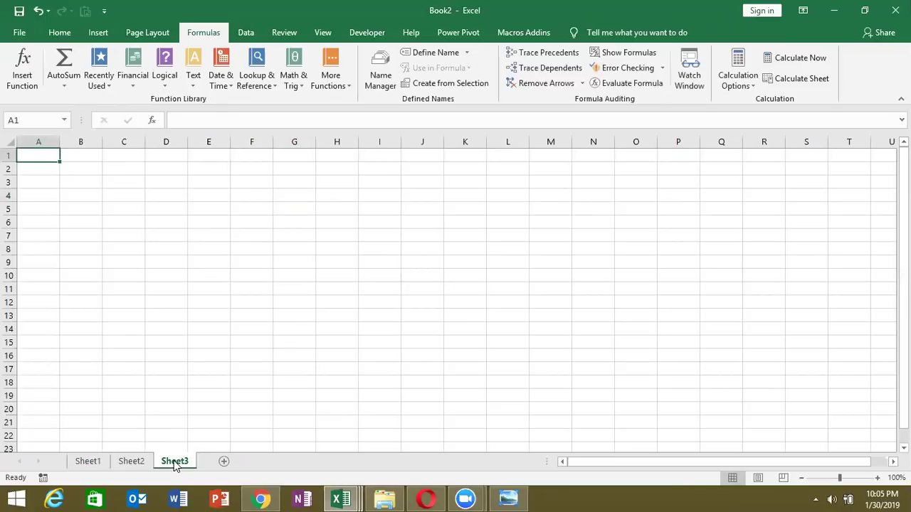
{"action": "key", "text": "Right"}
{"action": "key", "text": "Down"}
{"action": "type", "text": "="}
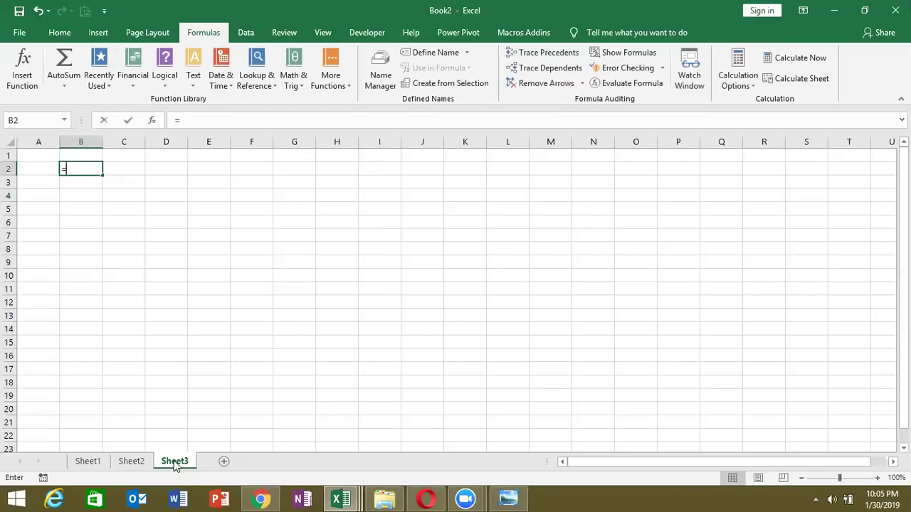
{"action": "type", "text": "row"}
{"action": "key", "text": "Tab"}
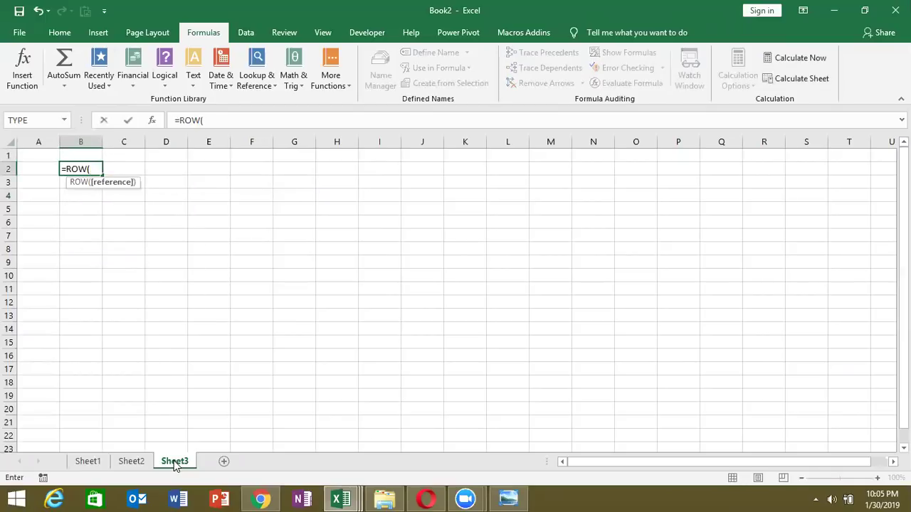
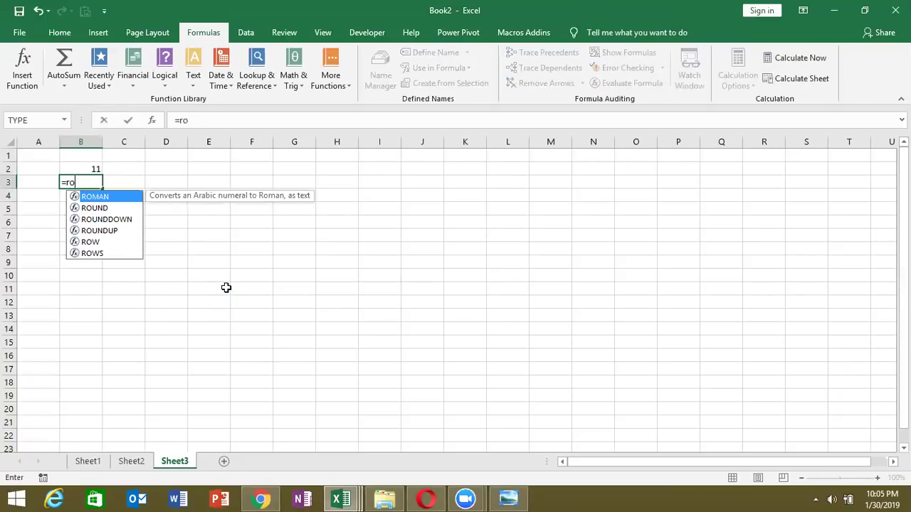
Step: Enter =ROW() in B3 so it returns 3, then check B2's formula and return to A1
{"action": "type", "text": "w"}
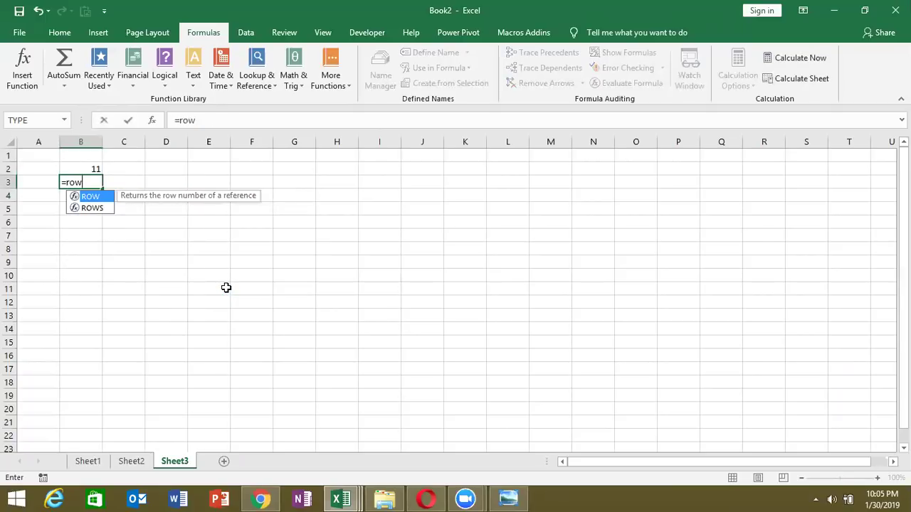
{"action": "key", "text": "Tab"}
{"action": "type", "text": ")"}
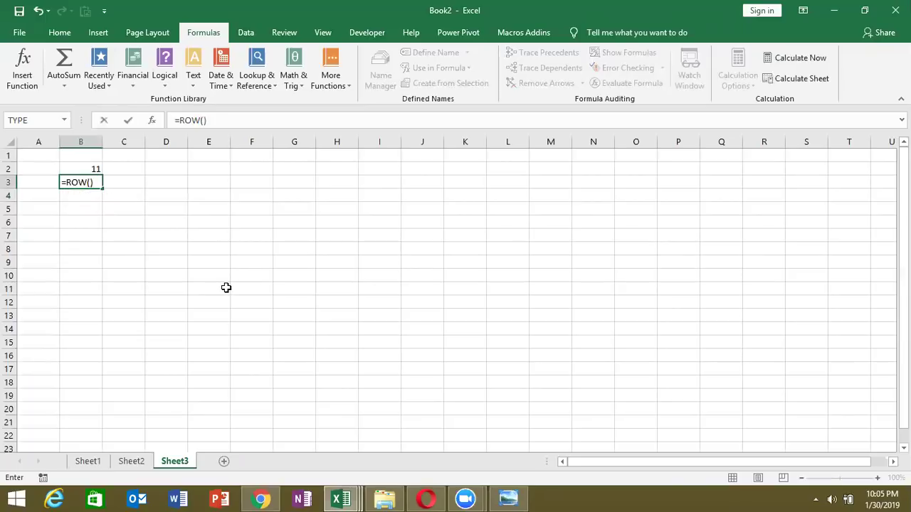
{"action": "key", "text": "Return"}
{"action": "key", "text": "Up"}
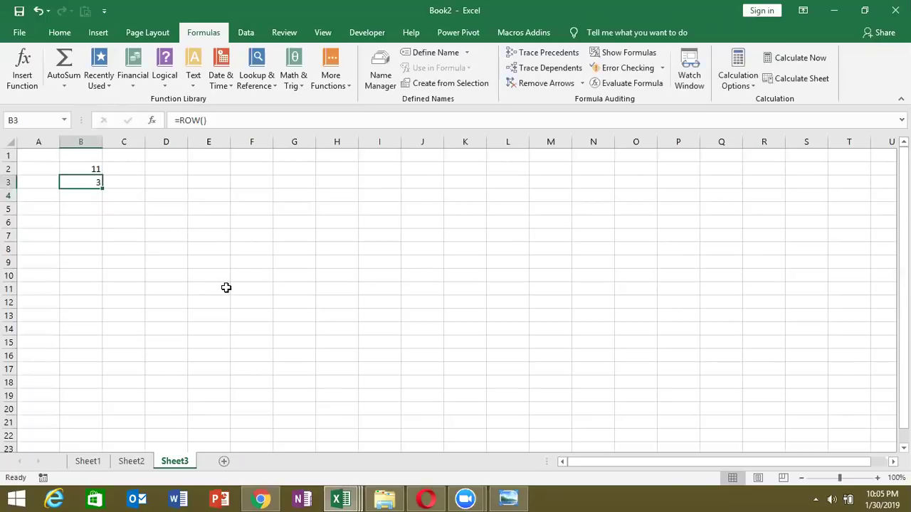
{"action": "key", "text": "Up"}
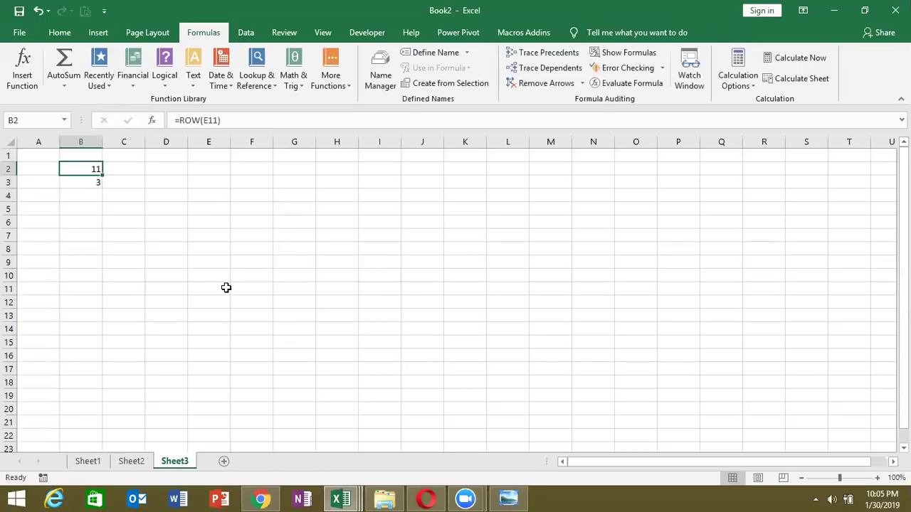
{"action": "key", "text": "Left"}
{"action": "key", "text": "Up"}
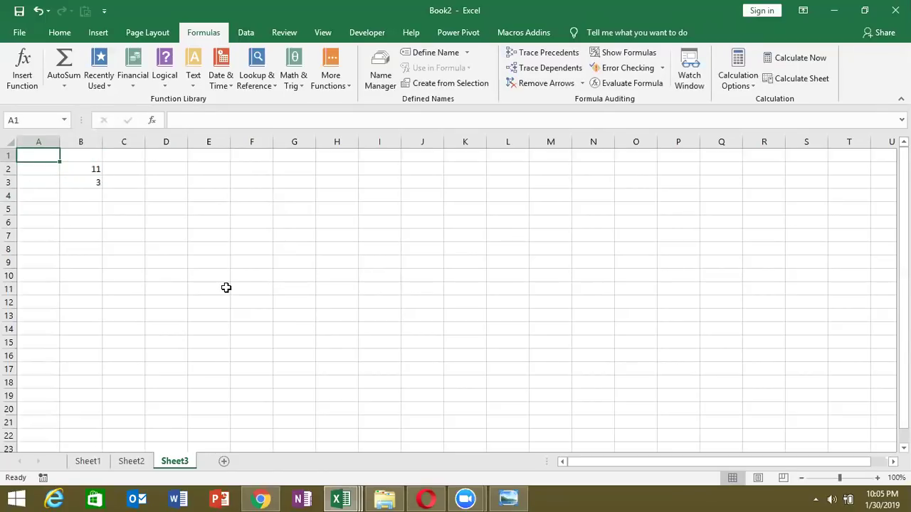
Step: Fill A1:A16 with the series 1 to 16 starting from 1 and 2
{"action": "type", "text": "1"}
{"action": "key", "text": "Return"}
{"action": "type", "text": "2"}
{"action": "key", "text": "Return"}
{"action": "key", "text": "Up"}
{"action": "key", "text": "Up"}
{"action": "key", "text": "shift+Down"}
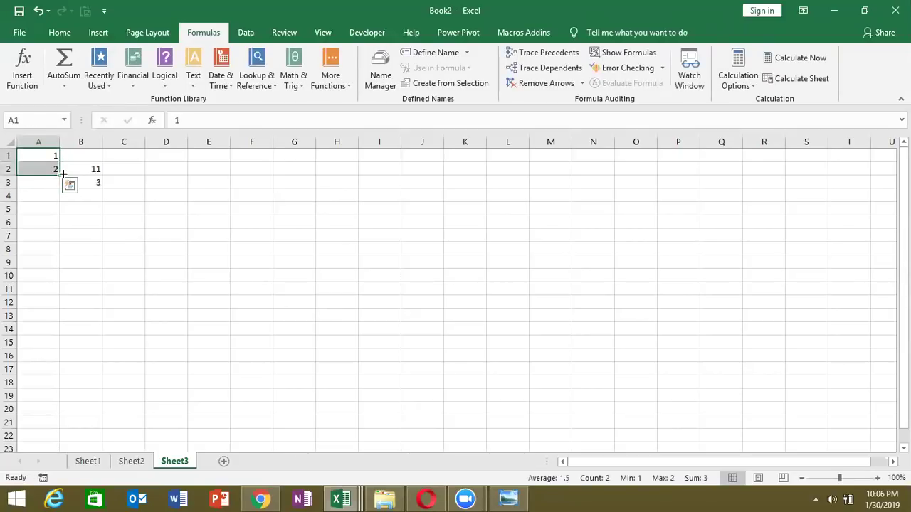
{"action": "left_click_drag", "start_coordinate": [61, 174], "coordinate": [57, 358]}
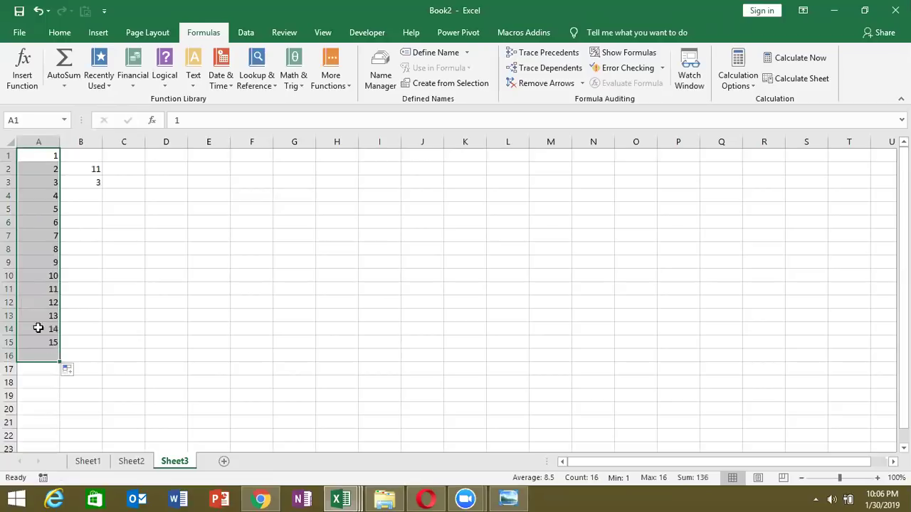
Step: Delete rows 8–10 so column A jumps from 7 to 11
{"action": "left_click_drag", "start_coordinate": [7, 247], "coordinate": [10, 277]}
{"action": "key", "text": "ctrl+minus"}
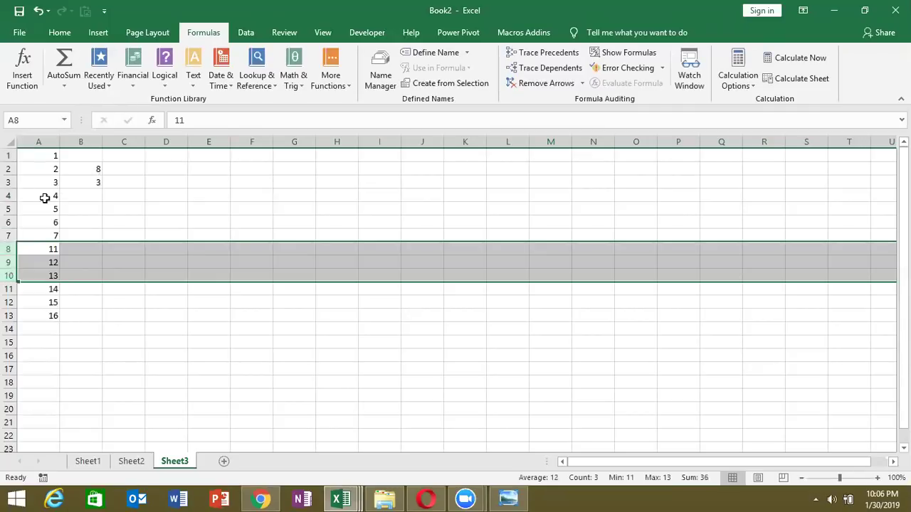
{"action": "left_click", "coordinate": [70, 197]}
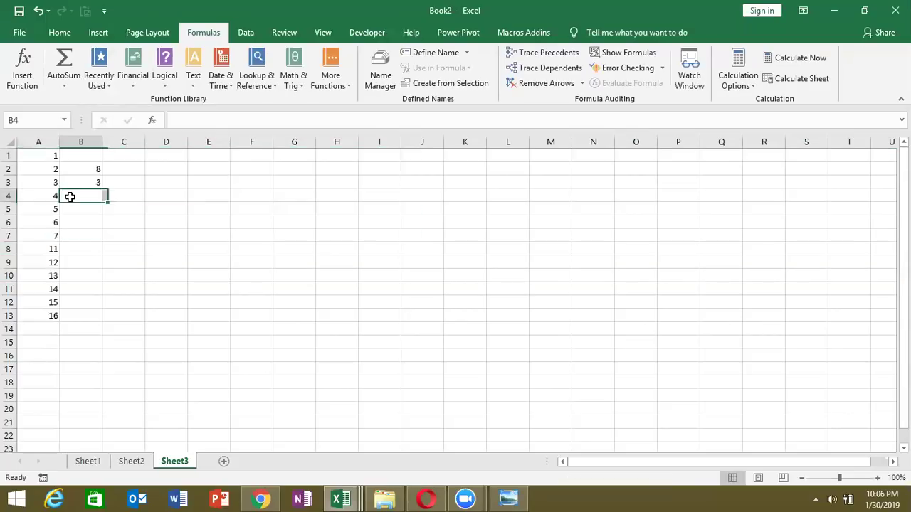
{"action": "left_click", "coordinate": [53, 156]}
Step: Enter =ROW() in A1, fill it down column A, and select rows 10–14
{"action": "type", "text": "=r"}
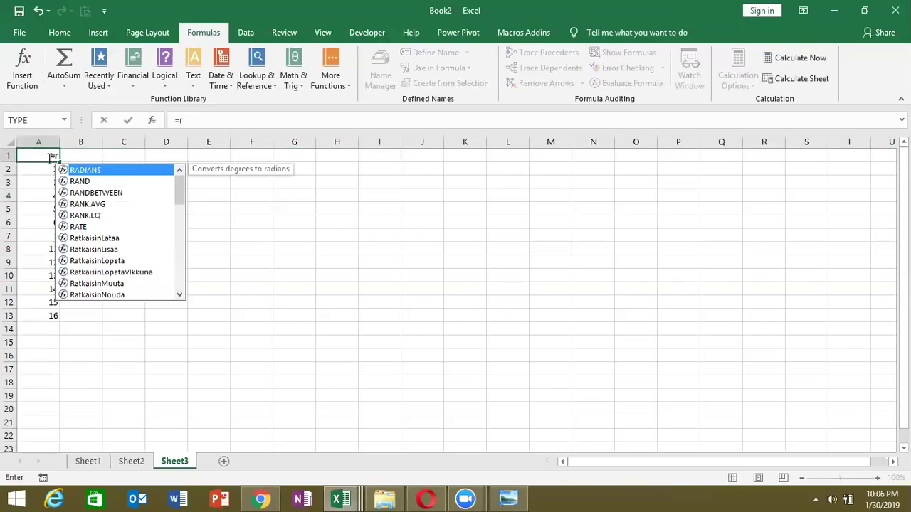
{"action": "type", "text": "ow"}
{"action": "key", "text": "Tab"}
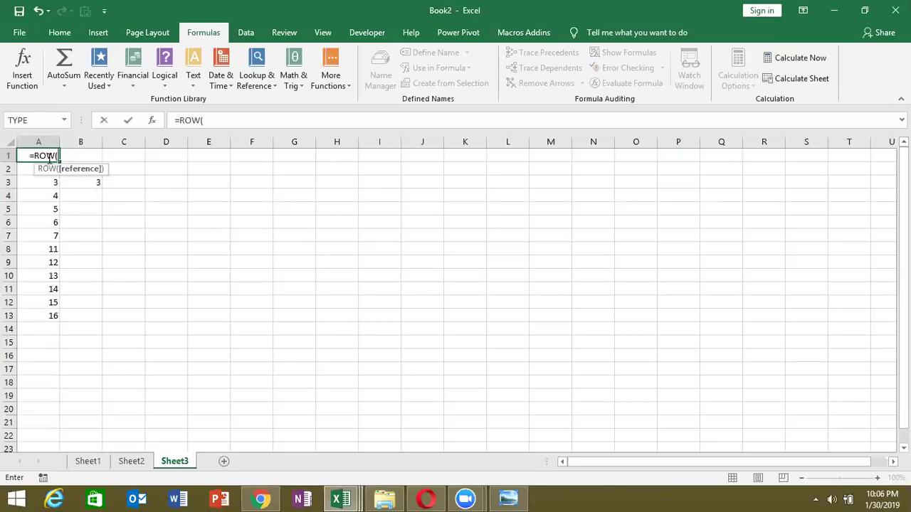
{"action": "key", "text": "Return"}
{"action": "left_click", "coordinate": [50, 157]}
{"action": "left_click_drag", "start_coordinate": [60, 162], "coordinate": [50, 395]}
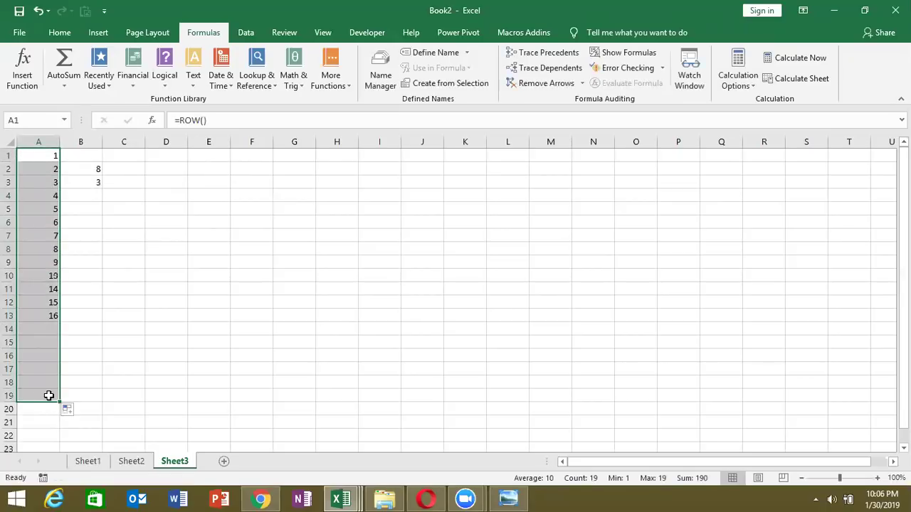
{"action": "left_click", "coordinate": [9, 277]}
{"action": "left_click_drag", "start_coordinate": [10, 282], "coordinate": [8, 332]}
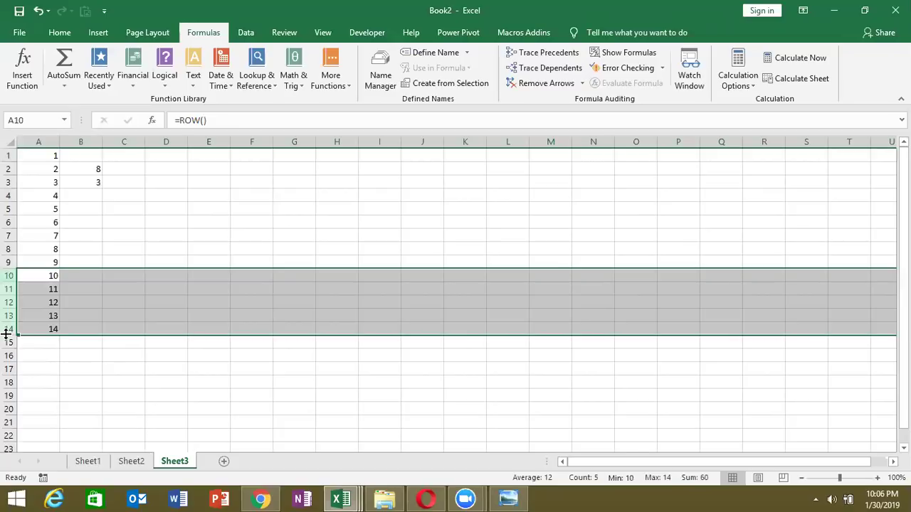
Step: Type the heading Sr in C6 and begin a ROW formula in C7
{"action": "key", "text": "Up"}
{"action": "key", "text": "Right"}
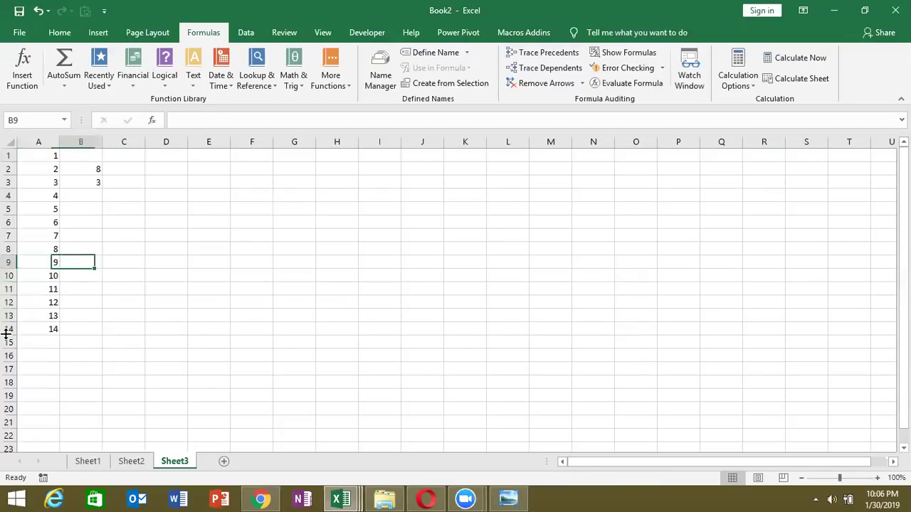
{"action": "key", "text": "Right"}
{"action": "key", "text": "Up"}
{"action": "key", "text": "Up"}
{"action": "key", "text": "Up"}
{"action": "type", "text": "Sr"}
{"action": "key", "text": "Return"}
{"action": "type", "text": "=row"}
Step: Enter =ROW()-6 in C7 and fill it down to C16, numbering 1–10
{"action": "key", "text": "Tab"}
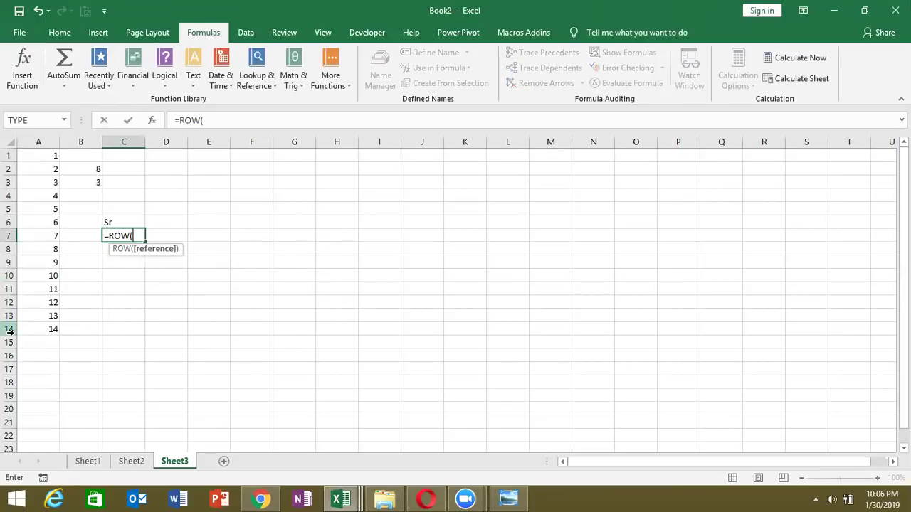
{"action": "type", "text": ")"}
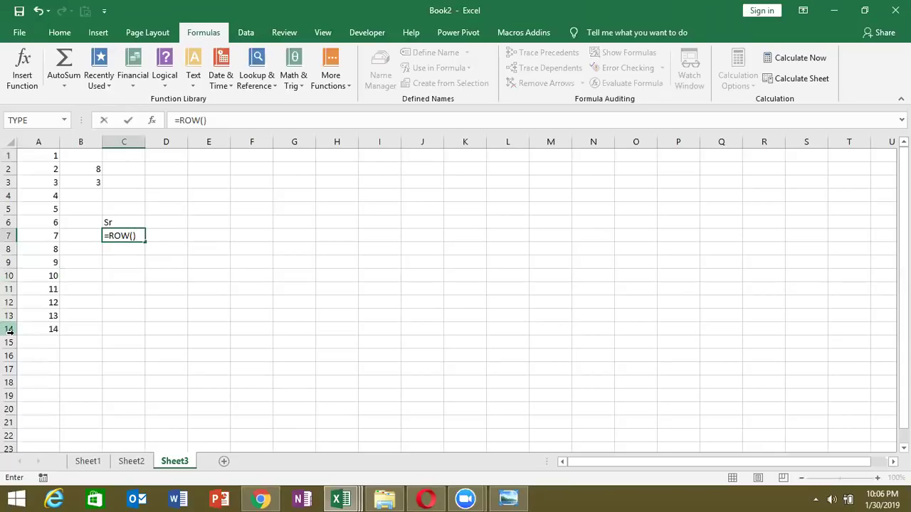
{"action": "key", "text": "Return"}
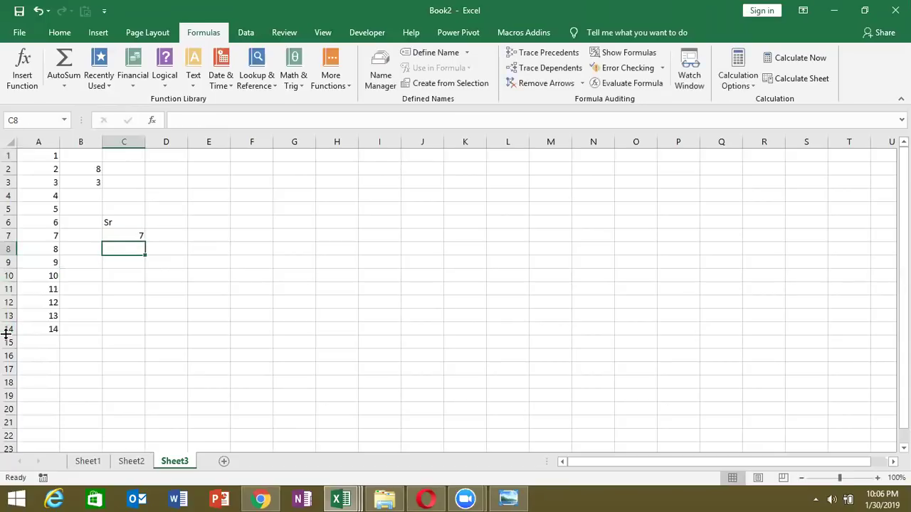
{"action": "key", "text": "Up"}
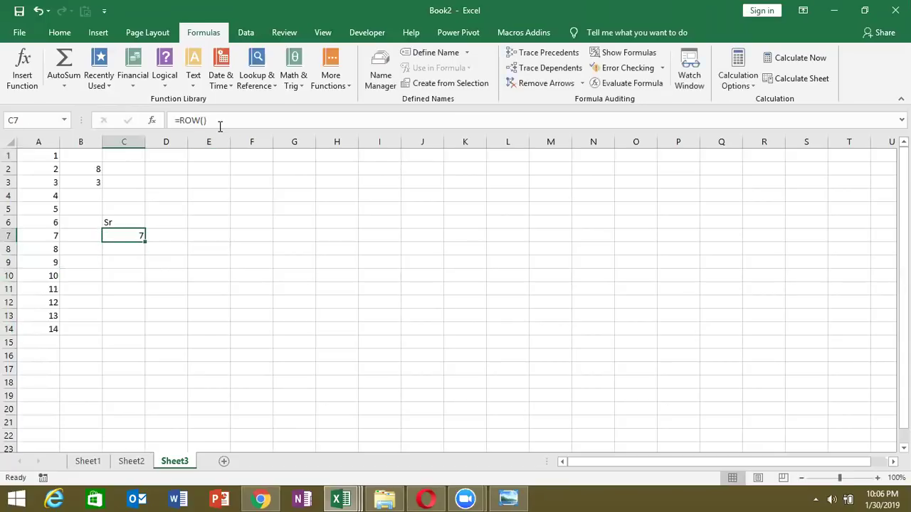
{"action": "left_click", "coordinate": [219, 126]}
{"action": "type", "text": "-6"}
{"action": "key", "text": "Return"}
{"action": "key", "text": "Up"}
{"action": "left_click_drag", "start_coordinate": [145, 242], "coordinate": [140, 358]}
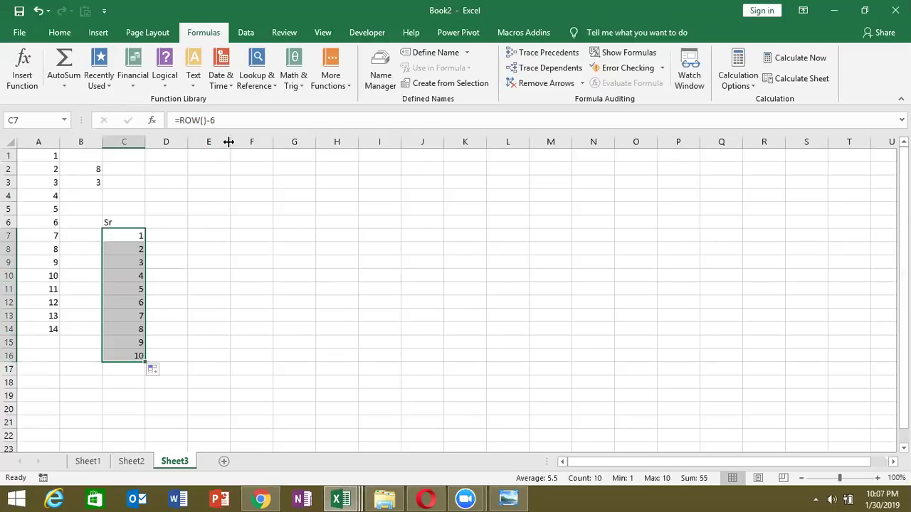
Step: Enter =COLUMNS(I2:I11) in E3, returning 1
{"action": "left_click", "coordinate": [216, 186]}
{"action": "type", "text": "=col"}
{"action": "key", "text": "Down"}
{"action": "key", "text": "Tab"}
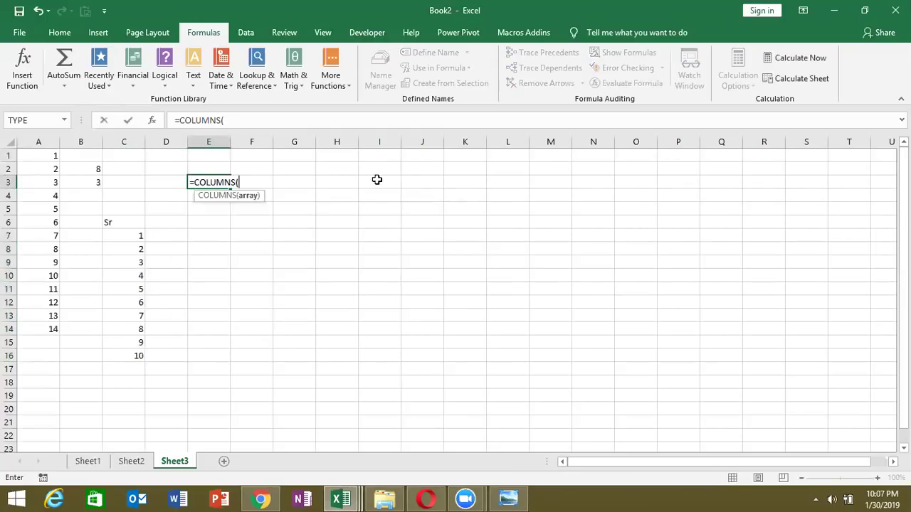
{"action": "left_click_drag", "start_coordinate": [387, 169], "coordinate": [387, 290]}
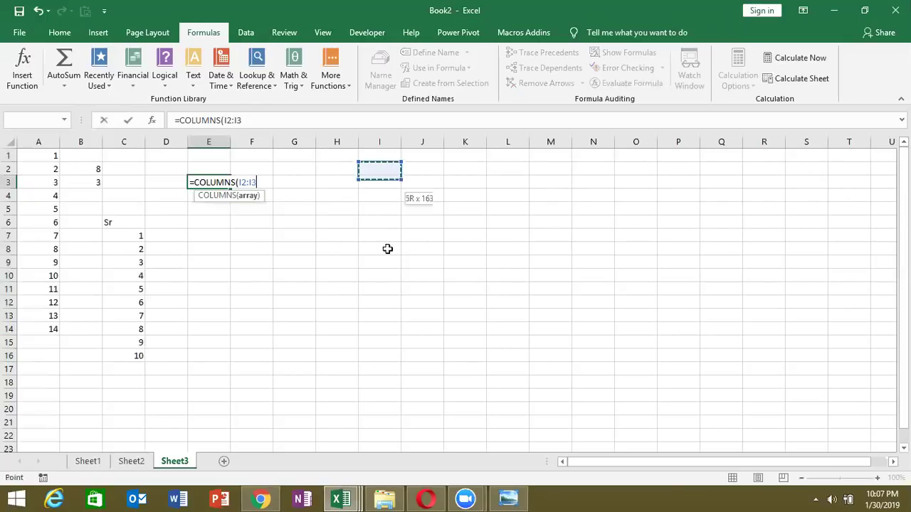
{"action": "key", "text": "Return"}
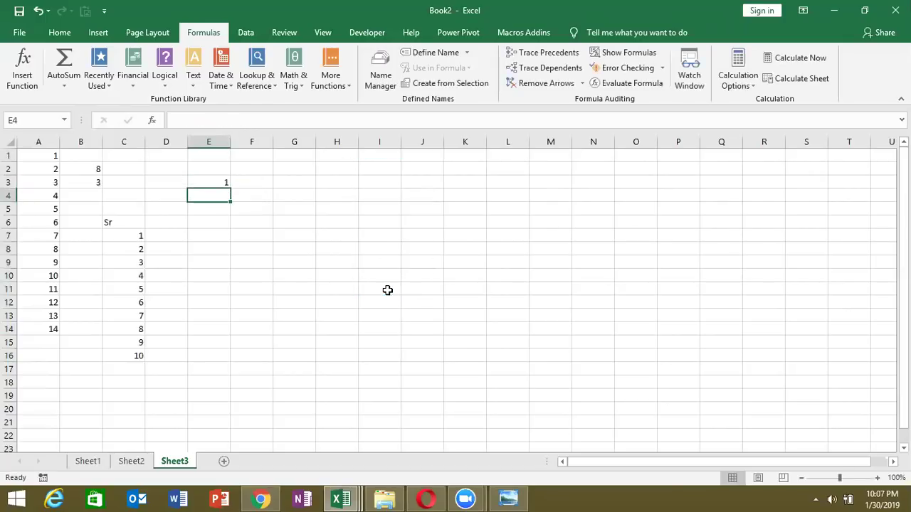
{"action": "key", "text": "Up"}
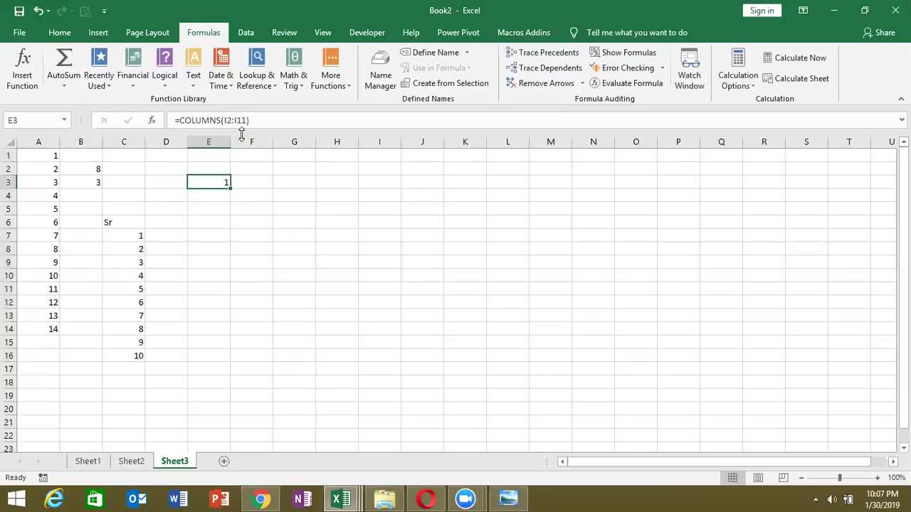
Step: Enter =ROWS(H3:I10) in E5, returning 8
{"action": "left_click", "coordinate": [223, 206]}
{"action": "type", "text": "=rows"}
{"action": "key", "text": "Tab"}
{"action": "left_click", "coordinate": [337, 184]}
{"action": "left_click_drag", "start_coordinate": [352, 200], "coordinate": [397, 274]}
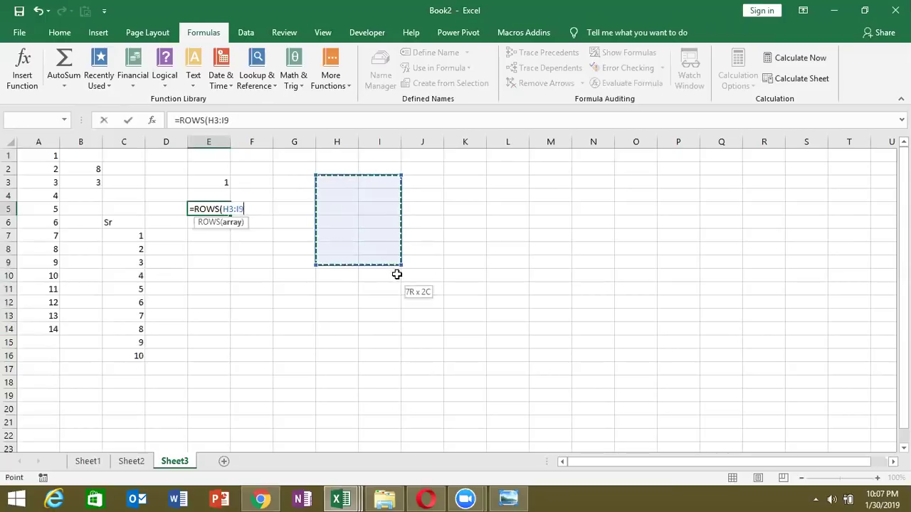
{"action": "key", "text": "Return"}
{"action": "key", "text": "Up"}
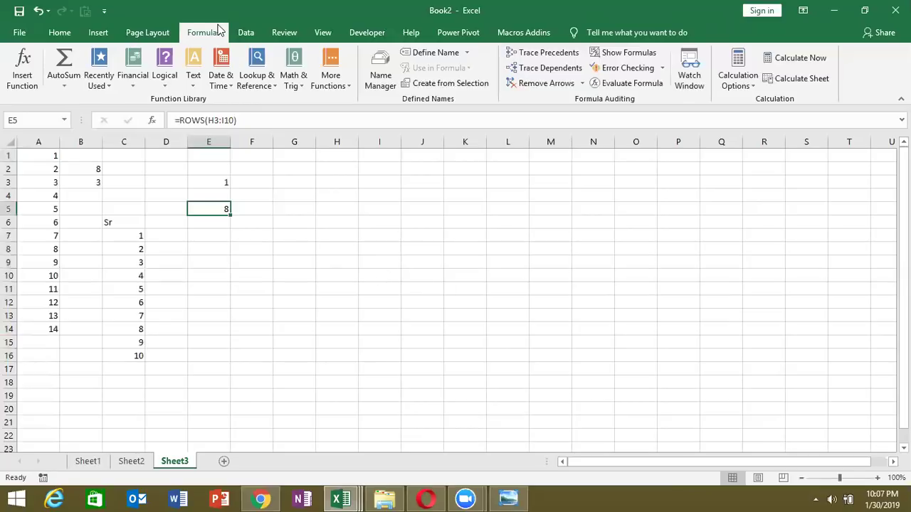
{"action": "left_click", "coordinate": [272, 87]}
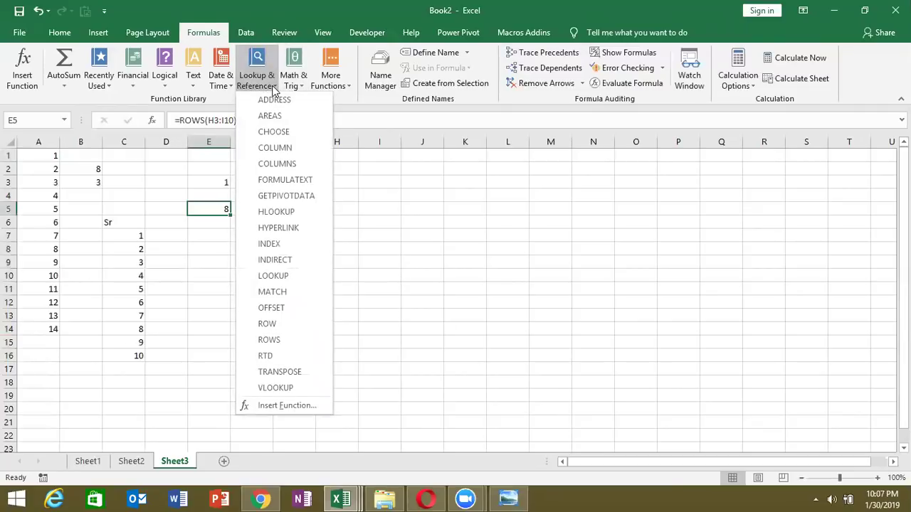
{"action": "left_click", "coordinate": [172, 261]}
{"action": "left_click", "coordinate": [331, 218]}
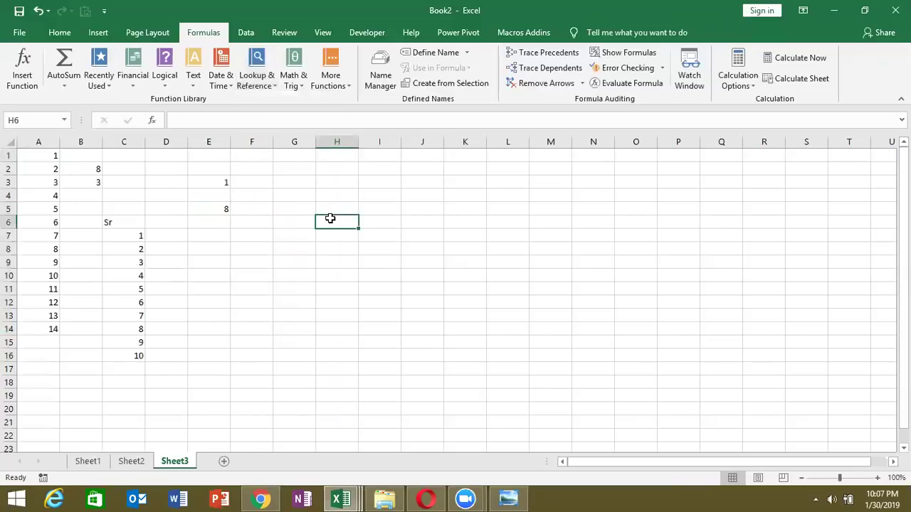
{"action": "type", "text": "www.googel"}
{"action": "key", "text": "BackSpace"}
{"action": "key", "text": "BackSpace"}
{"action": "type", "text": "le.com"}
{"action": "key", "text": "Return"}
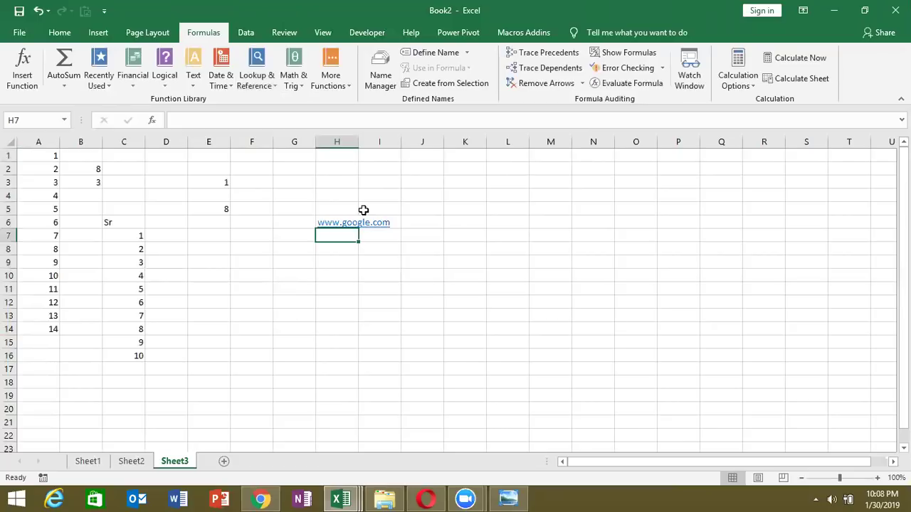
{"action": "right_click", "coordinate": [338, 221]}
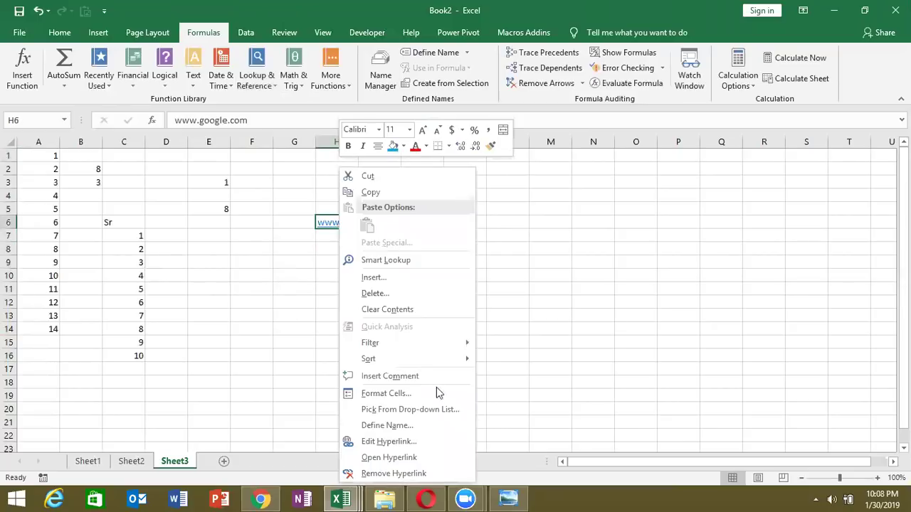
{"action": "left_click", "coordinate": [439, 474]}
{"action": "key", "text": "shift+Down"}
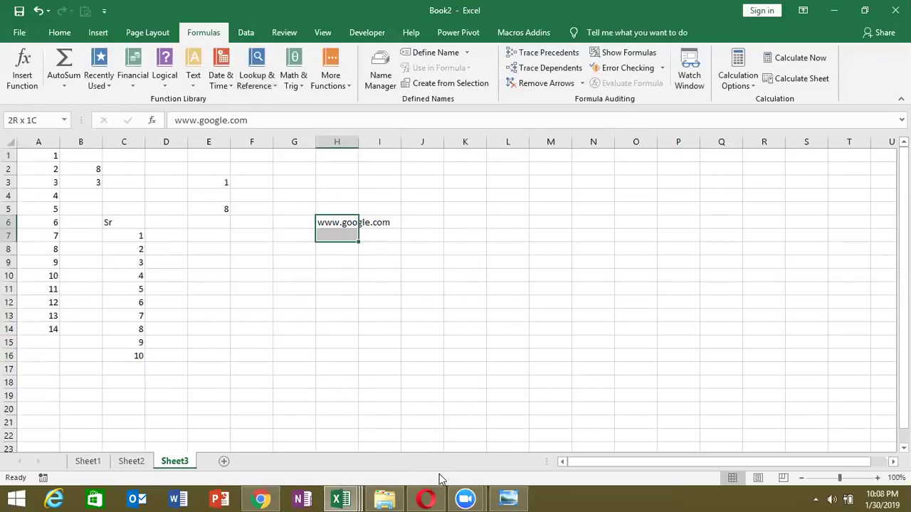
{"action": "key", "text": "shift+Down"}
{"action": "key", "text": "shift+Down"}
{"action": "key", "text": "shift+Down"}
{"action": "key", "text": "Down"}
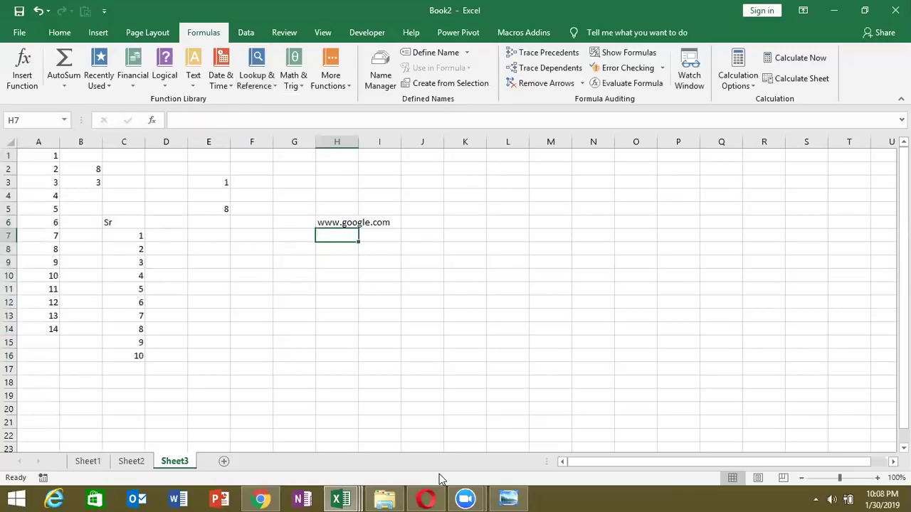
{"action": "type", "text": "www.iptindia.com"}
{"action": "key", "text": "Return"}
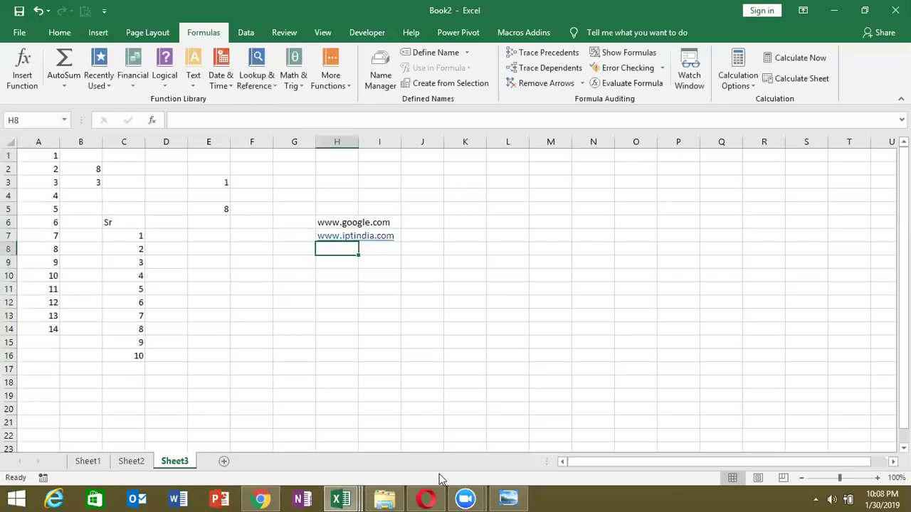
{"action": "type", "text": "www.i"}
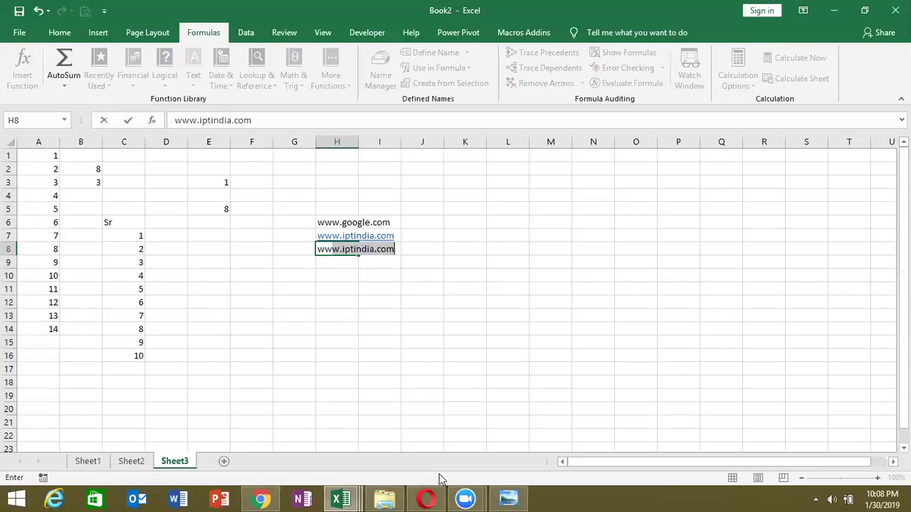
{"action": "key", "text": "BackSpace"}
{"action": "key", "text": "BackSpace"}
{"action": "type", "text": "yahoo.com"}
{"action": "key", "text": "Return"}
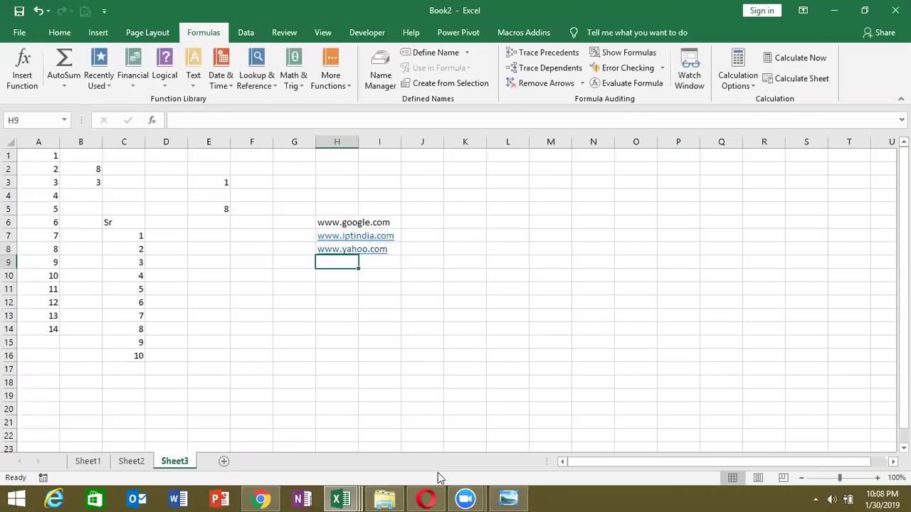
Step: Remove the hyperlinks from H7:H8 and autofit column H's width
{"action": "key", "text": "Up"}
{"action": "key", "text": "Up"}
{"action": "key", "text": "shift+Down"}
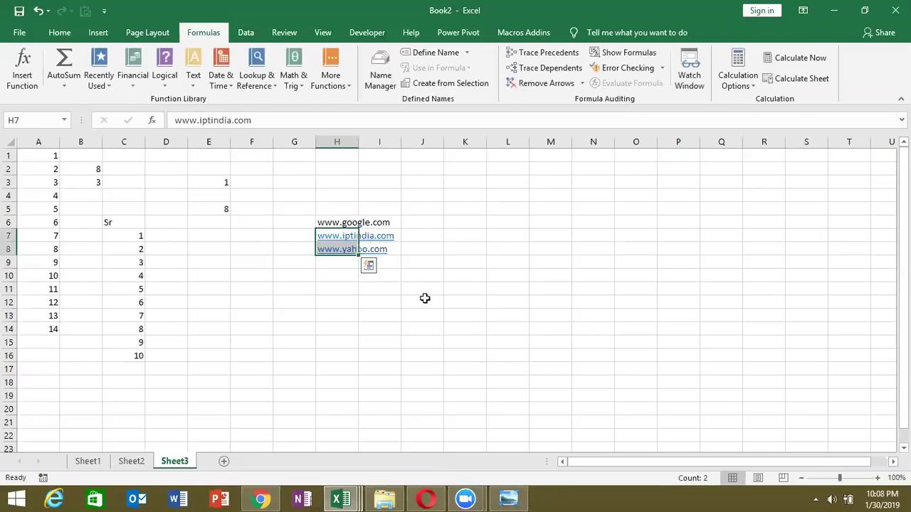
{"action": "right_click", "coordinate": [342, 254]}
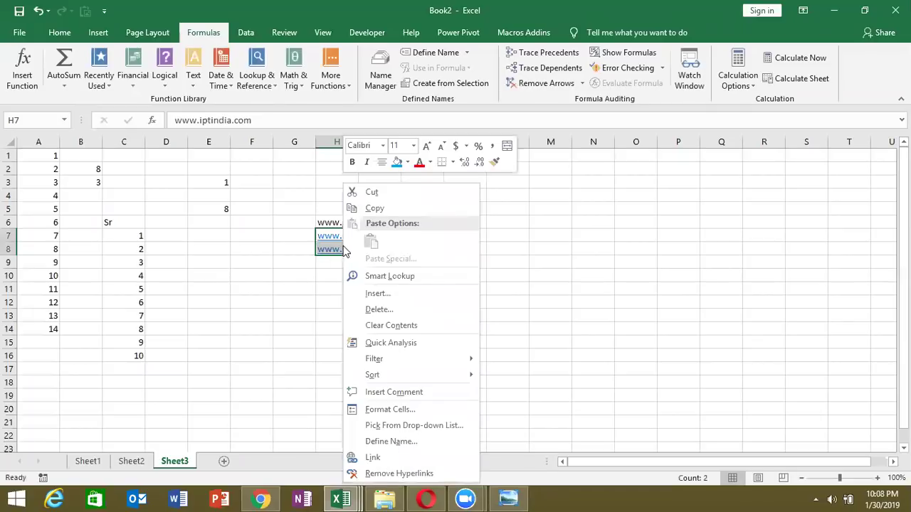
{"action": "left_click", "coordinate": [393, 470]}
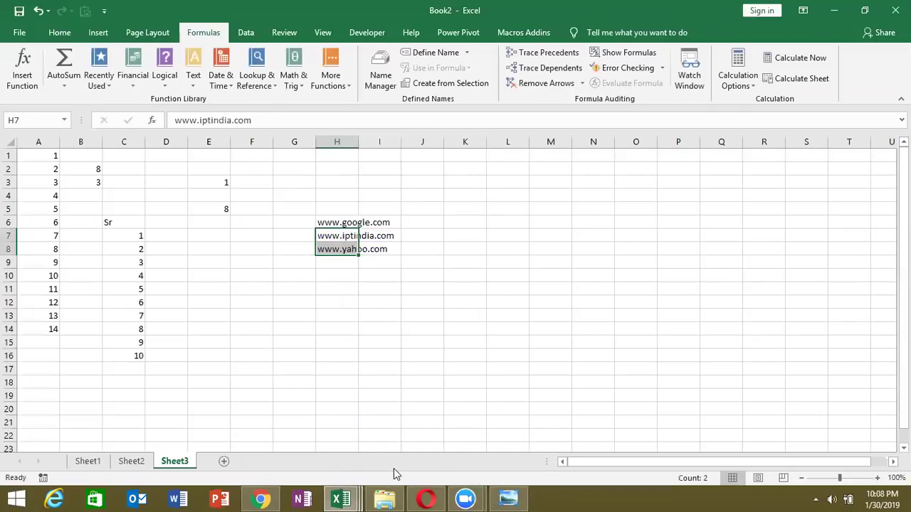
{"action": "double_click", "coordinate": [358, 142]}
{"action": "left_click", "coordinate": [349, 222]}
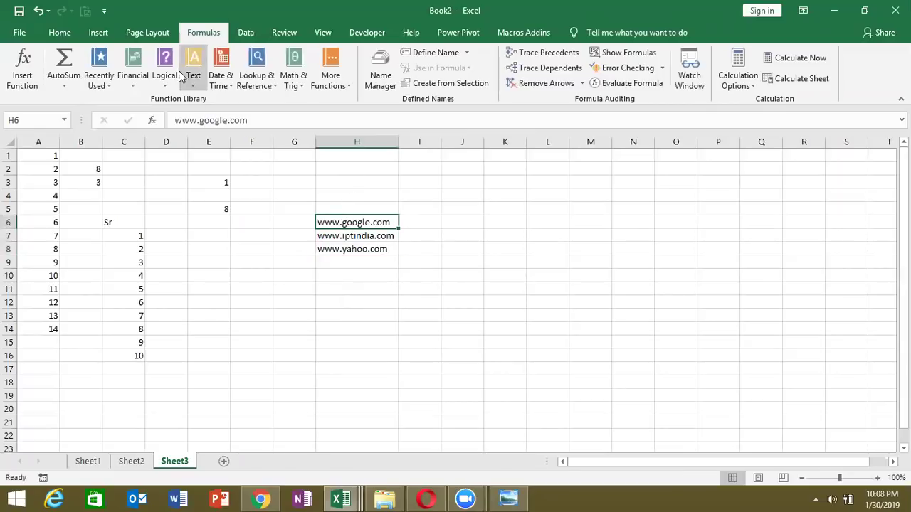
Step: Open Insert Hyperlink for H6 from the Insert tab and cancel it without adding a link
{"action": "left_click", "coordinate": [100, 33]}
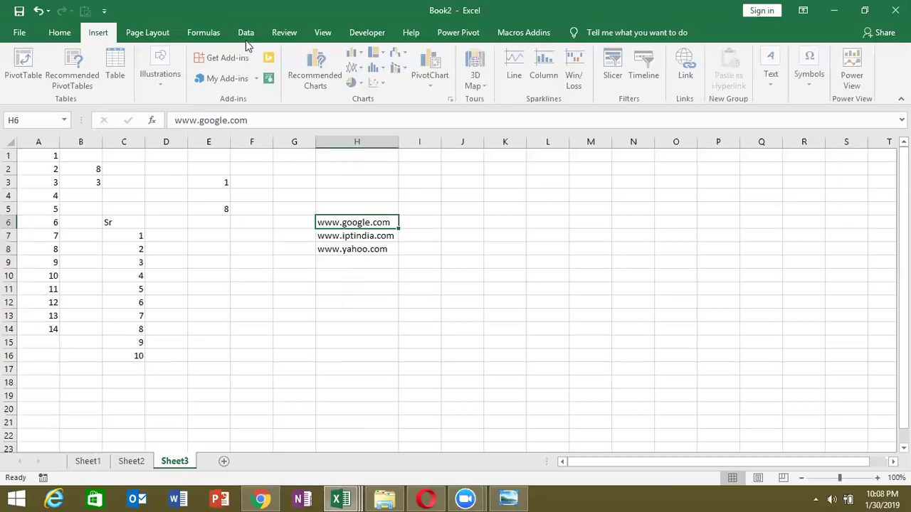
{"action": "left_click", "coordinate": [685, 75]}
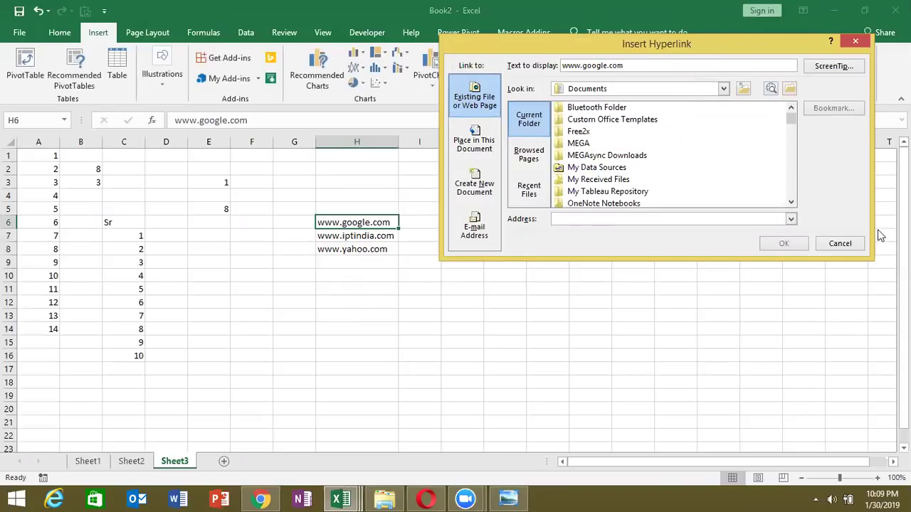
{"action": "left_click", "coordinate": [830, 245]}
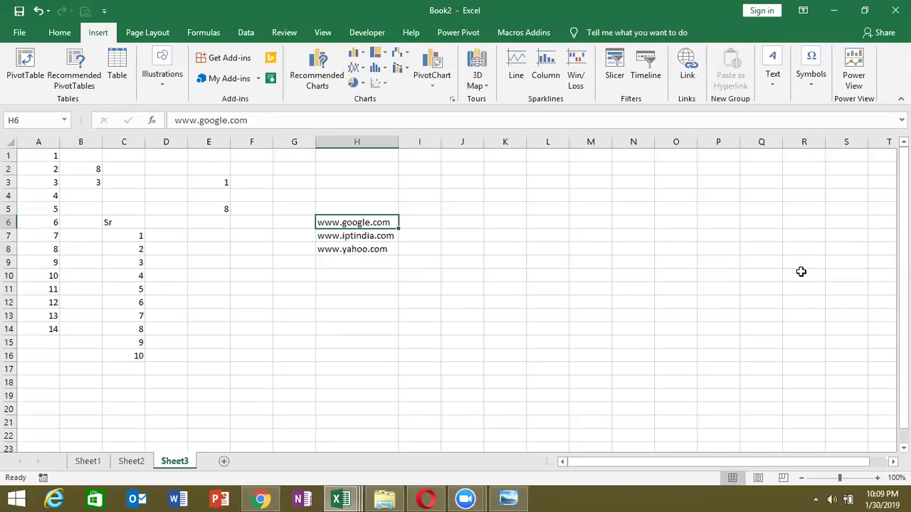
{"action": "left_click", "coordinate": [422, 223]}
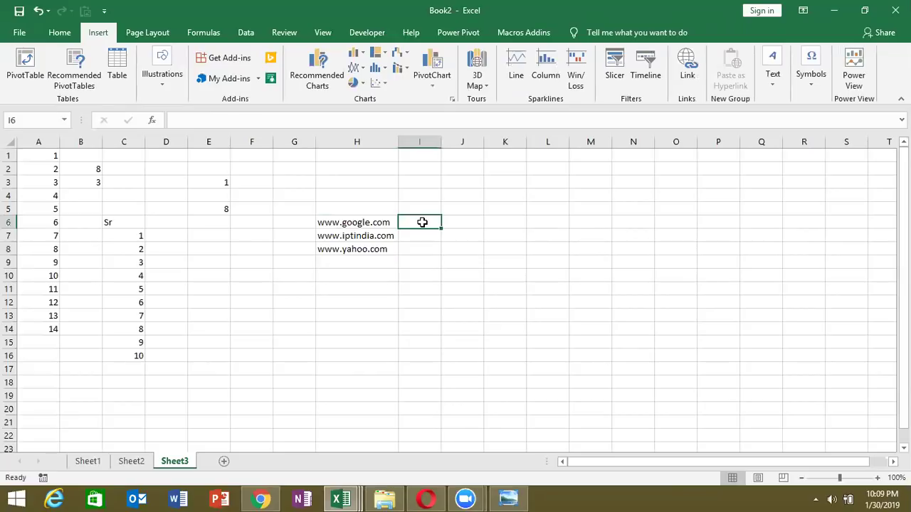
Step: Enter =HYPERLINK(H6) in I6 and fill it down to I8
{"action": "type", "text": "="}
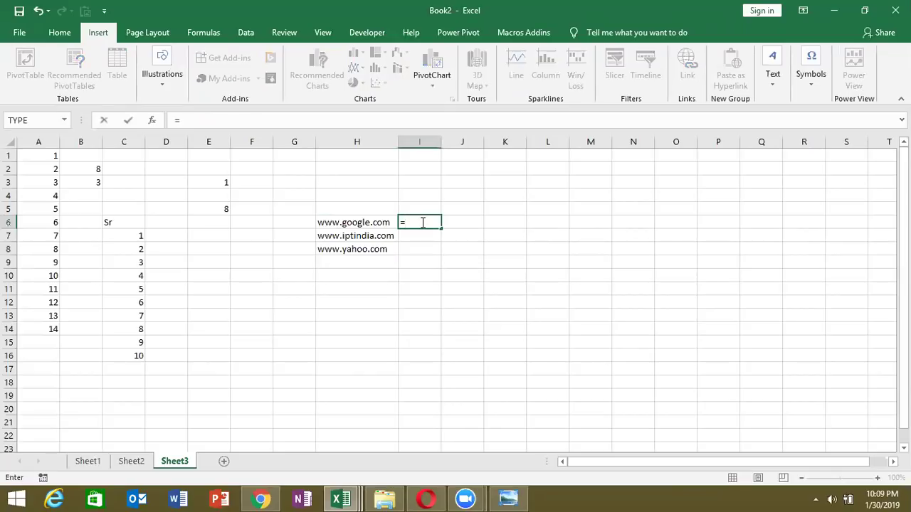
{"action": "type", "text": "hy"}
{"action": "key", "text": "Tab"}
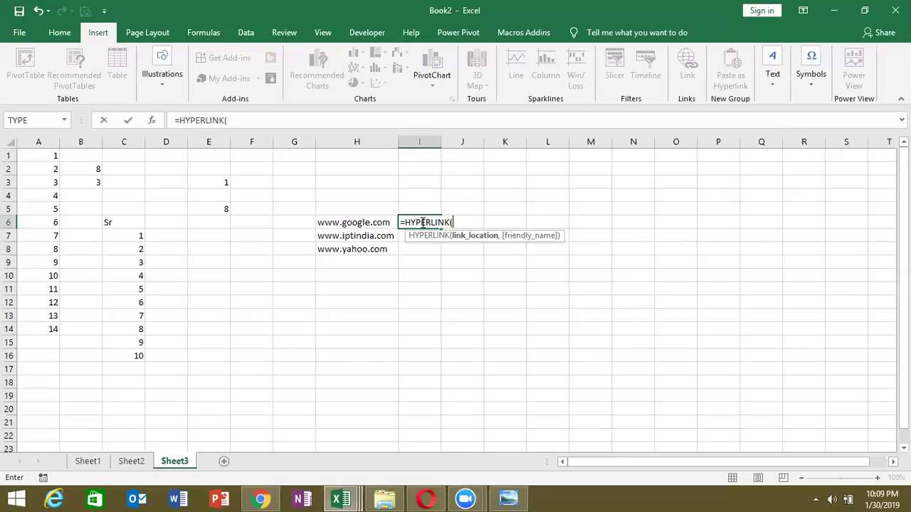
{"action": "left_click", "coordinate": [354, 223]}
{"action": "key", "text": "Return"}
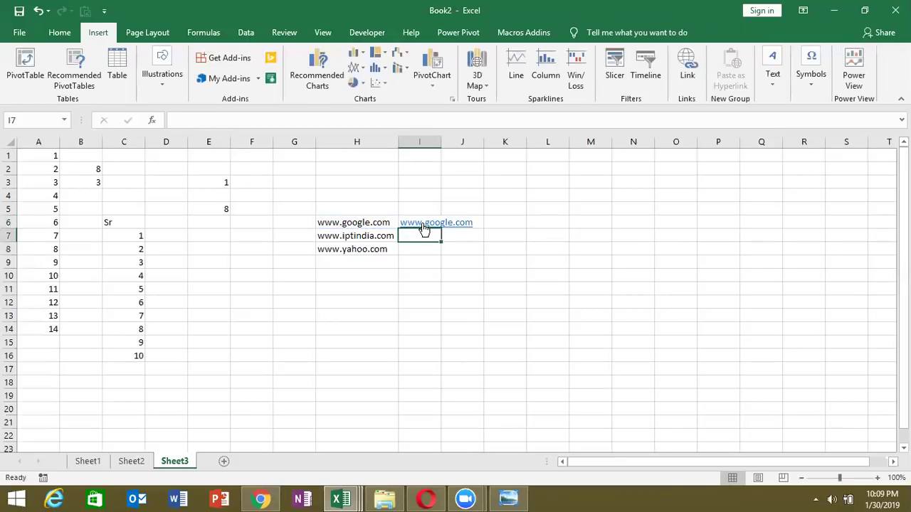
{"action": "left_click", "coordinate": [423, 228]}
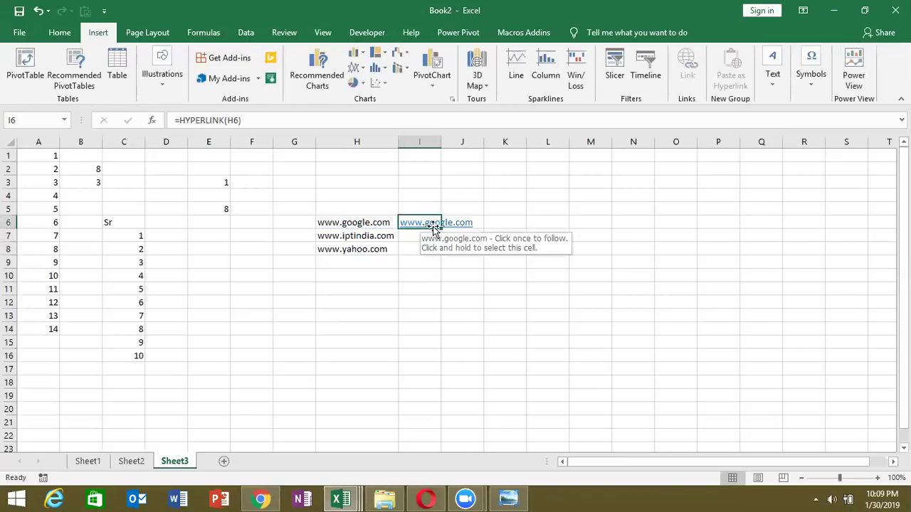
{"action": "double_click", "coordinate": [440, 229]}
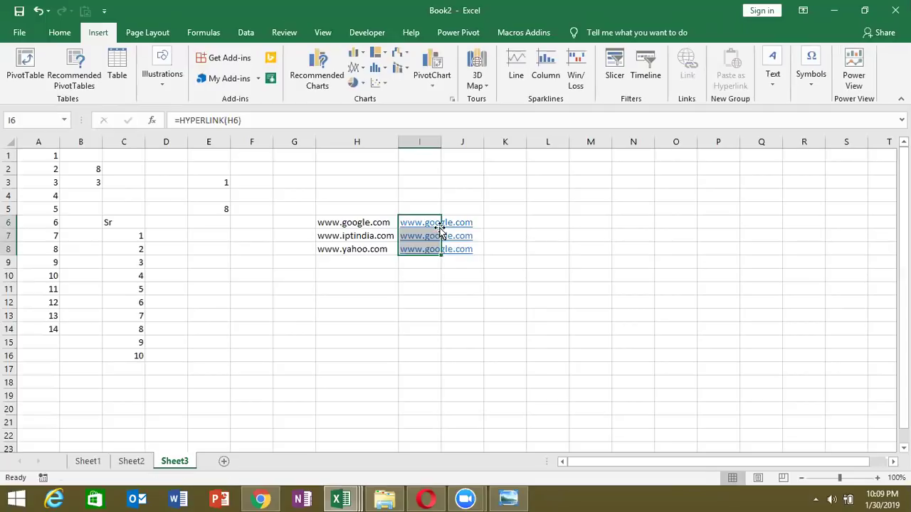
{"action": "left_click", "coordinate": [368, 247]}
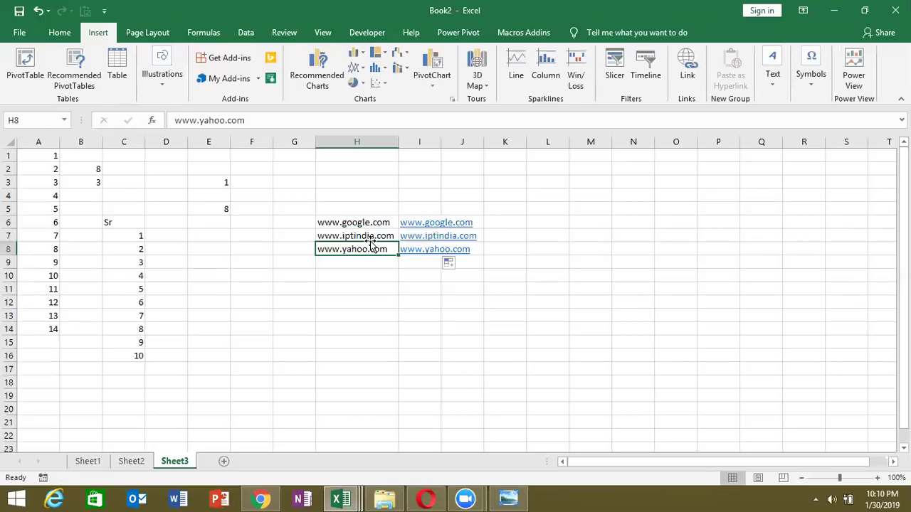
Step: Enter =FORMULATEXT(I8) in I9 to display =HYPERLINK(H8)
{"action": "key", "text": "Down"}
{"action": "key", "text": "Down"}
{"action": "key", "text": "Right"}
{"action": "key", "text": "Up"}
{"action": "type", "text": "=foe"}
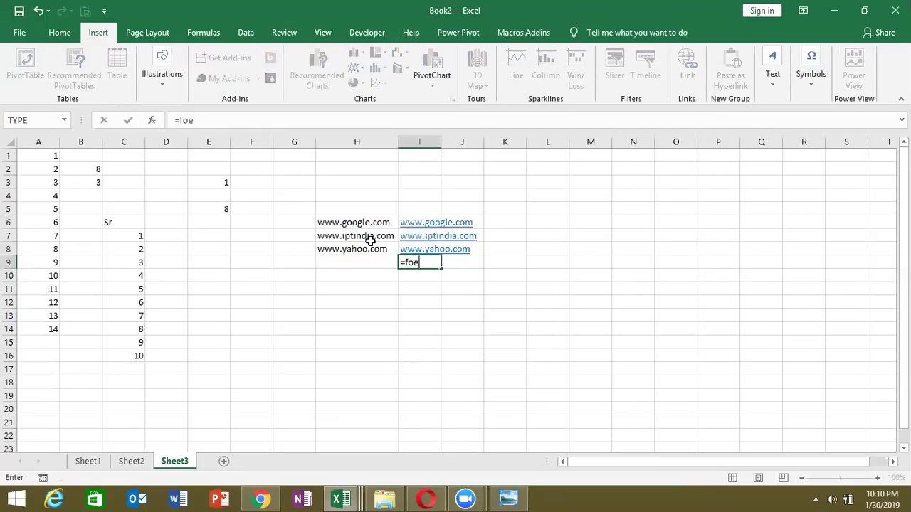
{"action": "key", "text": "BackSpace"}
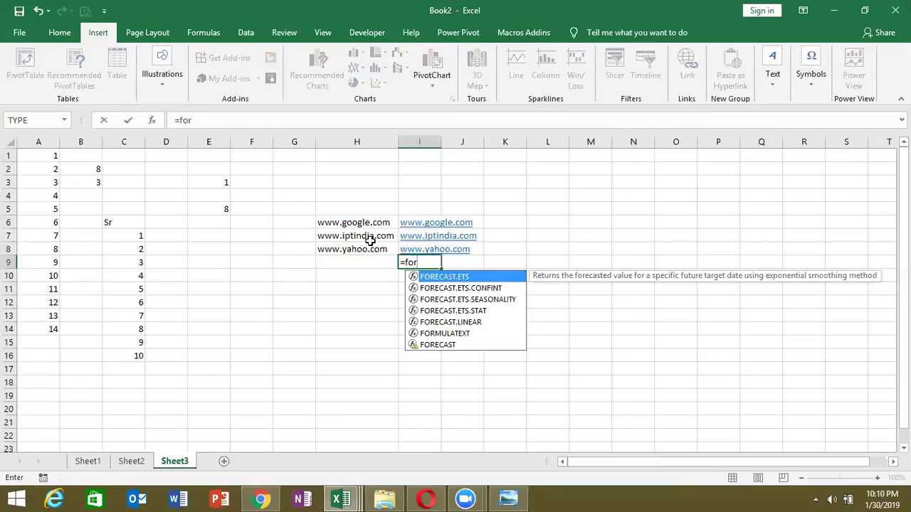
{"action": "key", "text": "Down"}
{"action": "key", "text": "Down"}
{"action": "key", "text": "Down"}
{"action": "key", "text": "Down"}
{"action": "key", "text": "Down"}
{"action": "key", "text": "Tab"}
{"action": "key", "text": "Up"}
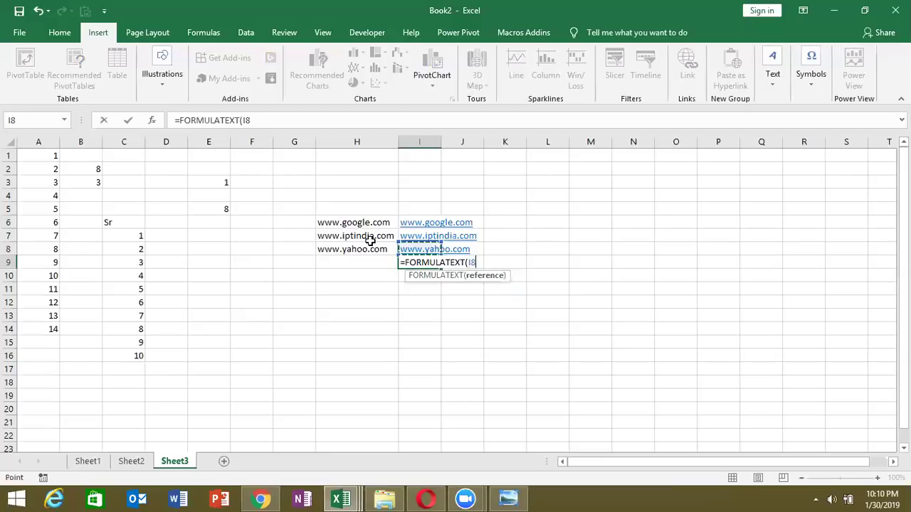
{"action": "key", "text": "Return"}
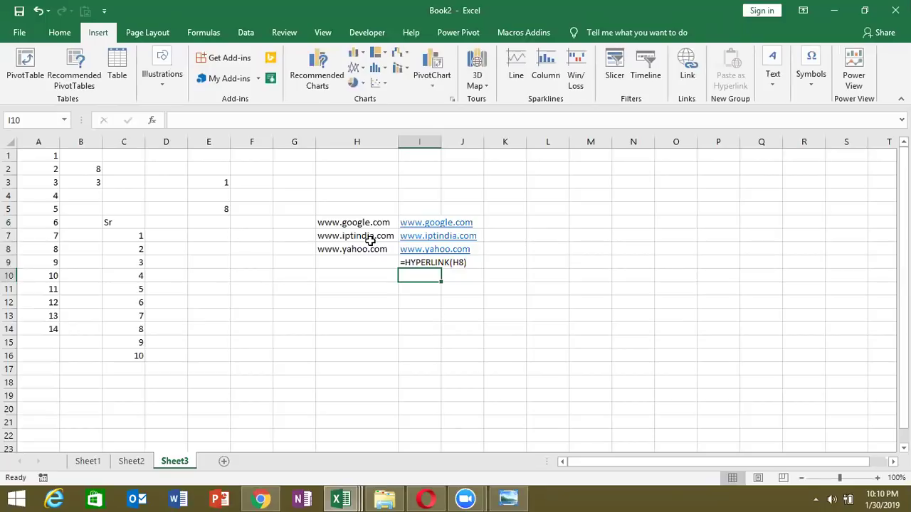
Step: Type a short entry in H13, then cancel it with Esc
{"action": "key", "text": "Down"}
{"action": "key", "text": "Left"}
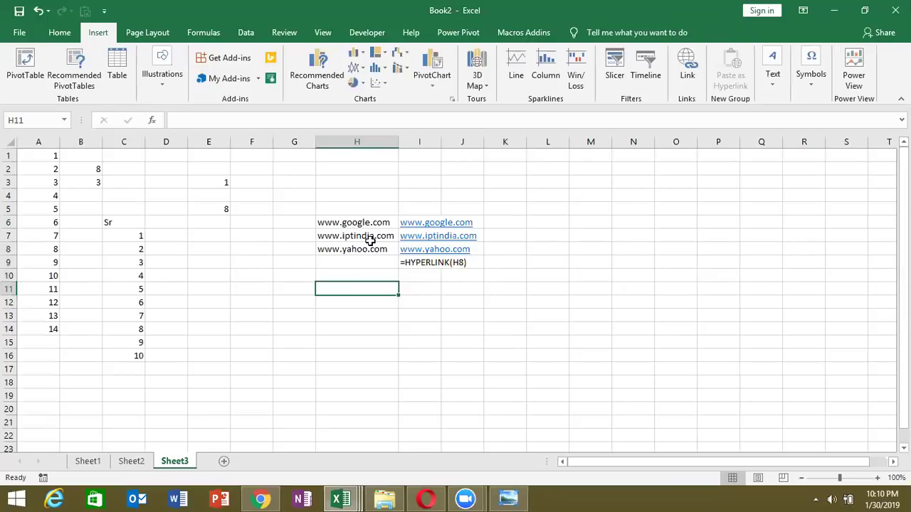
{"action": "key", "text": "Down"}
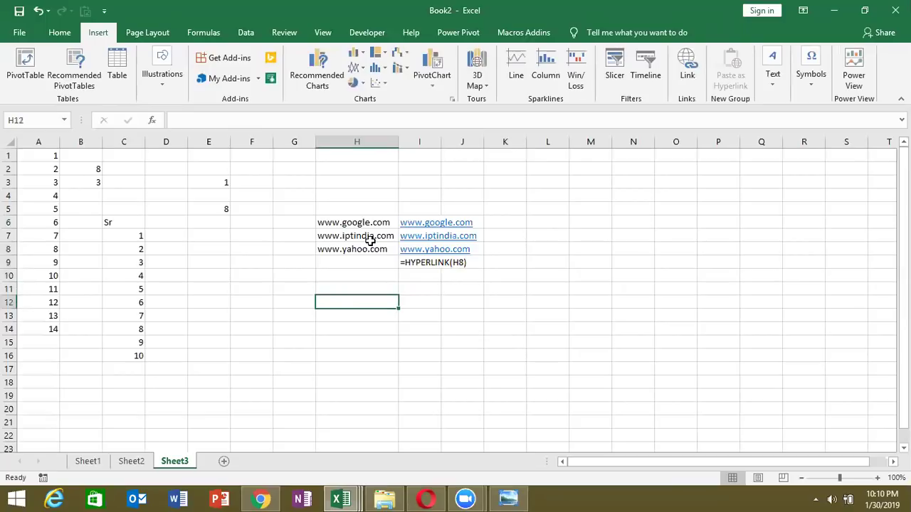
{"action": "key", "text": "Down"}
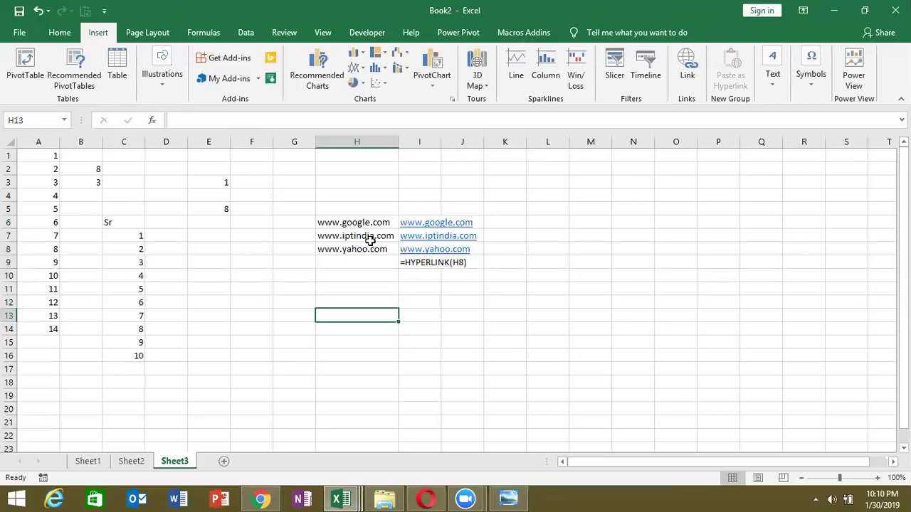
{"action": "type", "text": "N"}
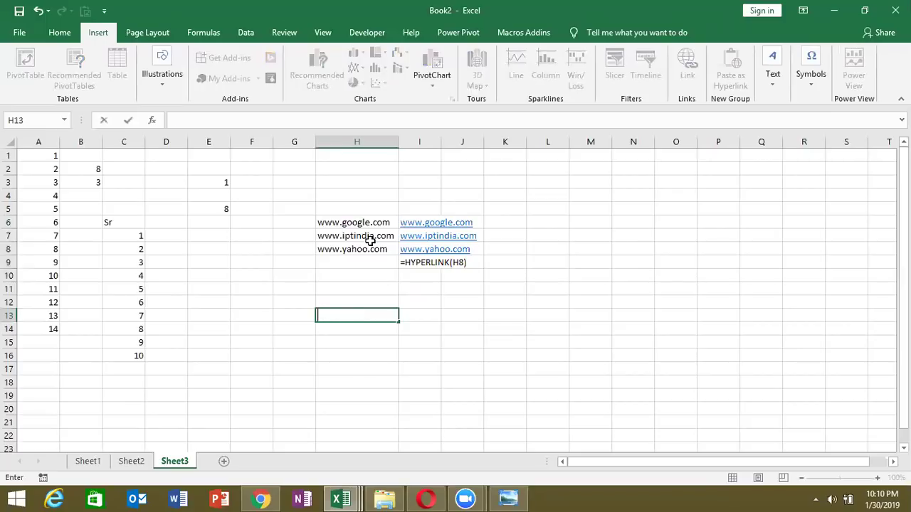
{"action": "type", "text": "M"}
{"action": "key", "text": "BackSpace"}
{"action": "key", "text": "Escape"}
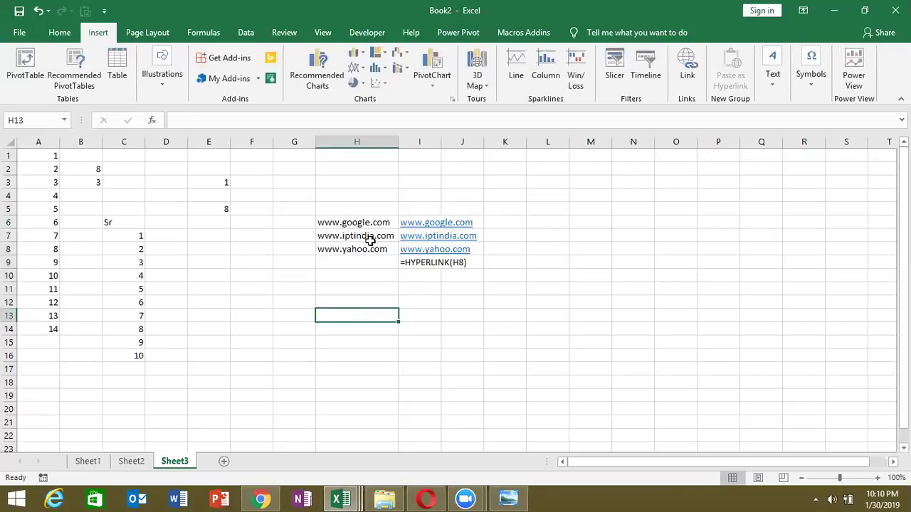
Step: Copy the Name/Jan table A1:B6 from Sheet2
{"action": "left_click", "coordinate": [131, 461]}
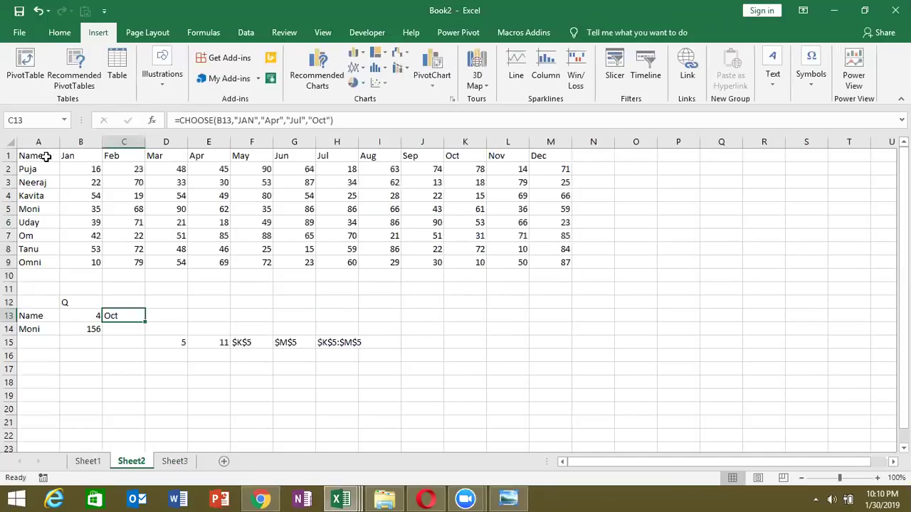
{"action": "left_click_drag", "start_coordinate": [44, 155], "coordinate": [92, 224]}
{"action": "key", "text": "ctrl+c"}
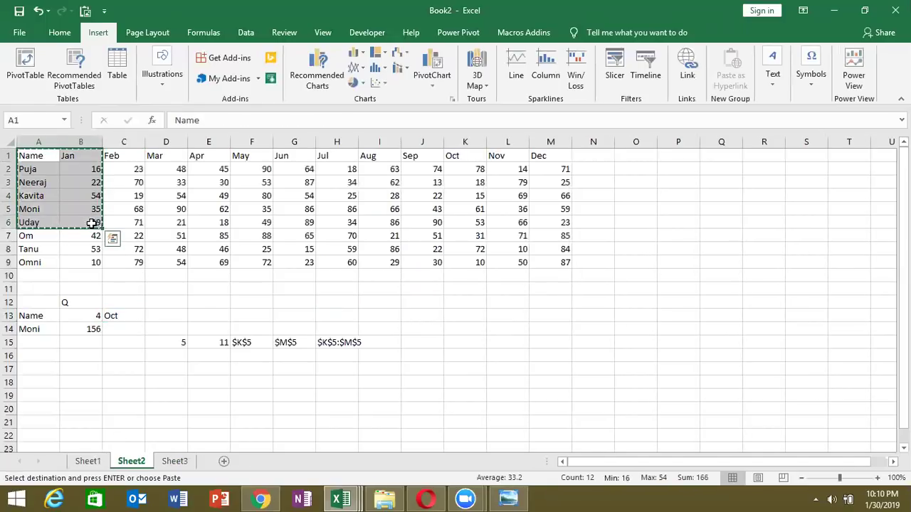
Step: On a new blank sheet, paste the table and paste a transposed copy at C8
{"action": "left_click", "coordinate": [178, 461]}
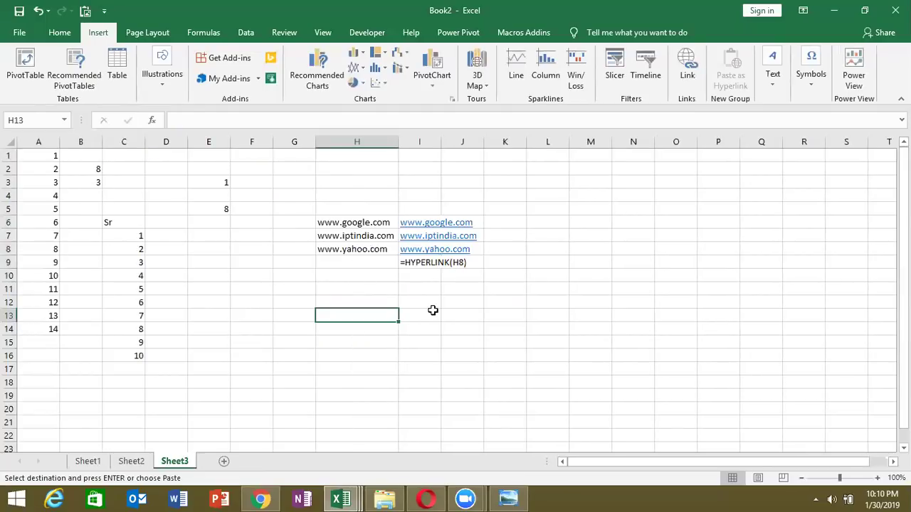
{"action": "left_click", "coordinate": [222, 463]}
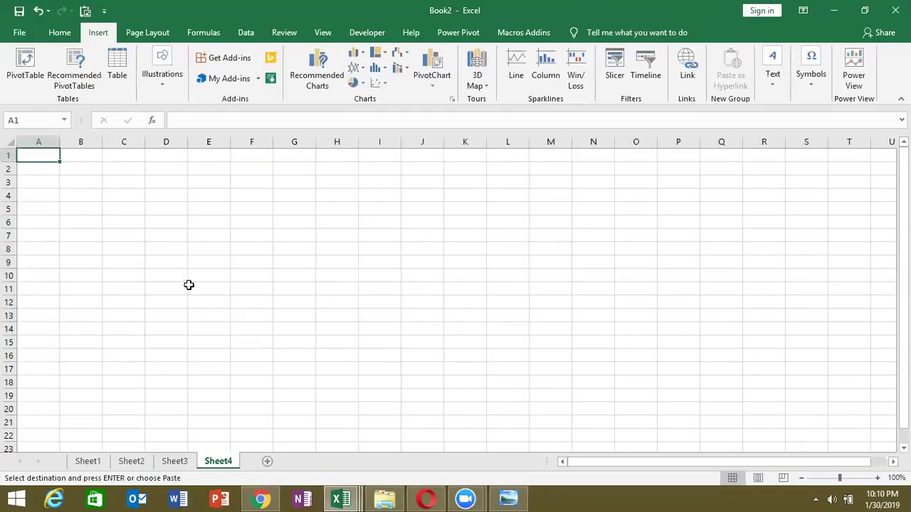
{"action": "key", "text": "ctrl+v"}
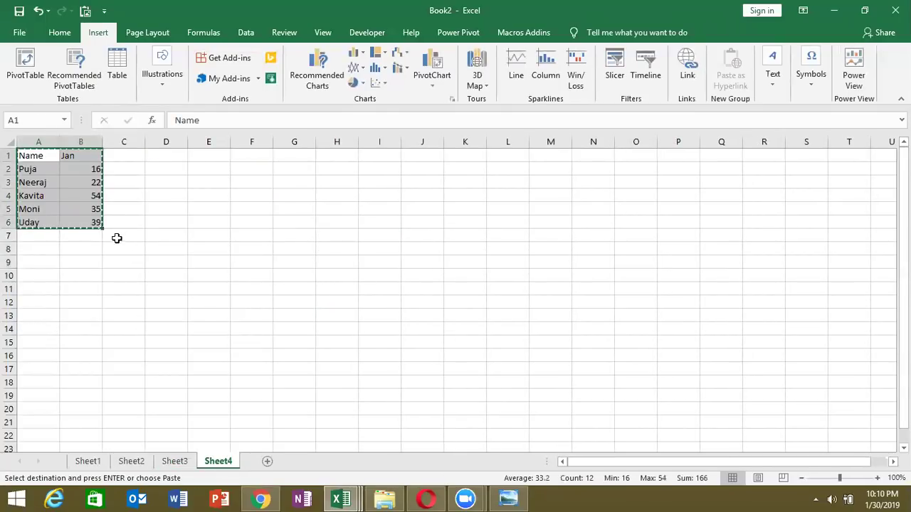
{"action": "right_click", "coordinate": [104, 249]}
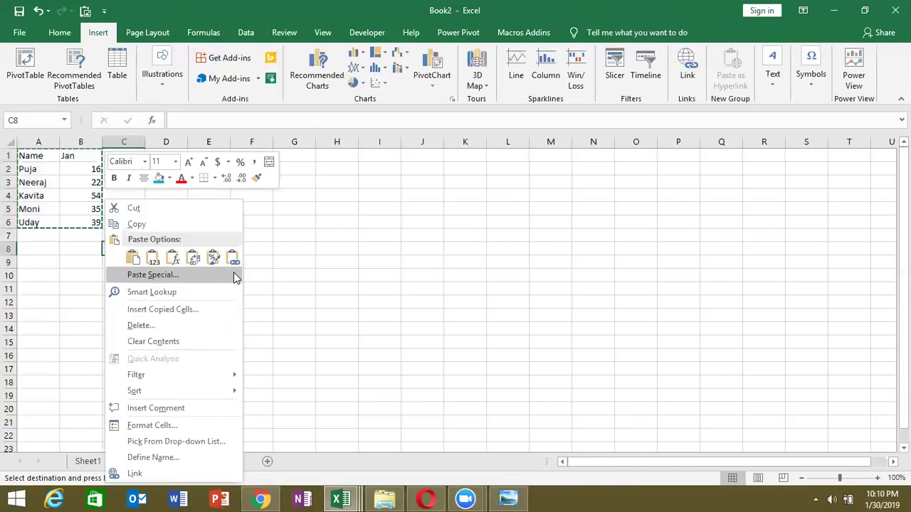
{"action": "left_click", "coordinate": [194, 259]}
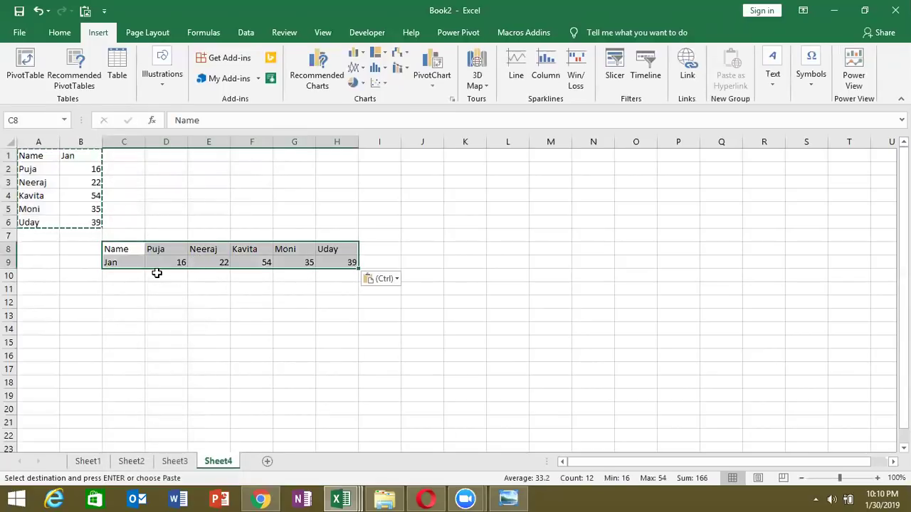
Step: Change Neeraj's Jan value in B3 to 87, then reselect C8 of the unchanged transposed copy
{"action": "left_click", "coordinate": [36, 170]}
{"action": "left_click", "coordinate": [80, 187]}
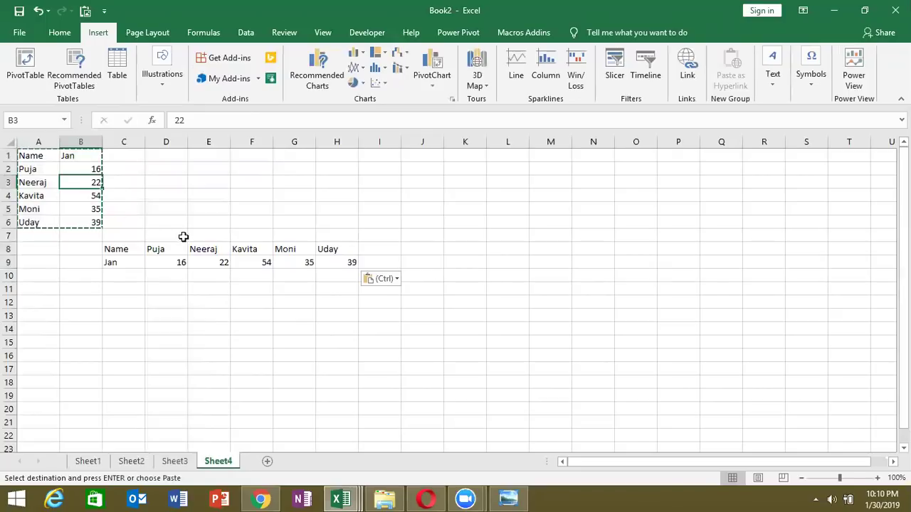
{"action": "type", "text": "87"}
{"action": "key", "text": "Return"}
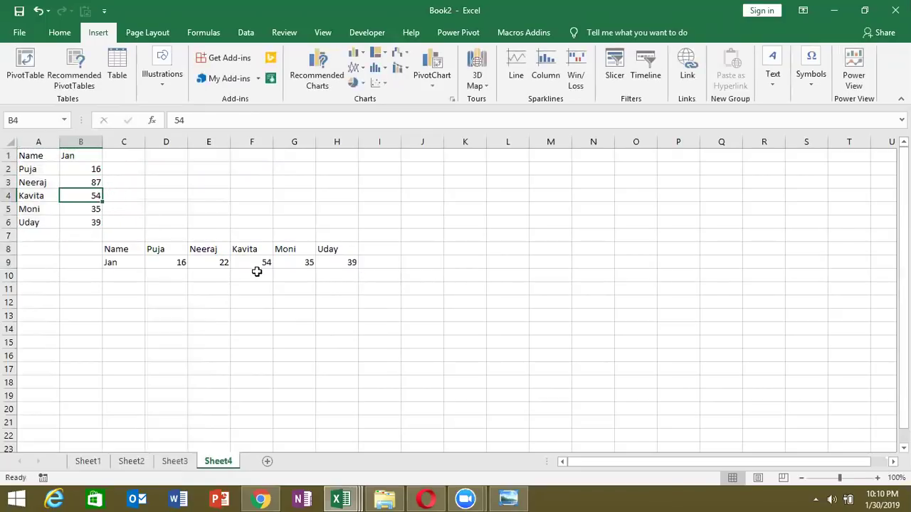
{"action": "left_click", "coordinate": [257, 274]}
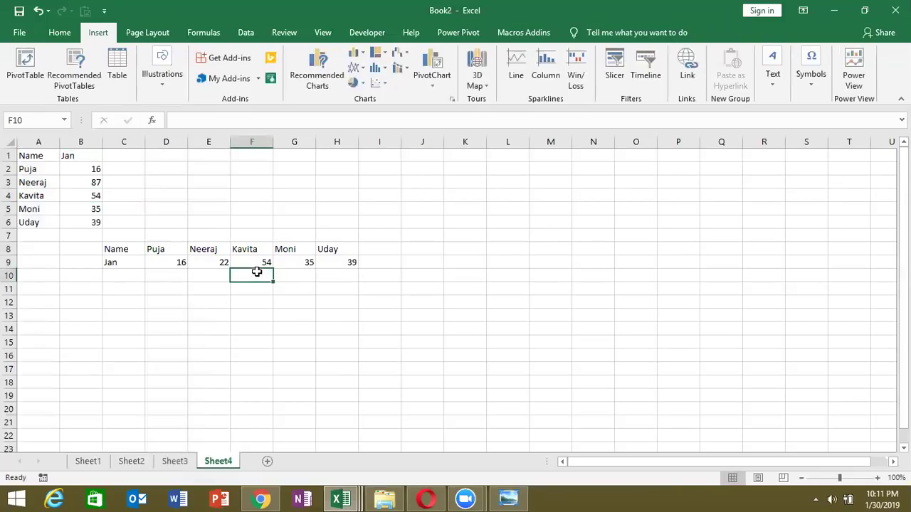
{"action": "left_click", "coordinate": [117, 250]}
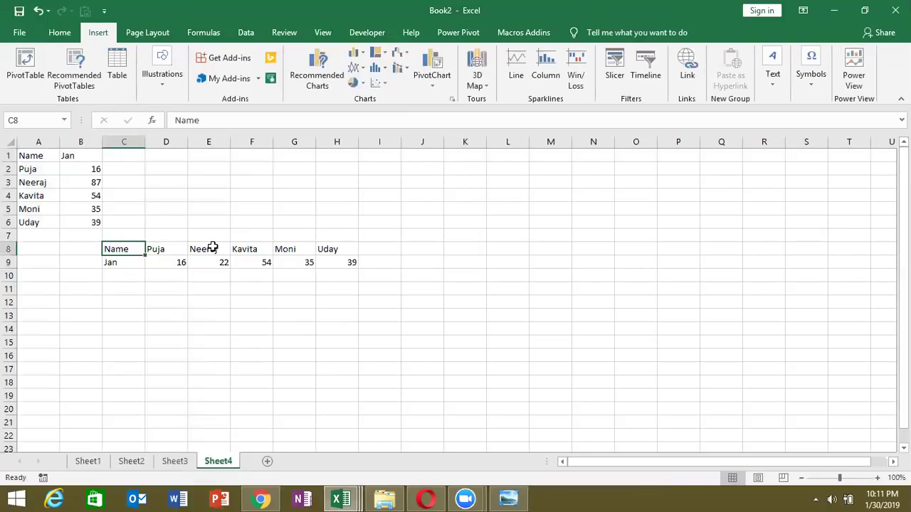
Step: Abandon a first TRANSPOSE attempt and select the output range C8:H9
{"action": "type", "text": "="}
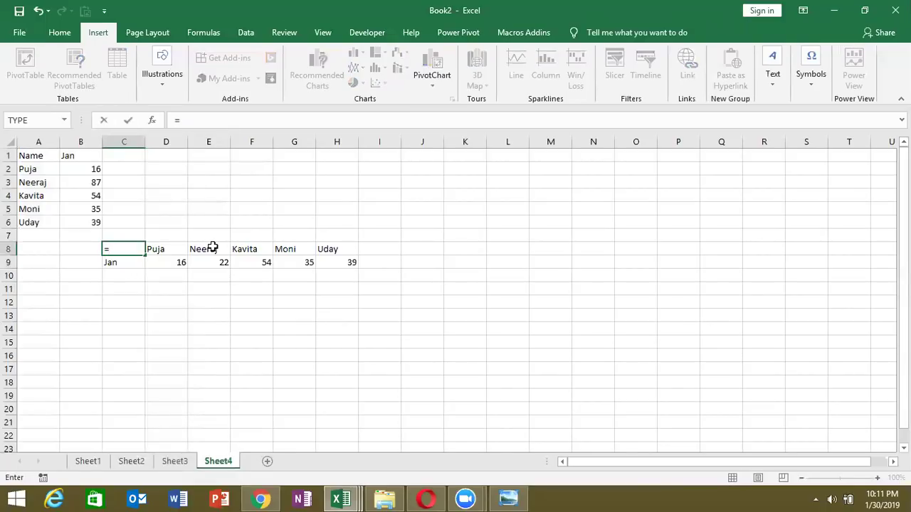
{"action": "type", "text": "tr"}
{"action": "key", "text": "Tab"}
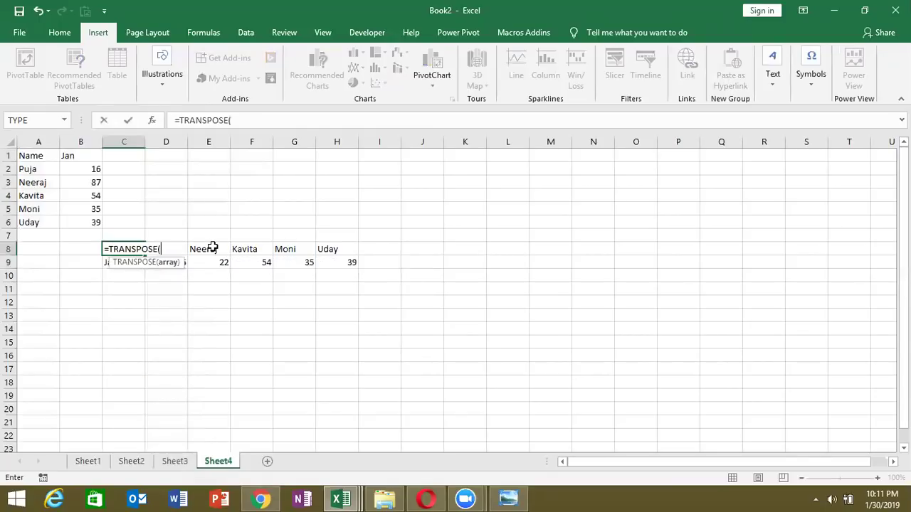
{"action": "left_click_drag", "start_coordinate": [34, 155], "coordinate": [90, 208]}
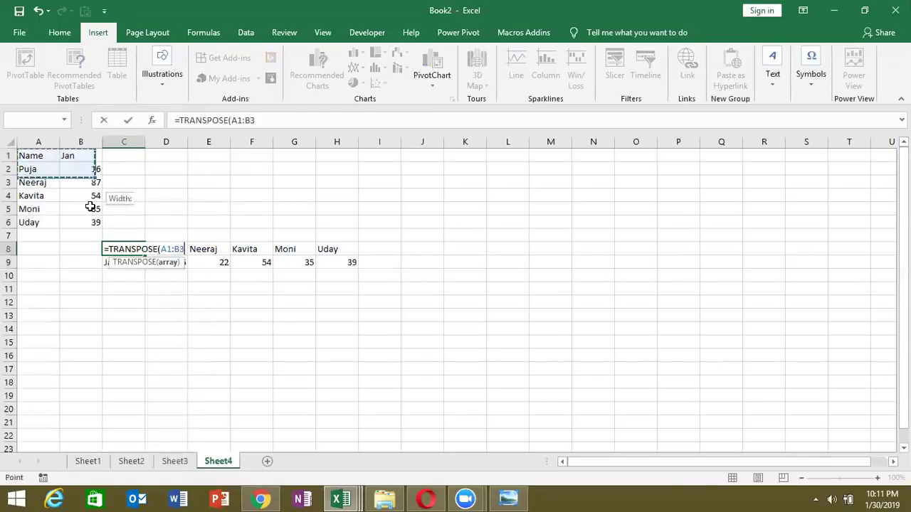
{"action": "key", "text": "ctrl+Return"}
{"action": "key", "text": "shift+Right"}
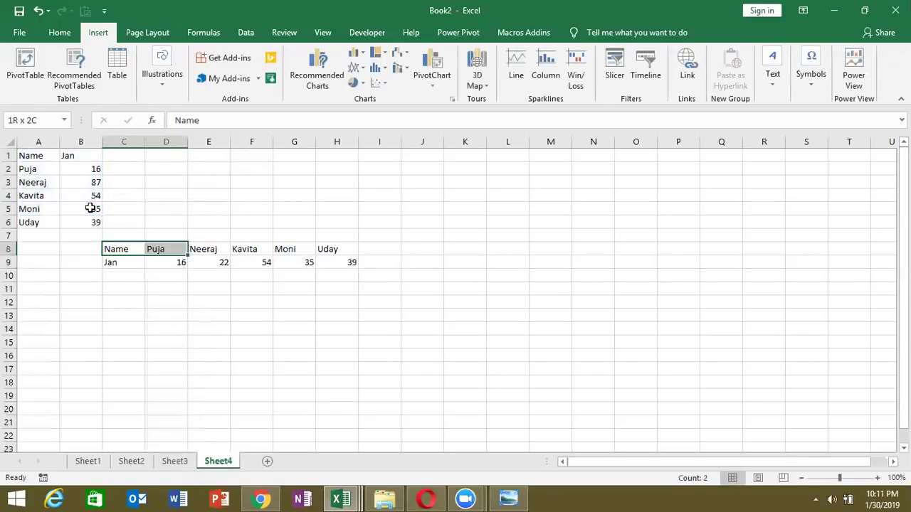
{"action": "key", "text": "shift+Right"}
{"action": "key", "text": "shift+Right"}
{"action": "key", "text": "shift+Right"}
{"action": "key", "text": "shift+Down"}
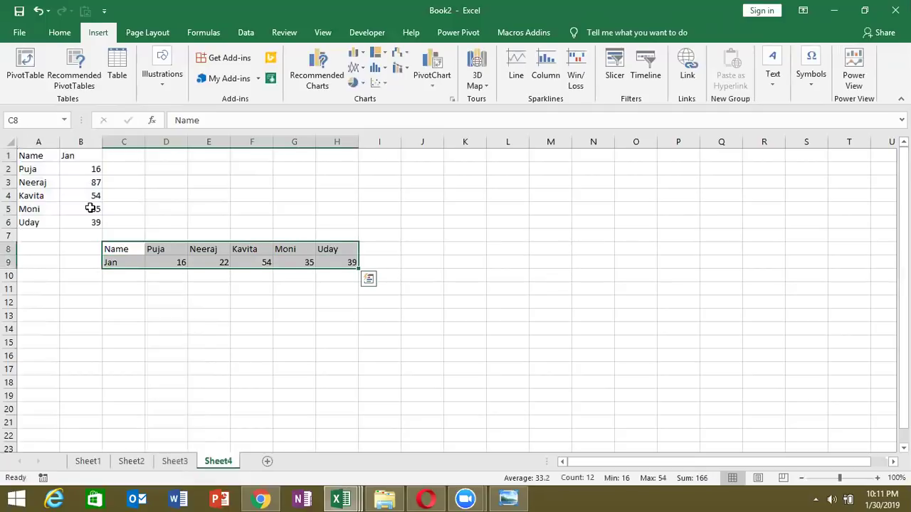
Step: Enter =TRANSPOSE(A1:B6) as an array formula across C8:H9
{"action": "type", "text": "=tr"}
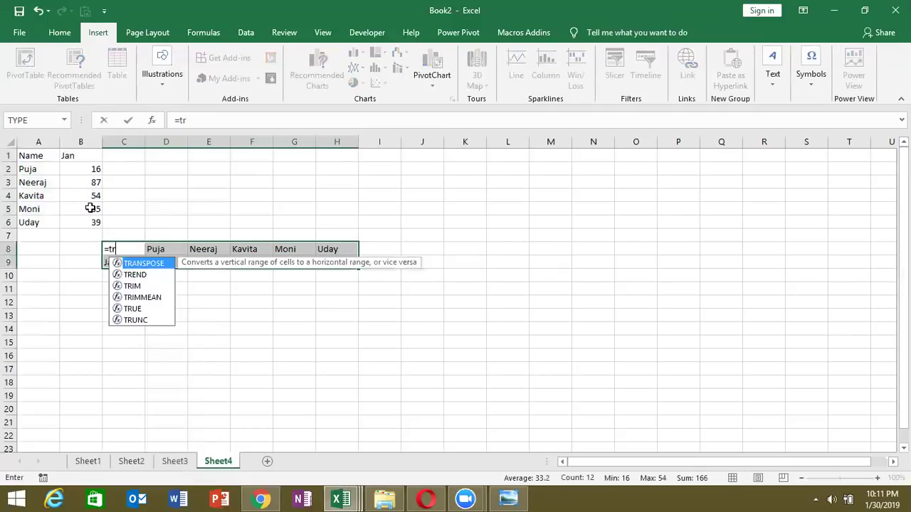
{"action": "key", "text": "Tab"}
{"action": "left_click_drag", "start_coordinate": [29, 156], "coordinate": [95, 215]}
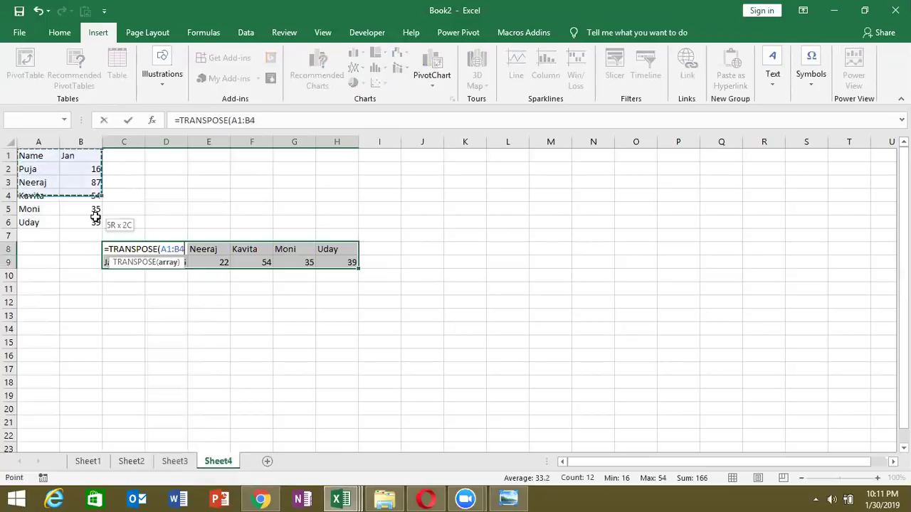
{"action": "type", "text": ")"}
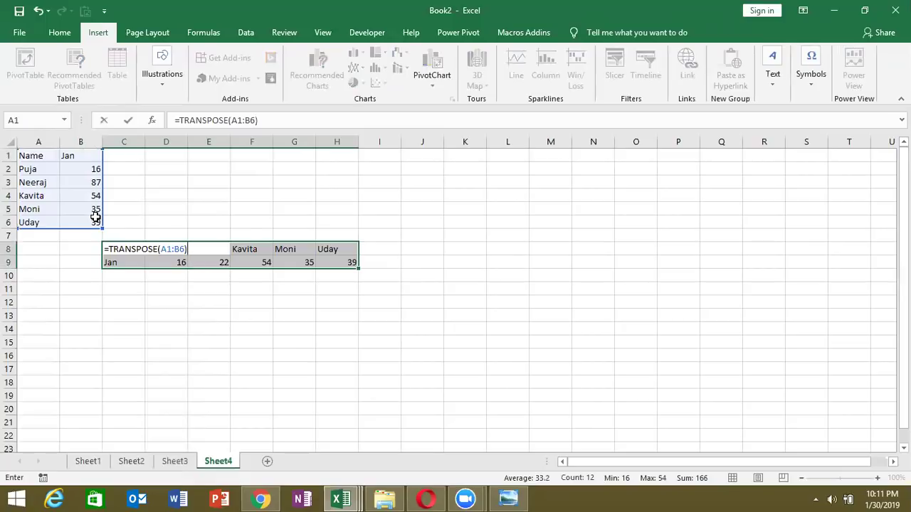
{"action": "key", "text": "ctrl+shift+Return"}
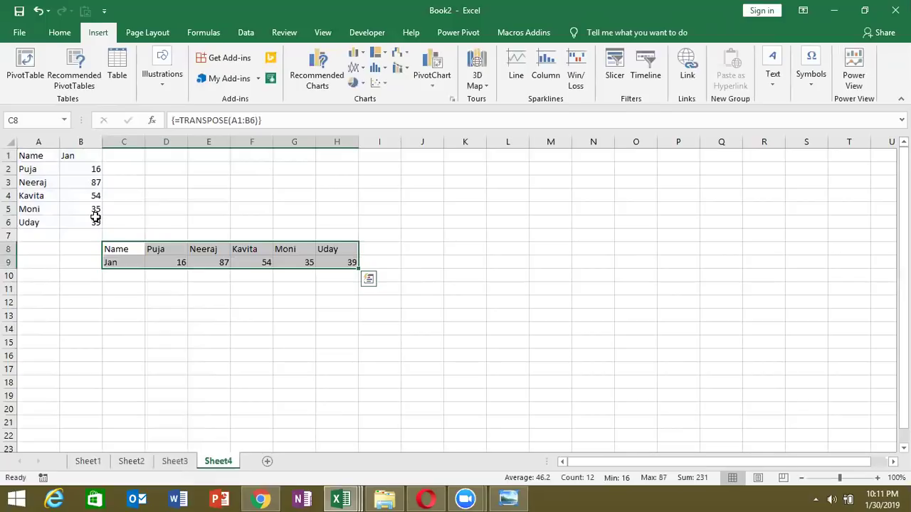
Step: Change Moni's Jan value in B5 to 85 and check the transposed array updates
{"action": "left_click", "coordinate": [87, 209]}
{"action": "double_click", "coordinate": [87, 210]}
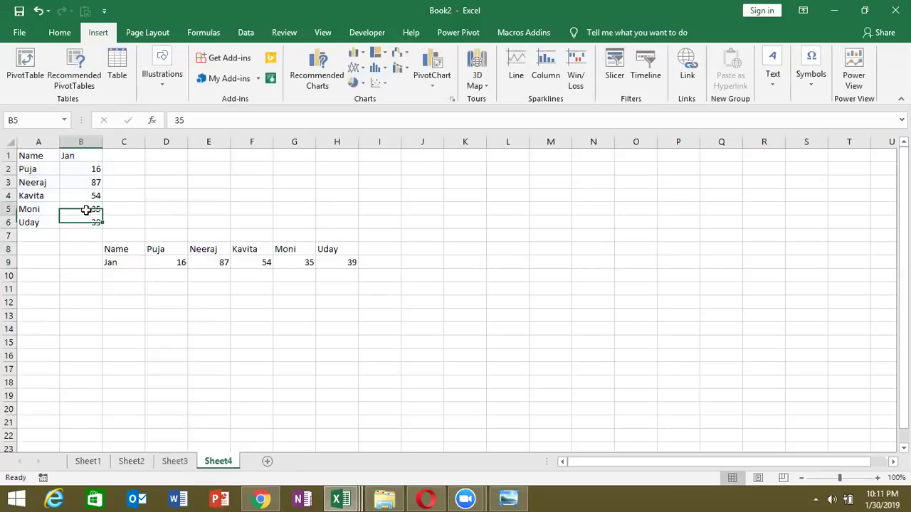
{"action": "type", "text": "8"}
{"action": "key", "text": "Return"}
{"action": "left_click", "coordinate": [86, 209]}
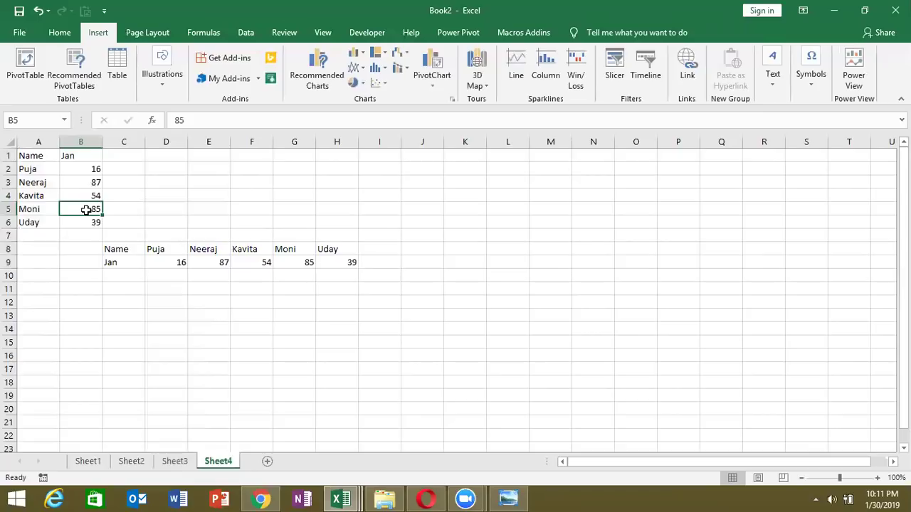
{"action": "key", "text": "Down"}
{"action": "key", "text": "Down"}
{"action": "key", "text": "Down"}
{"action": "key", "text": "Right"}
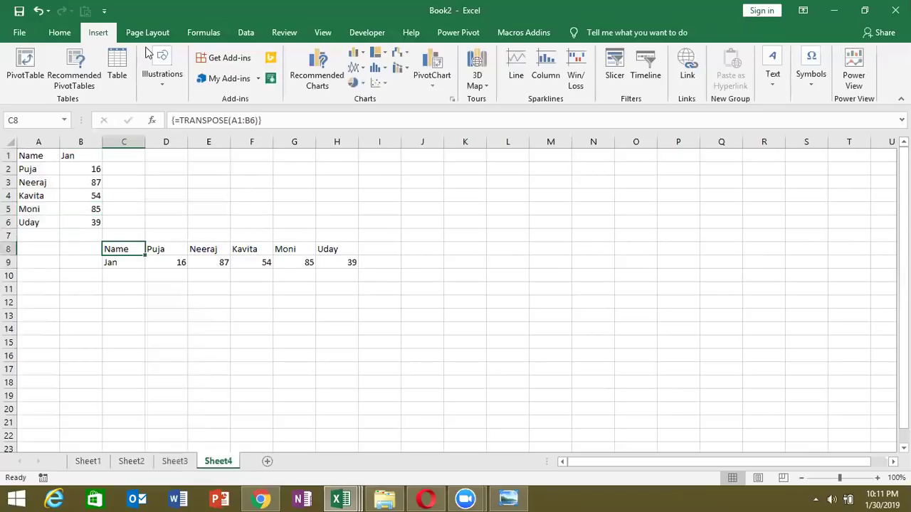
Step: On the Formulas tab, browse the Date & Time and Lookup & Reference lists to find TRANSPOSE
{"action": "left_click", "coordinate": [202, 33]}
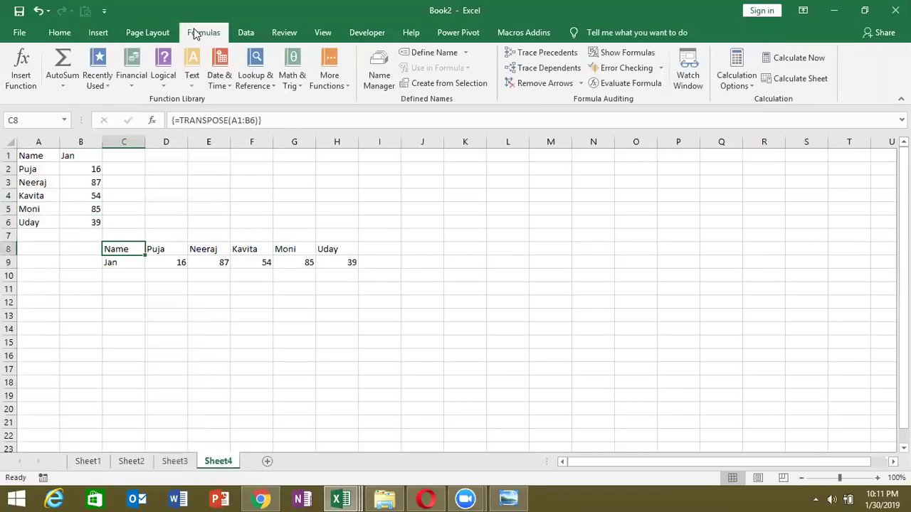
{"action": "left_click", "coordinate": [223, 91]}
{"action": "left_click", "coordinate": [252, 82]}
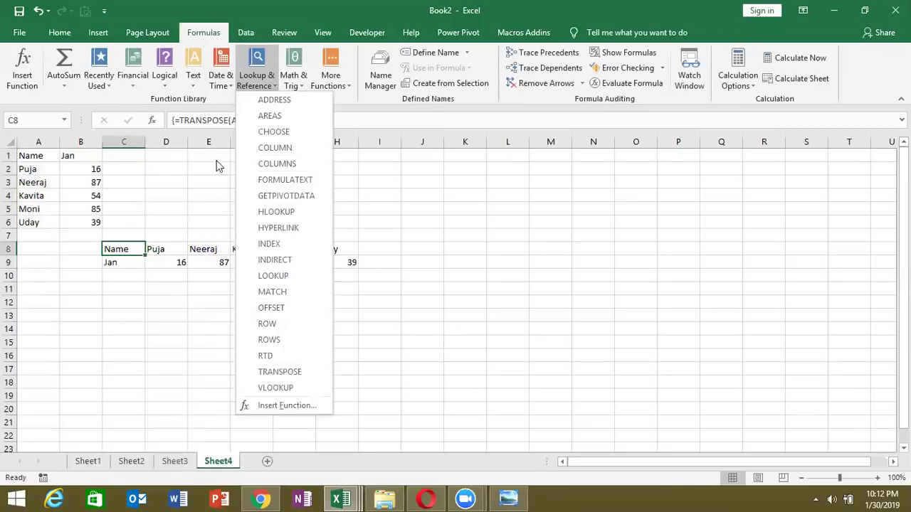
{"action": "left_click", "coordinate": [199, 175]}
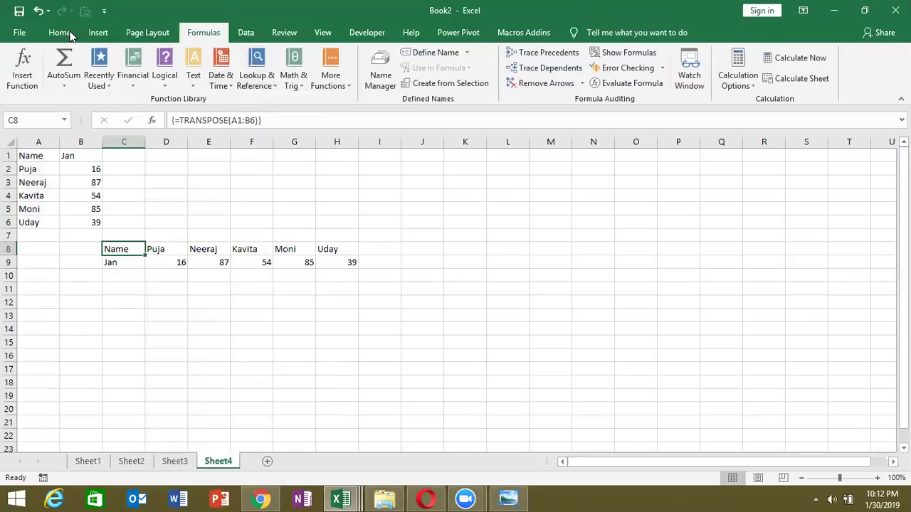
{"action": "left_click", "coordinate": [25, 12]}
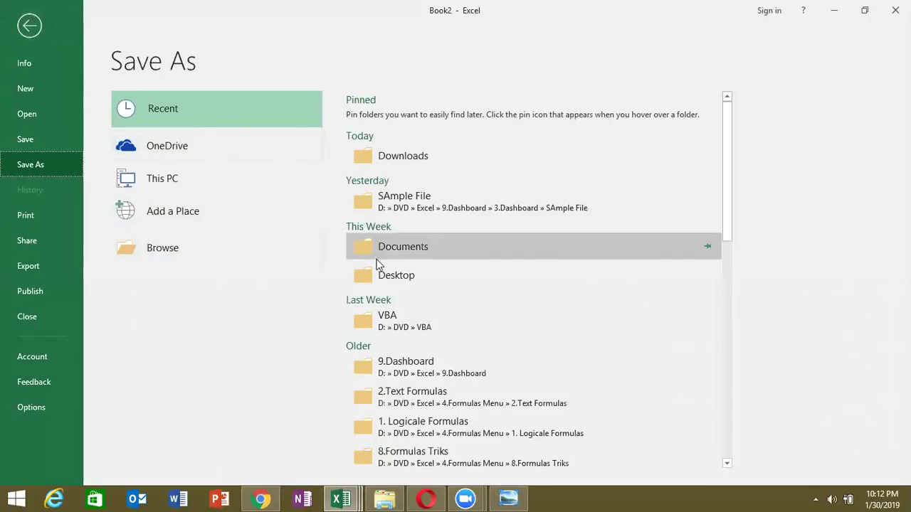
Step: Save the workbook to the Desktop as the macro-enabled file 'ref'
{"action": "left_click", "coordinate": [382, 278]}
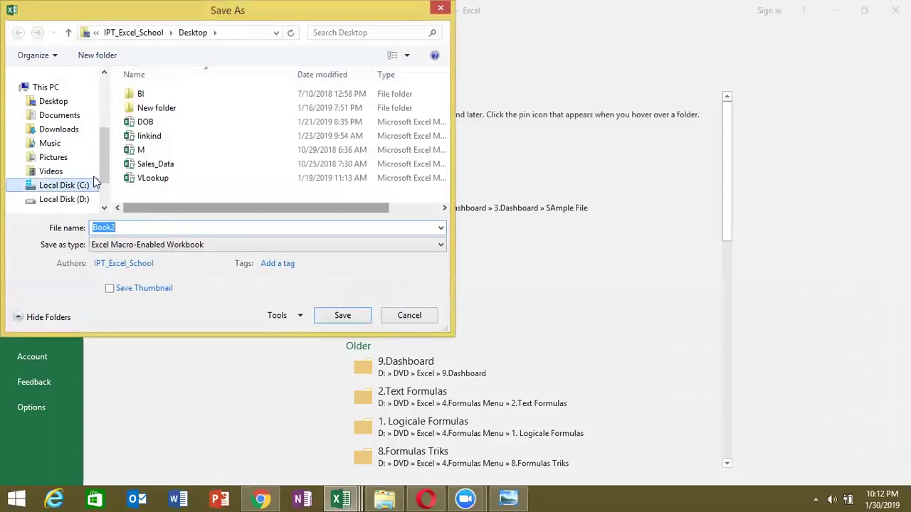
{"action": "type", "text": "ref"}
{"action": "left_click", "coordinate": [331, 315]}
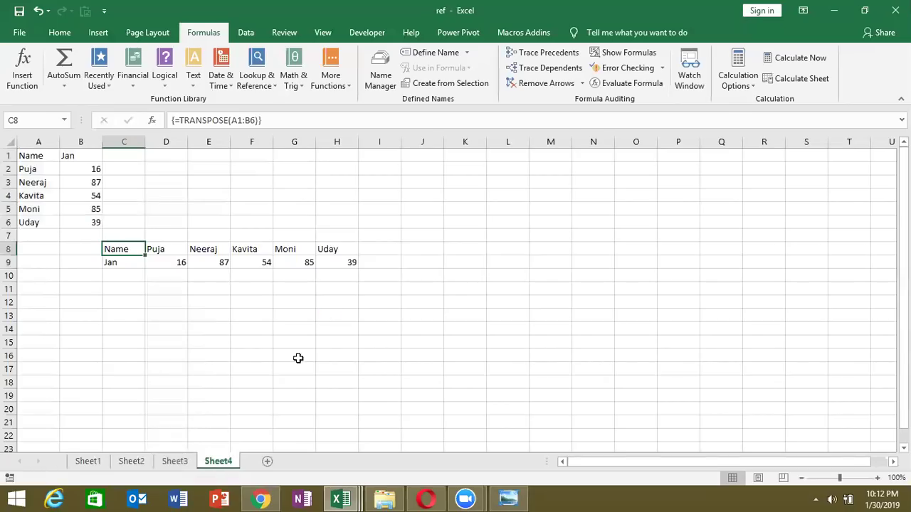
Step: Switch to Gmail and start a reply-all to the first message
{"action": "left_click", "coordinate": [834, 10]}
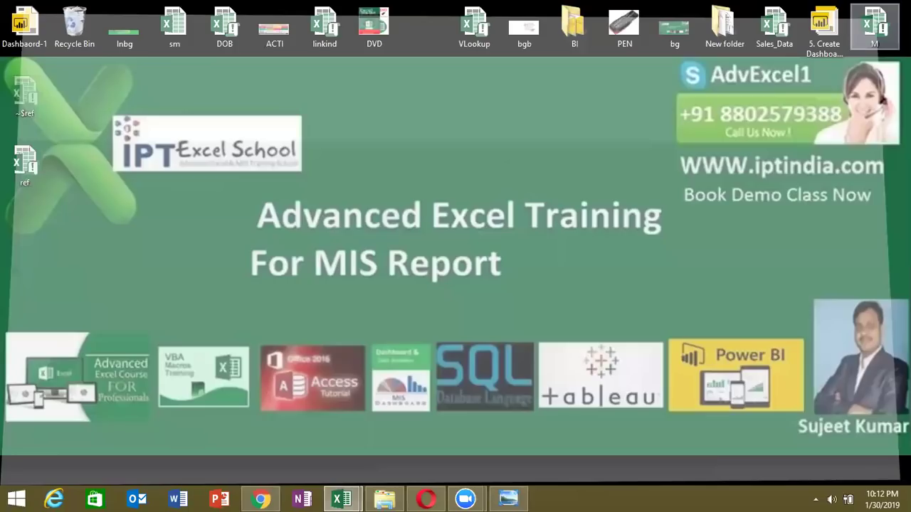
{"action": "left_click", "coordinate": [256, 499]}
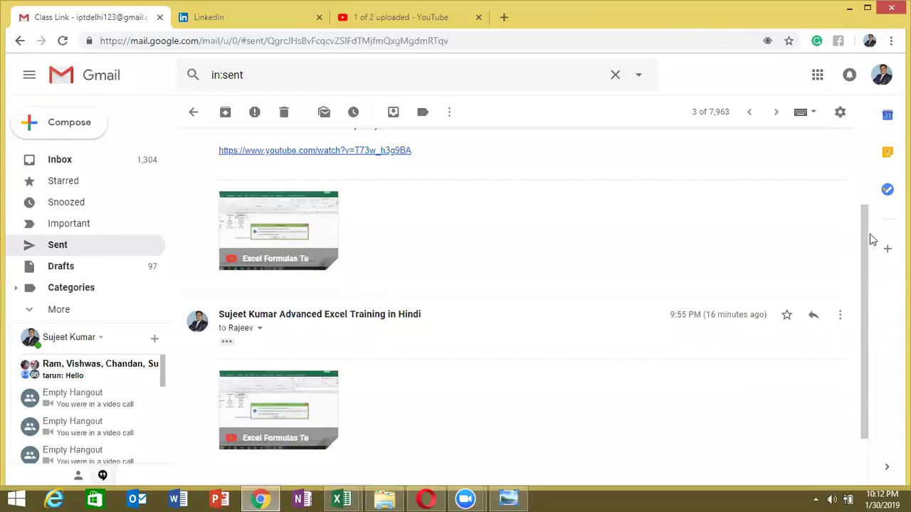
{"action": "left_click_drag", "start_coordinate": [868, 239], "coordinate": [864, 172]}
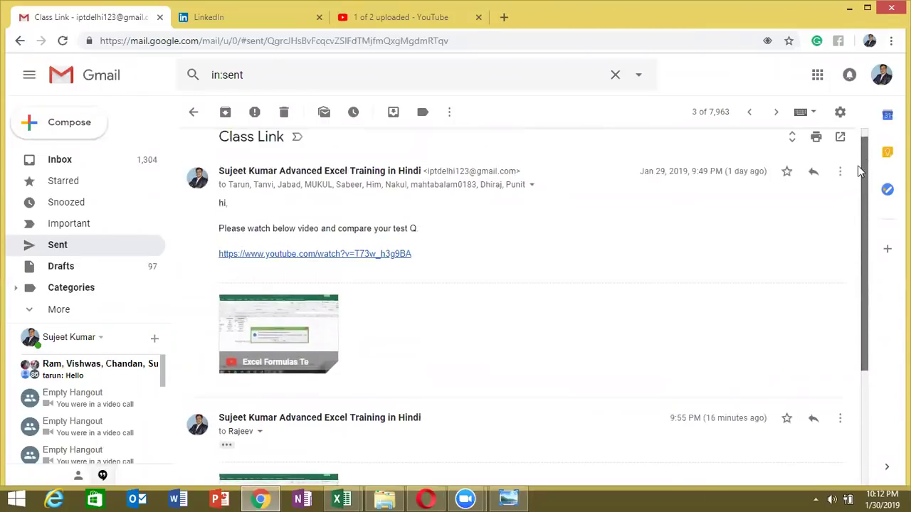
{"action": "left_click", "coordinate": [839, 173]}
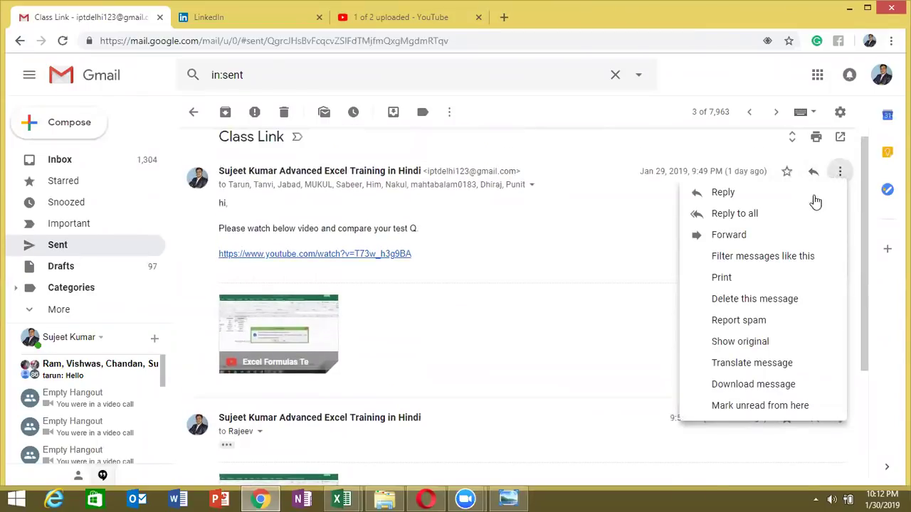
{"action": "left_click", "coordinate": [749, 213]}
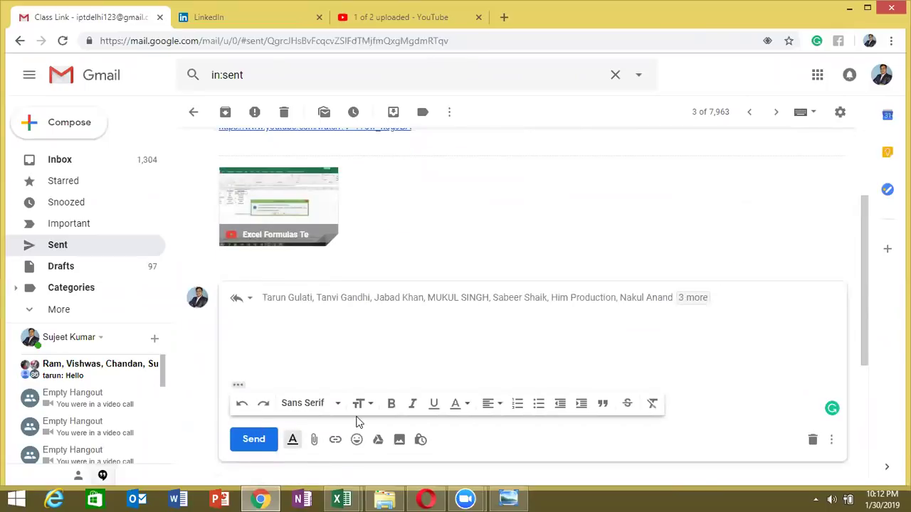
Step: Attach the ref workbook, add a suggested contact as recipient, send, and return to the inbox
{"action": "left_click", "coordinate": [314, 441]}
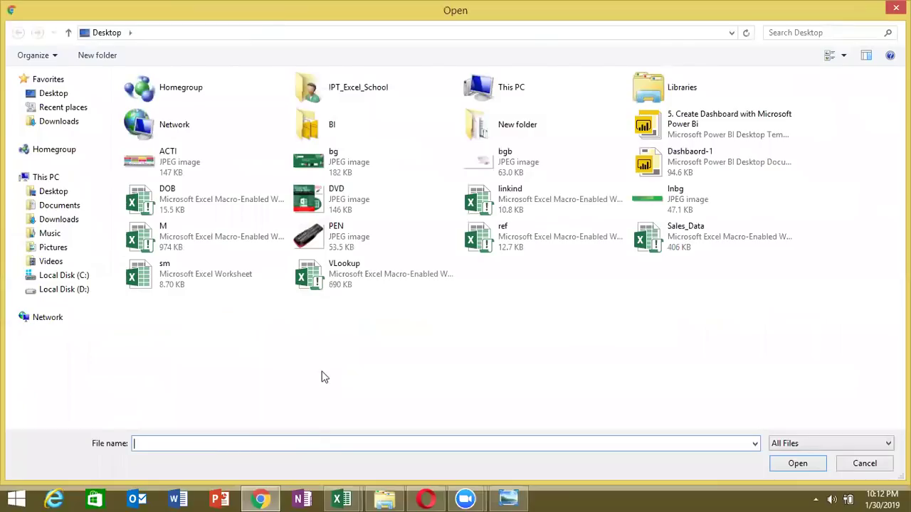
{"action": "double_click", "coordinate": [557, 237]}
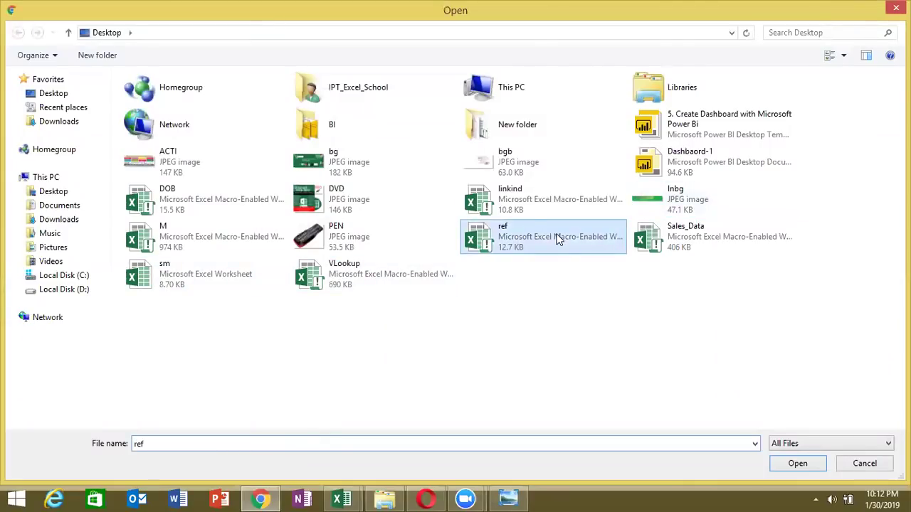
{"action": "left_click", "coordinate": [277, 294]}
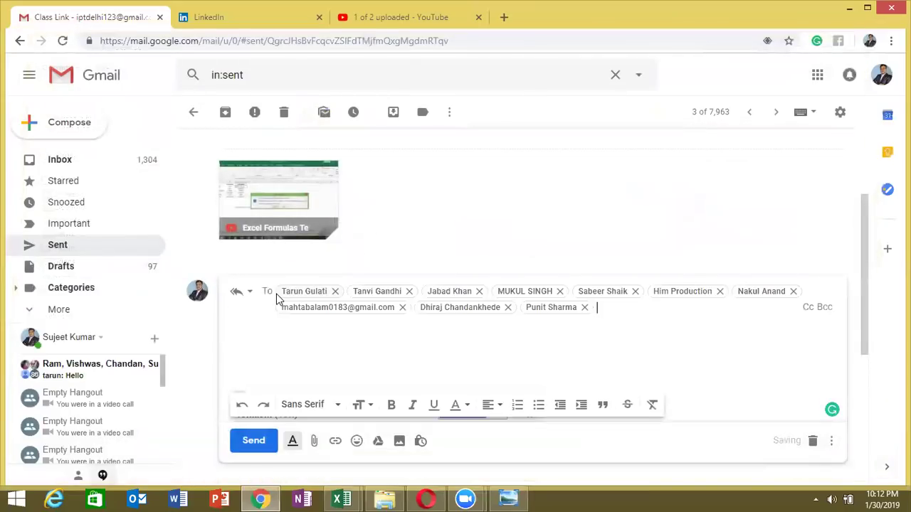
{"action": "type", "text": "r"}
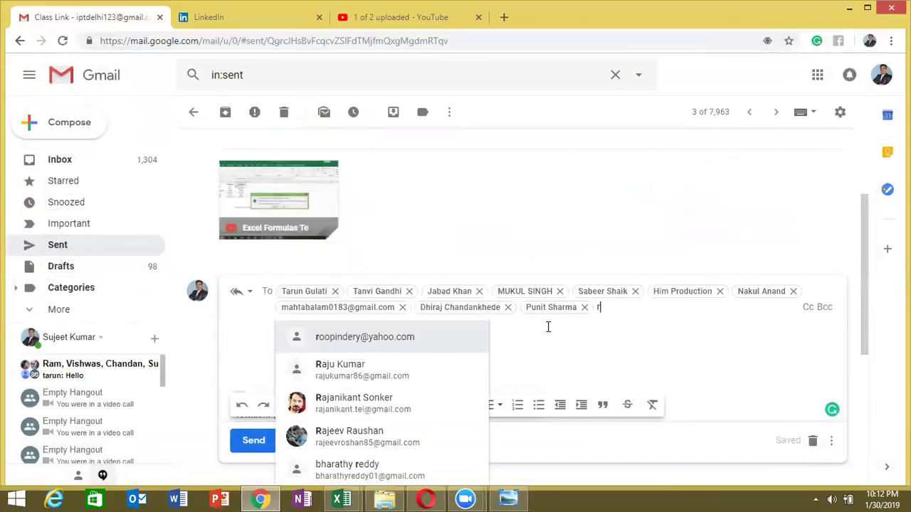
{"action": "type", "text": "aj"}
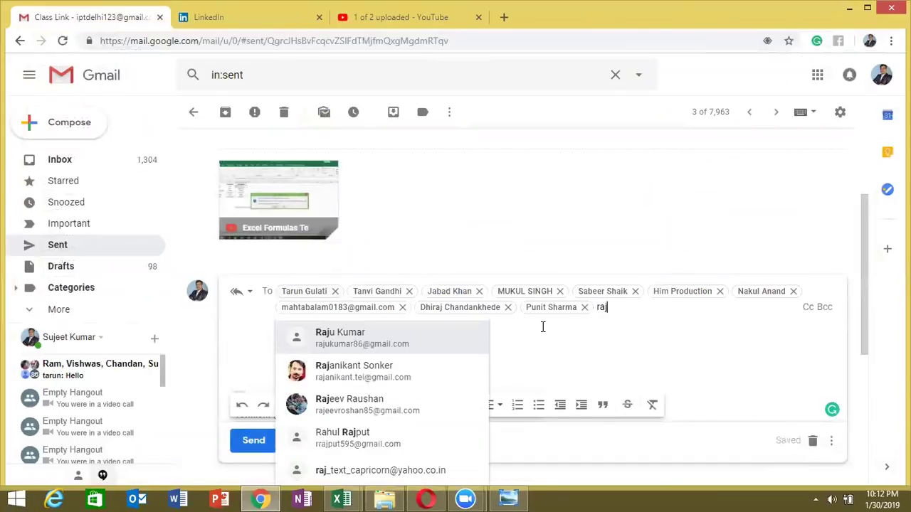
{"action": "left_click", "coordinate": [364, 414]}
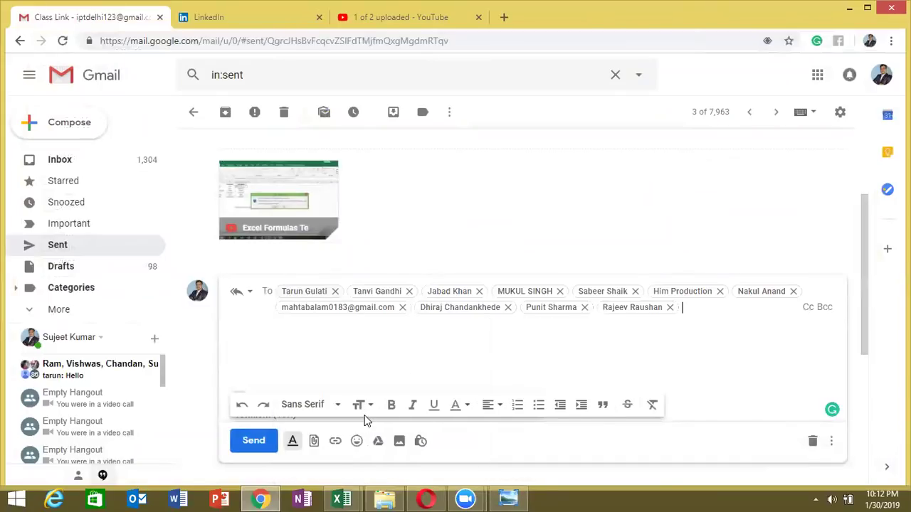
{"action": "left_click", "coordinate": [256, 443]}
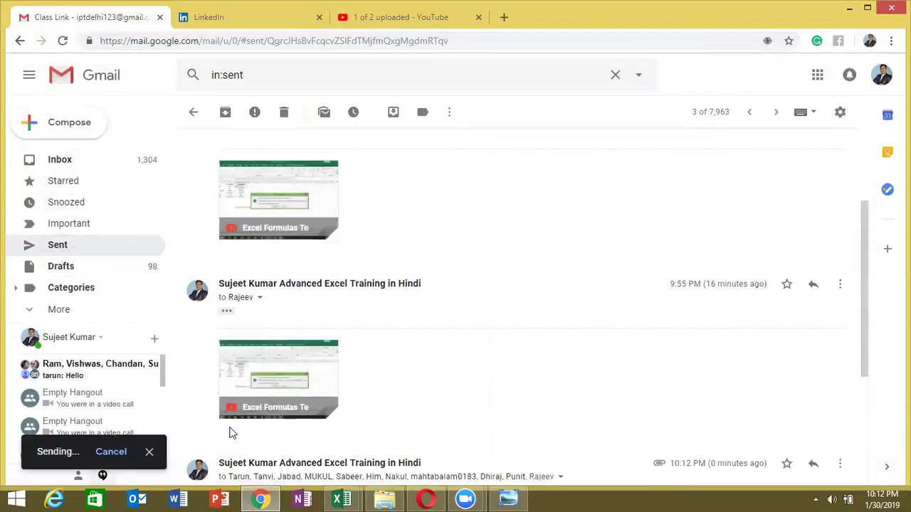
{"action": "left_click", "coordinate": [61, 161]}
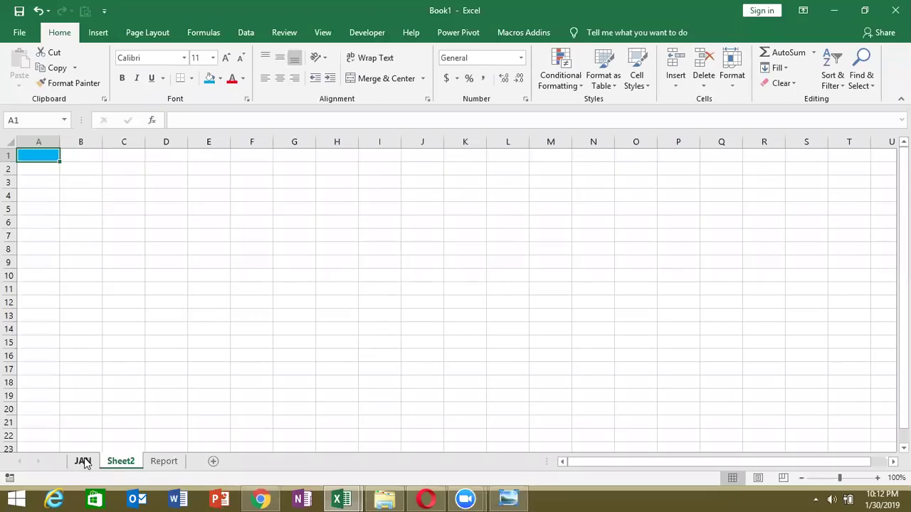
Step: Open the Desktop workbook 'ref' from the recent files list
{"action": "left_click", "coordinate": [83, 461]}
{"action": "left_click", "coordinate": [136, 466]}
{"action": "mouse_move", "coordinate": [341, 499]}
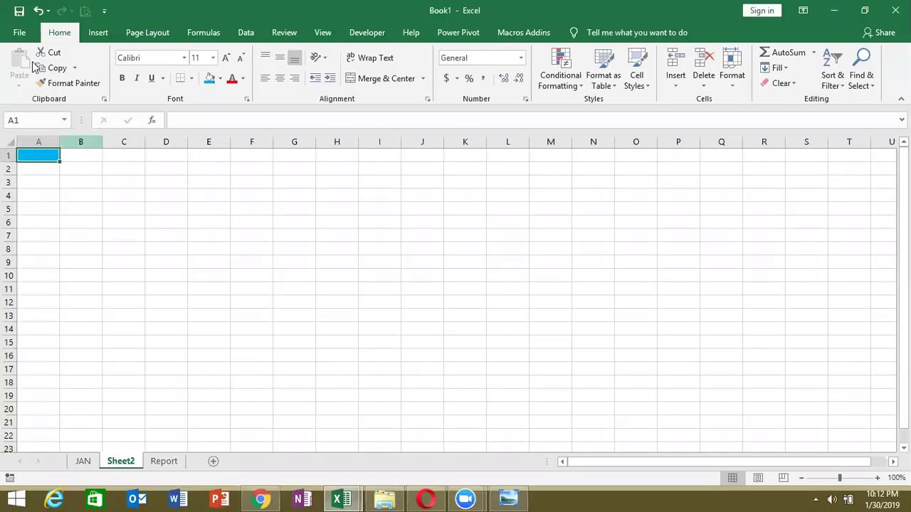
{"action": "left_click", "coordinate": [20, 33]}
{"action": "left_click", "coordinate": [50, 109]}
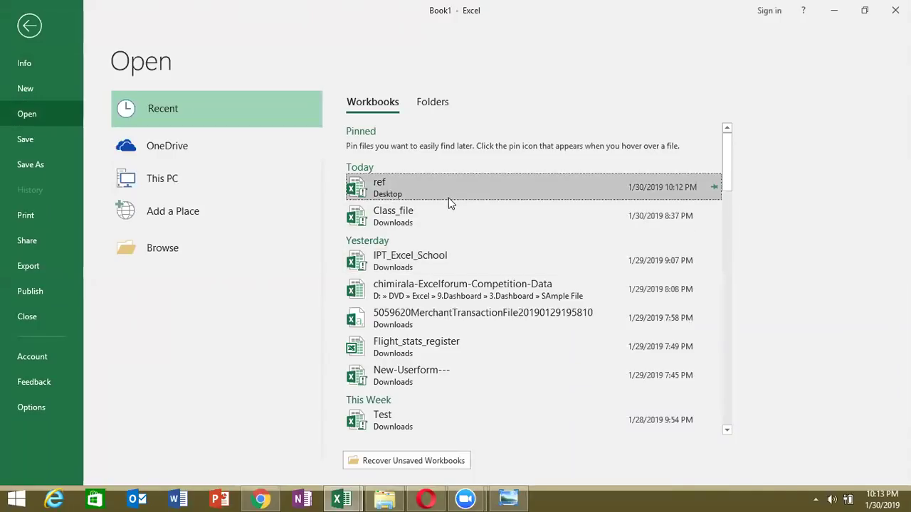
{"action": "left_click", "coordinate": [448, 198]}
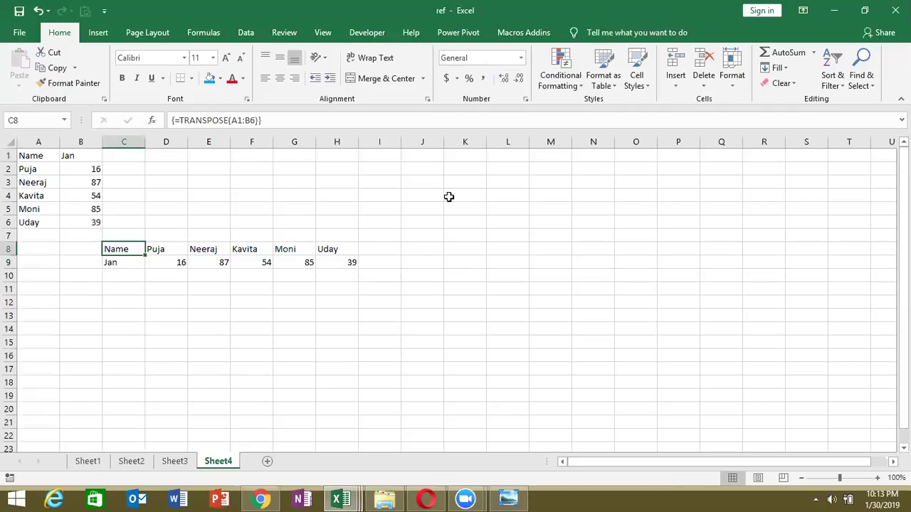
Step: Trace C8's precedents back to A1:B6, follow the arrow, then remove the arrows
{"action": "left_click", "coordinate": [202, 35]}
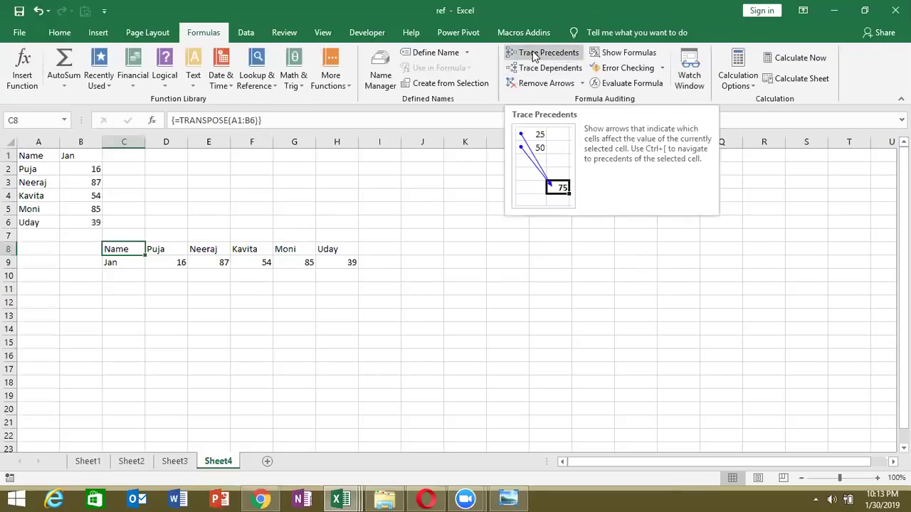
{"action": "left_click", "coordinate": [533, 54]}
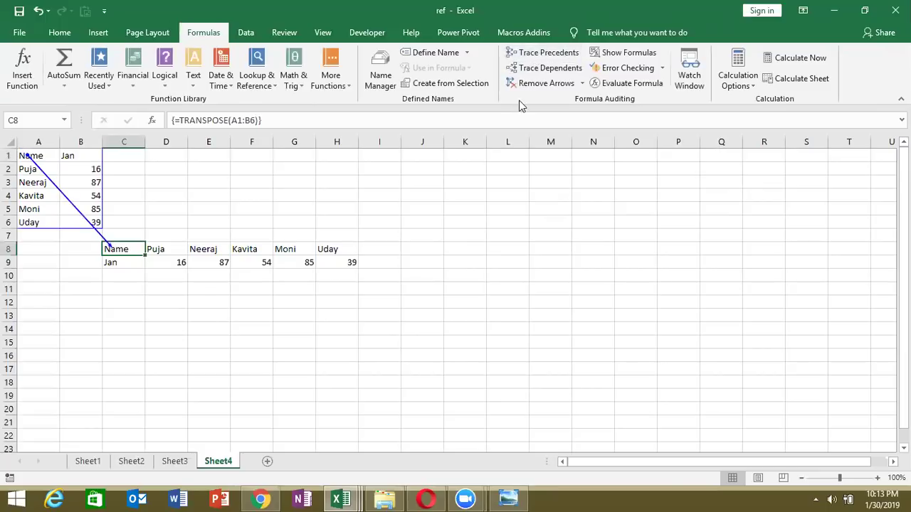
{"action": "double_click", "coordinate": [88, 224]}
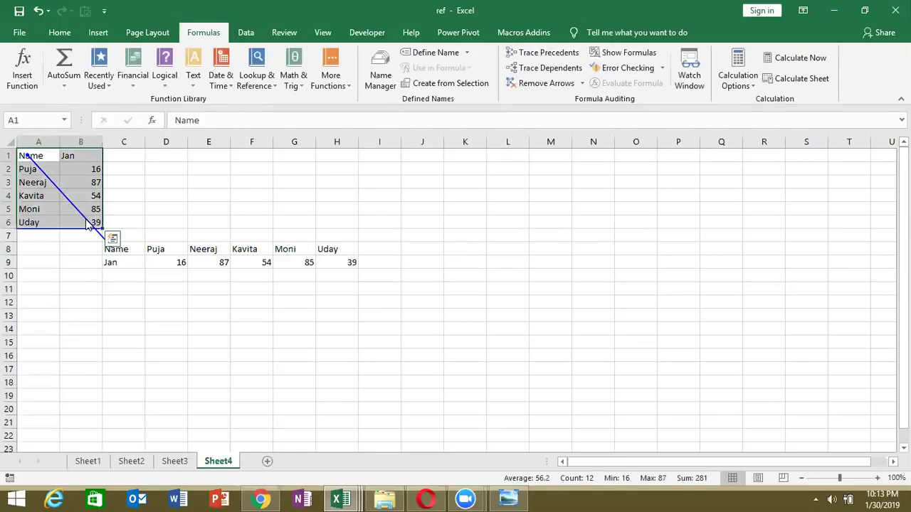
{"action": "double_click", "coordinate": [118, 248]}
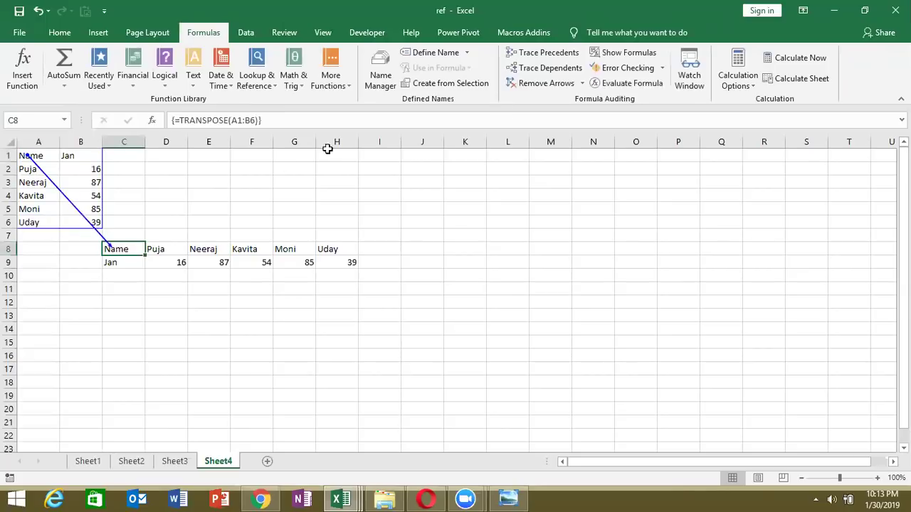
{"action": "left_click", "coordinate": [552, 90]}
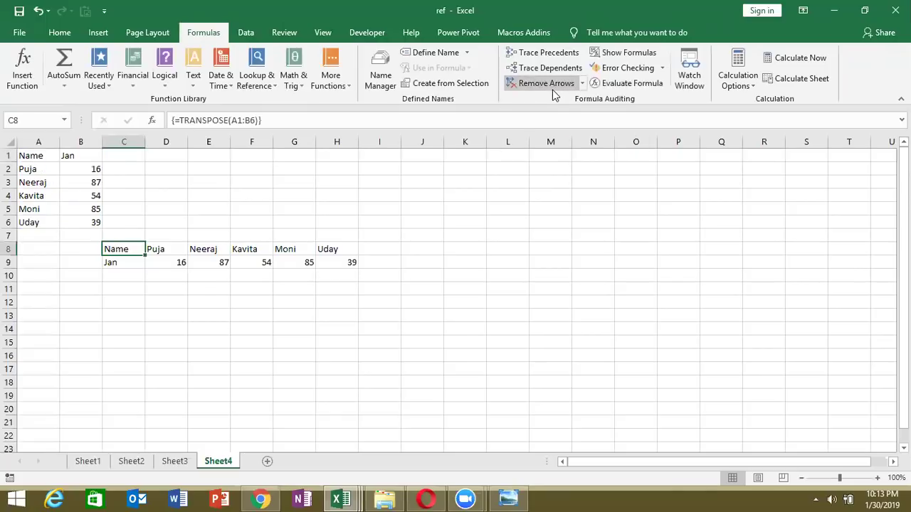
Step: Re-commit C8's =TRANSPOSE(A1:B6) as an array formula
{"action": "double_click", "coordinate": [111, 249]}
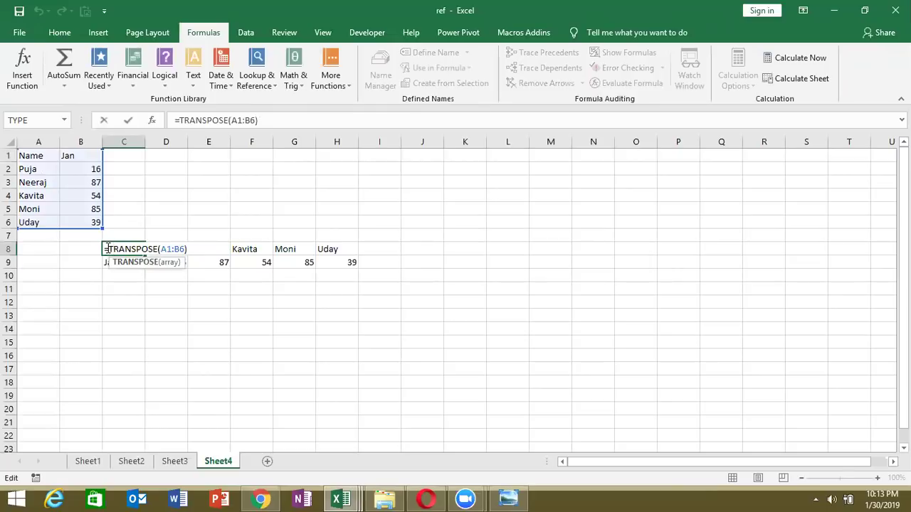
{"action": "key", "text": "ctrl+shift+Return"}
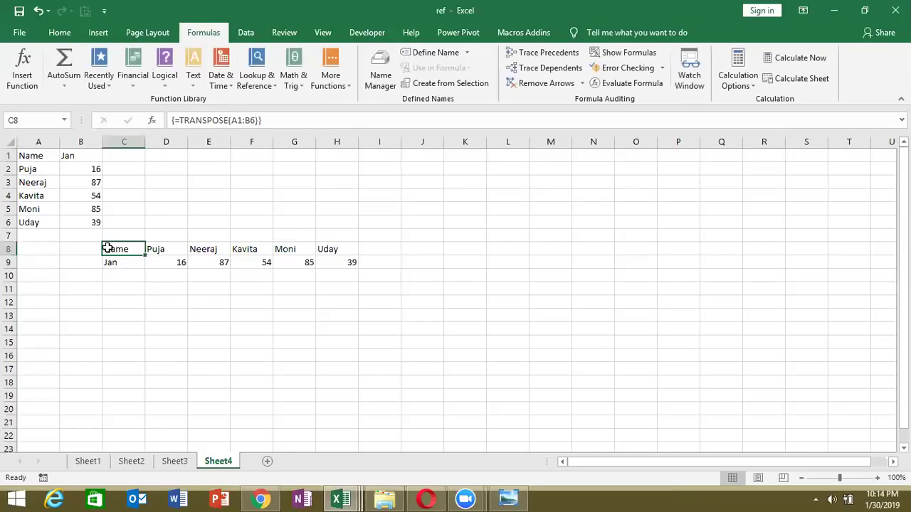
Step: Enter =Sheet4!D15 in Sheet3's cell D18
{"action": "left_click", "coordinate": [174, 461]}
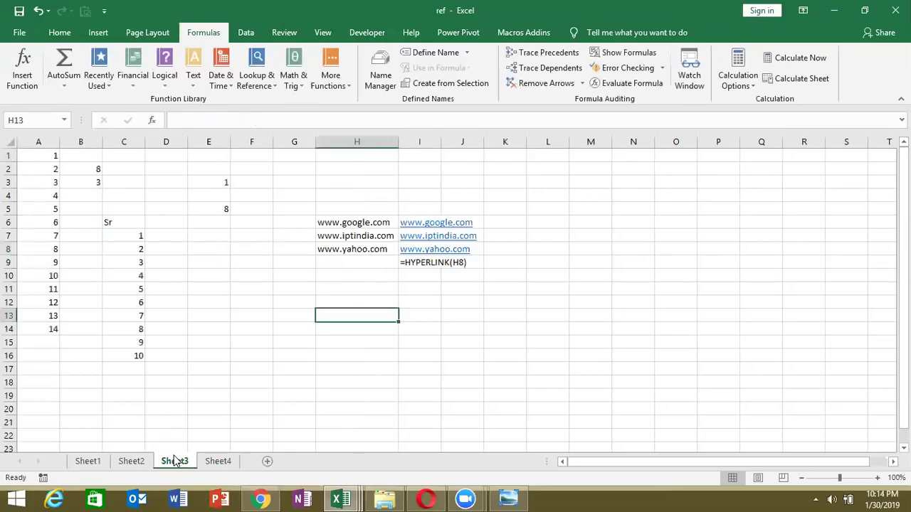
{"action": "left_click", "coordinate": [180, 381]}
{"action": "type", "text": "="}
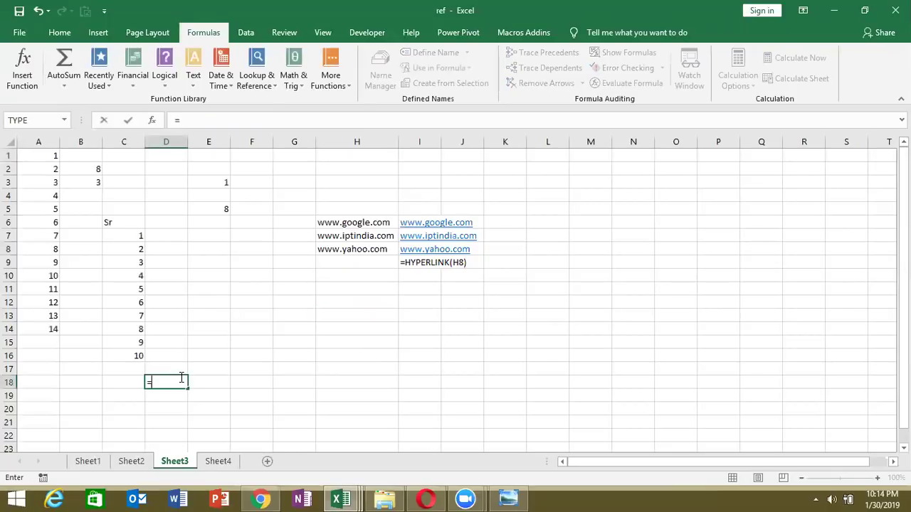
{"action": "left_click", "coordinate": [214, 463]}
{"action": "left_click", "coordinate": [173, 339]}
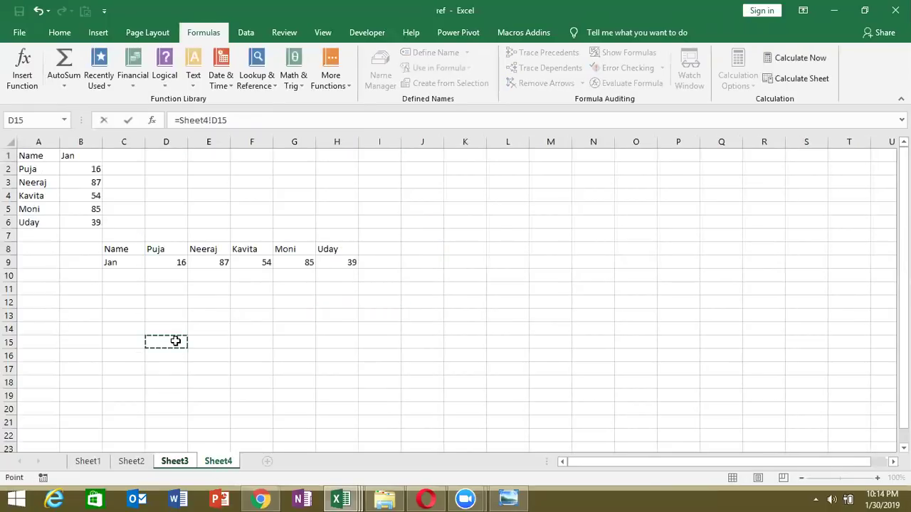
{"action": "key", "text": "Return"}
Step: Trace D18's precedents to show the dashed cross-sheet arrow, after dismissing a Trace Dependents message
{"action": "left_click", "coordinate": [169, 381]}
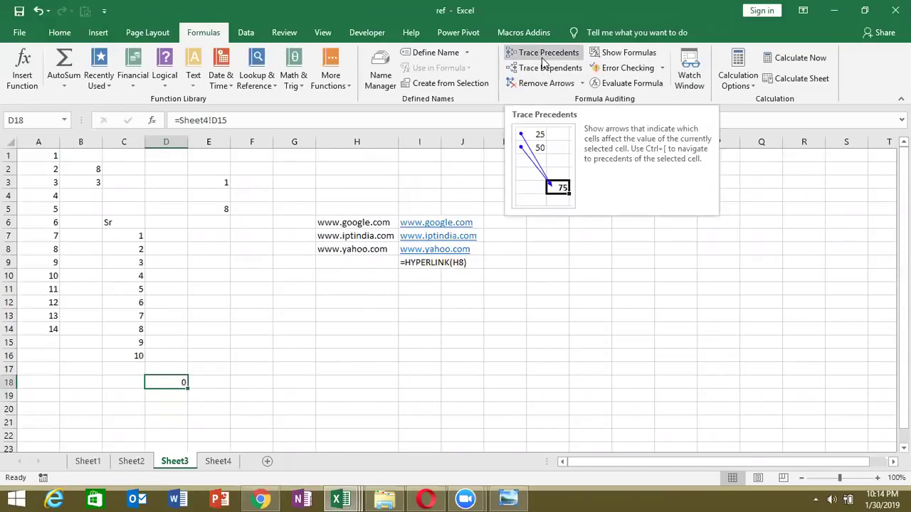
{"action": "left_click", "coordinate": [226, 464]}
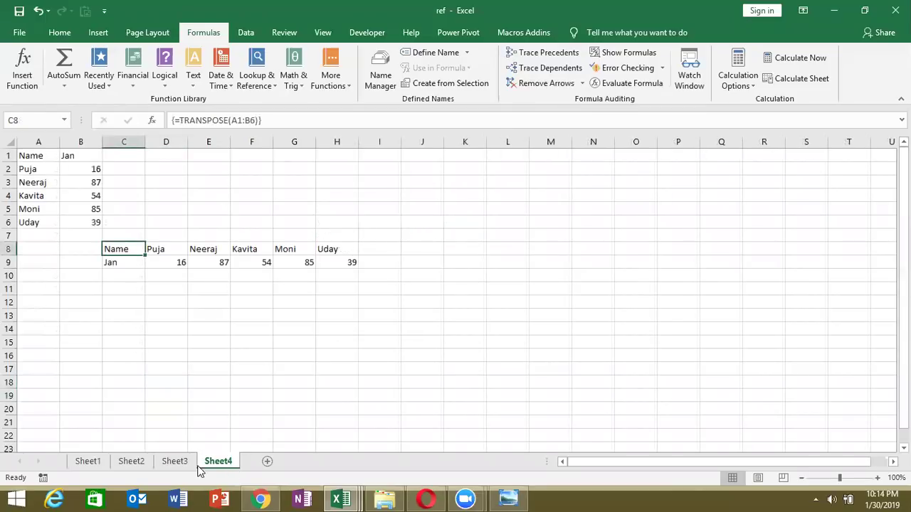
{"action": "left_click", "coordinate": [176, 461]}
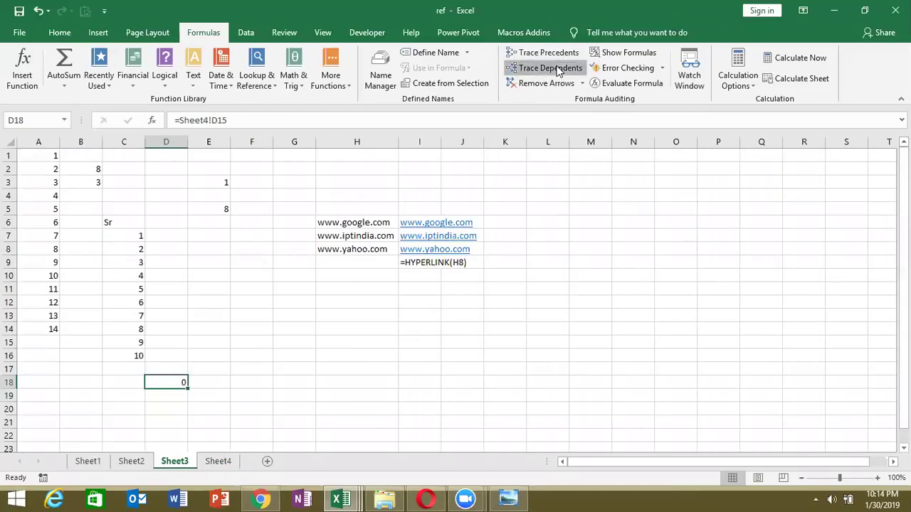
{"action": "left_click", "coordinate": [559, 68]}
{"action": "left_click", "coordinate": [472, 288]}
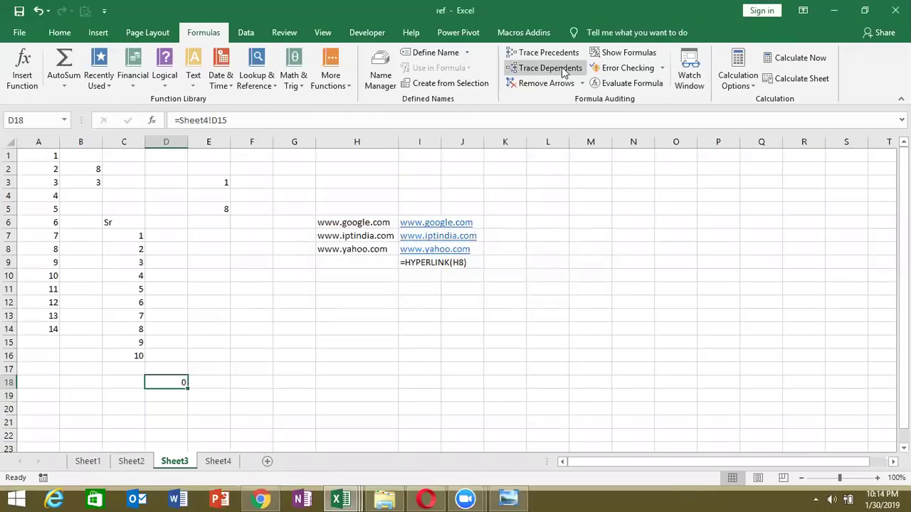
{"action": "left_click", "coordinate": [541, 53]}
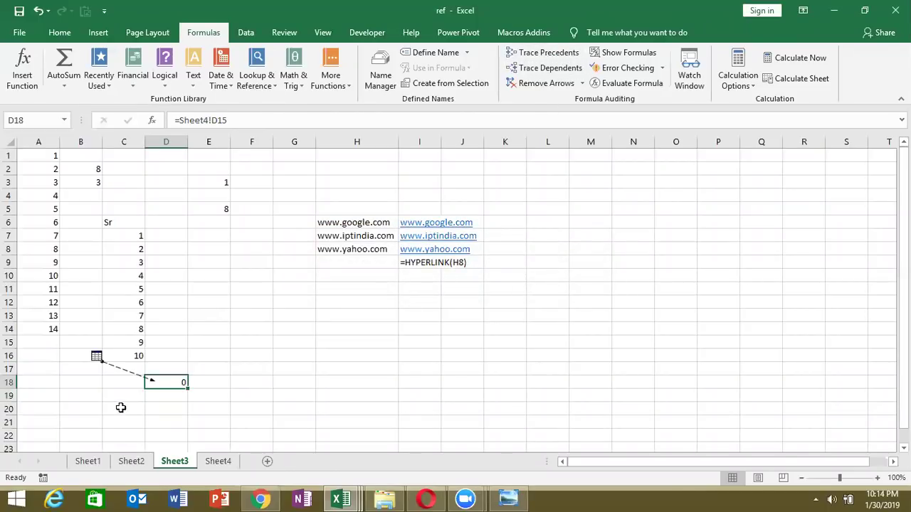
{"action": "left_click", "coordinate": [121, 408]}
Step: Follow the cross-sheet trace arrow through Go To to [ref.xlsm]Sheet4!$D$15
{"action": "left_click", "coordinate": [96, 357]}
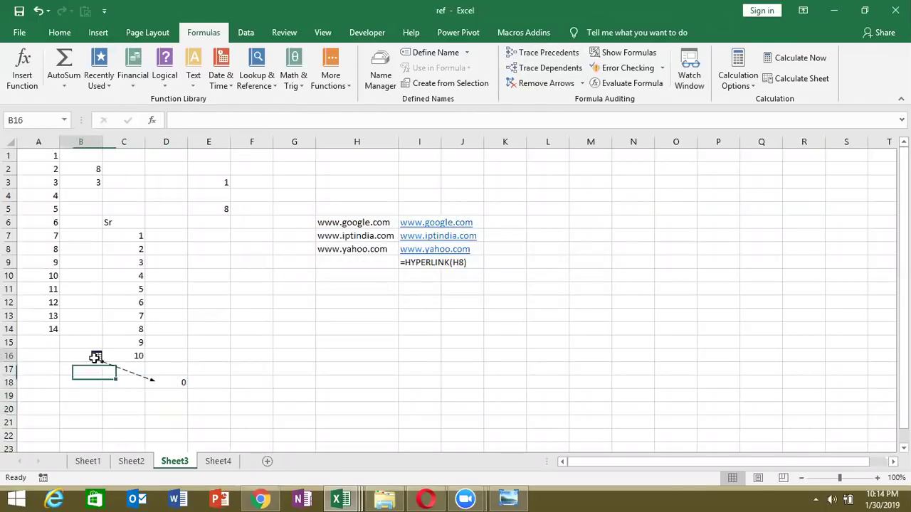
{"action": "double_click", "coordinate": [112, 372]}
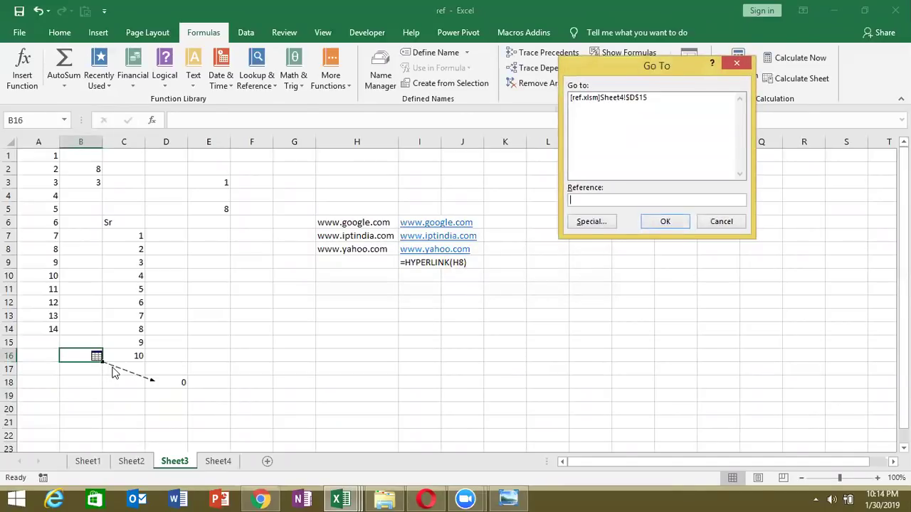
{"action": "left_click", "coordinate": [634, 100]}
{"action": "left_click", "coordinate": [675, 223]}
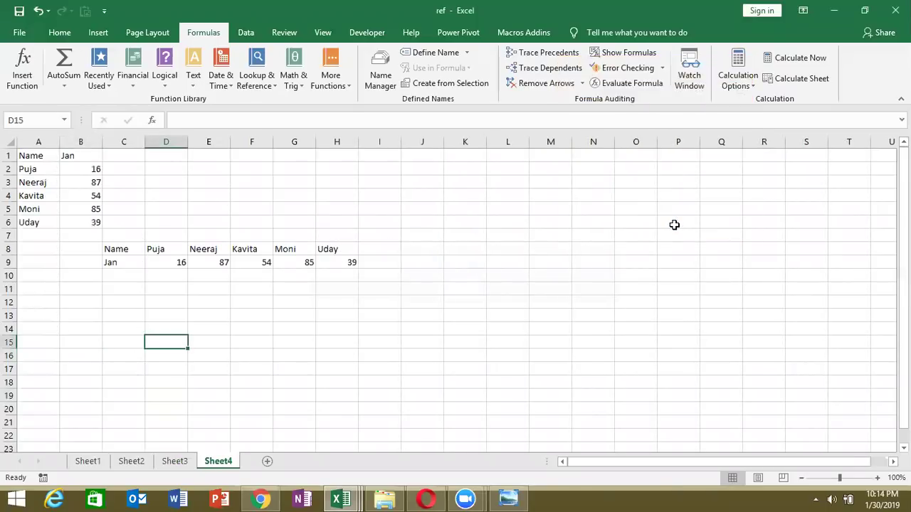
Step: Return to Sheet3, jump to Sheet4 D15 via the arrow again, then minimise Excel to the desktop
{"action": "left_click", "coordinate": [174, 461]}
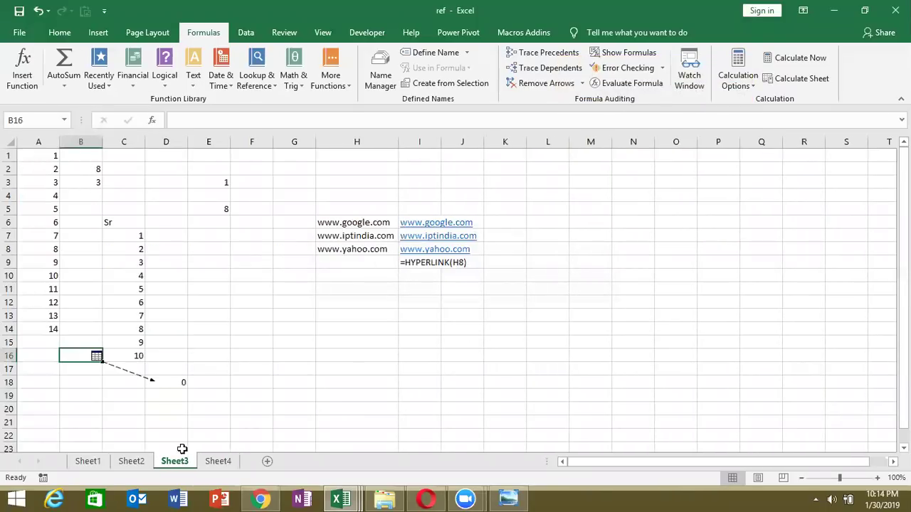
{"action": "double_click", "coordinate": [148, 383]}
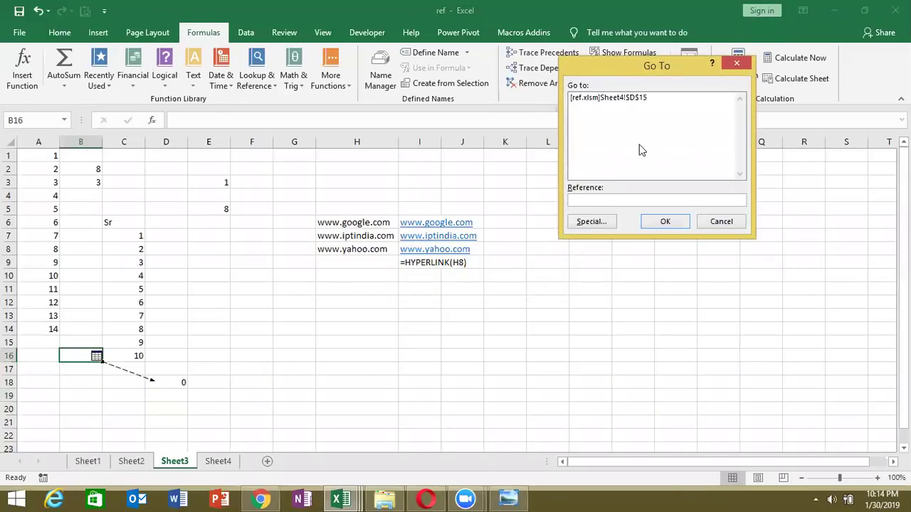
{"action": "left_click", "coordinate": [618, 100]}
{"action": "left_click", "coordinate": [683, 221]}
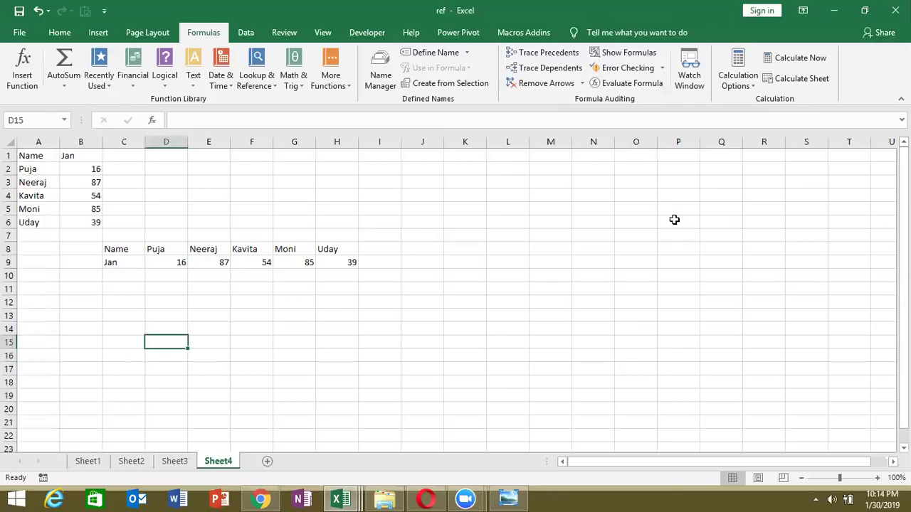
{"action": "key", "text": "super+d"}
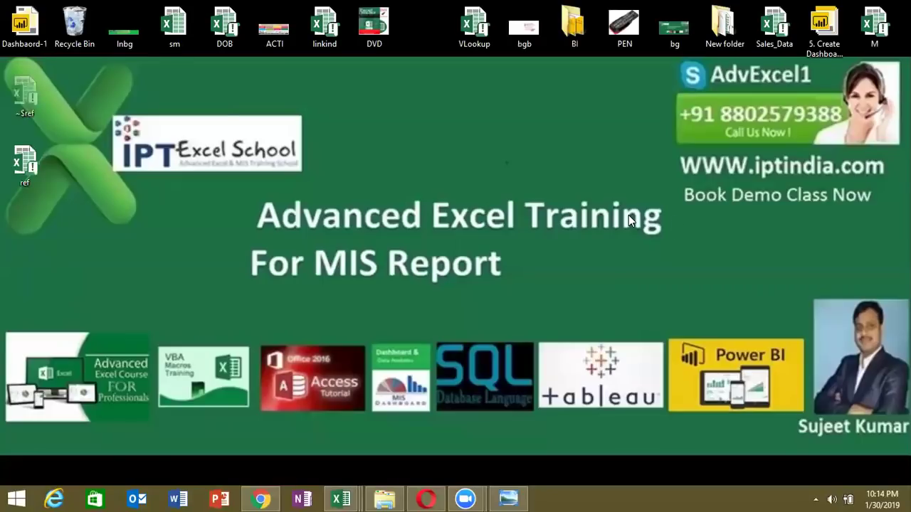